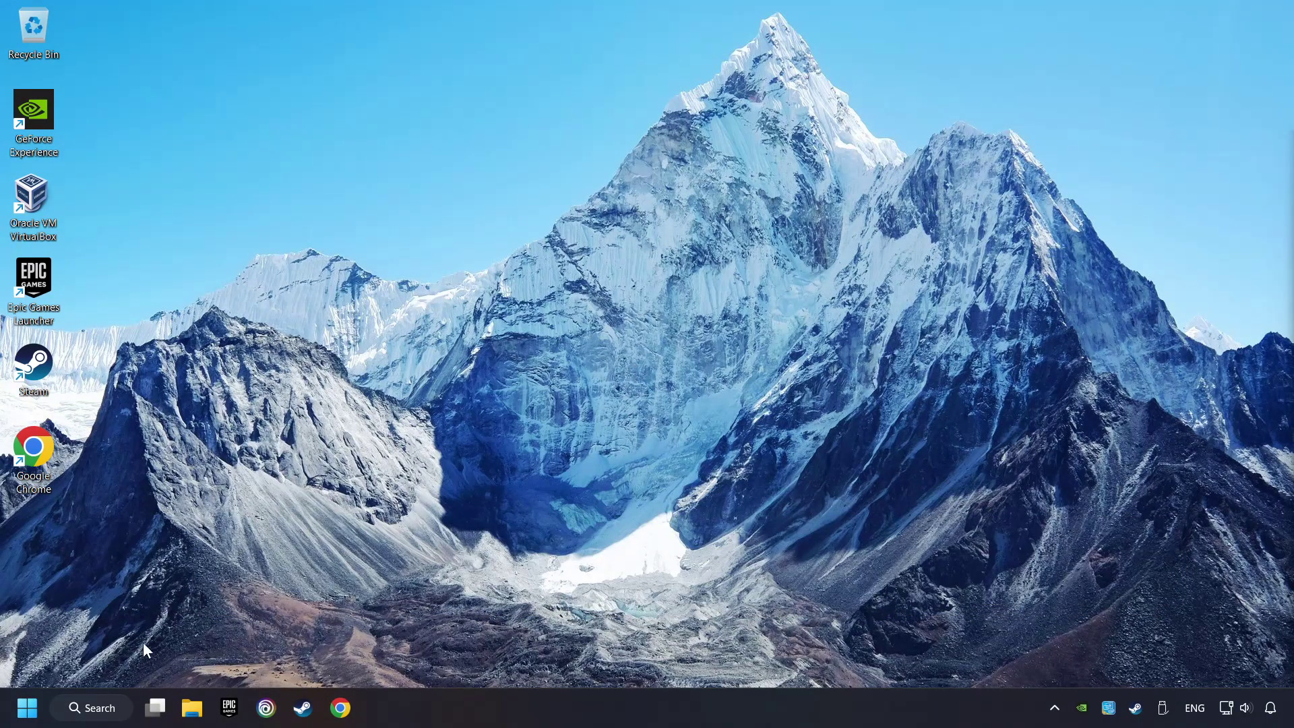
- Search for 'device manager', open Device Manager and centre its window
left_click(97, 708)
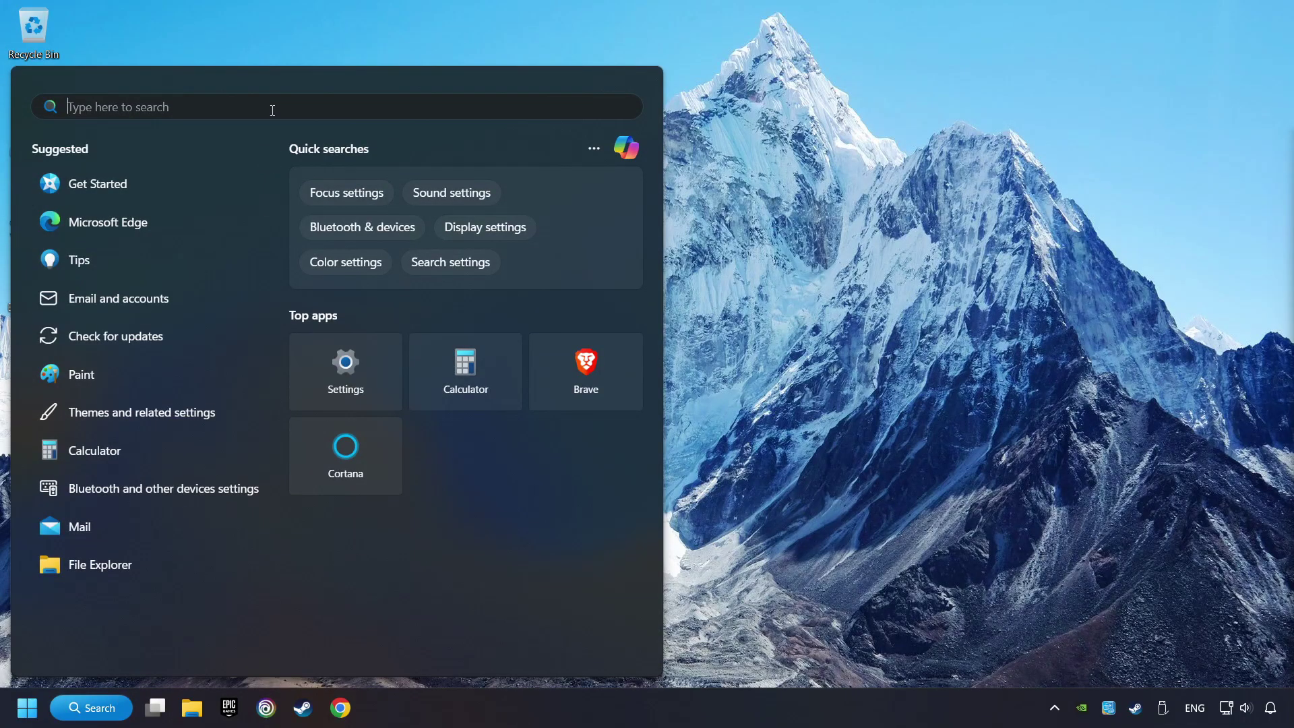
type("device manager")
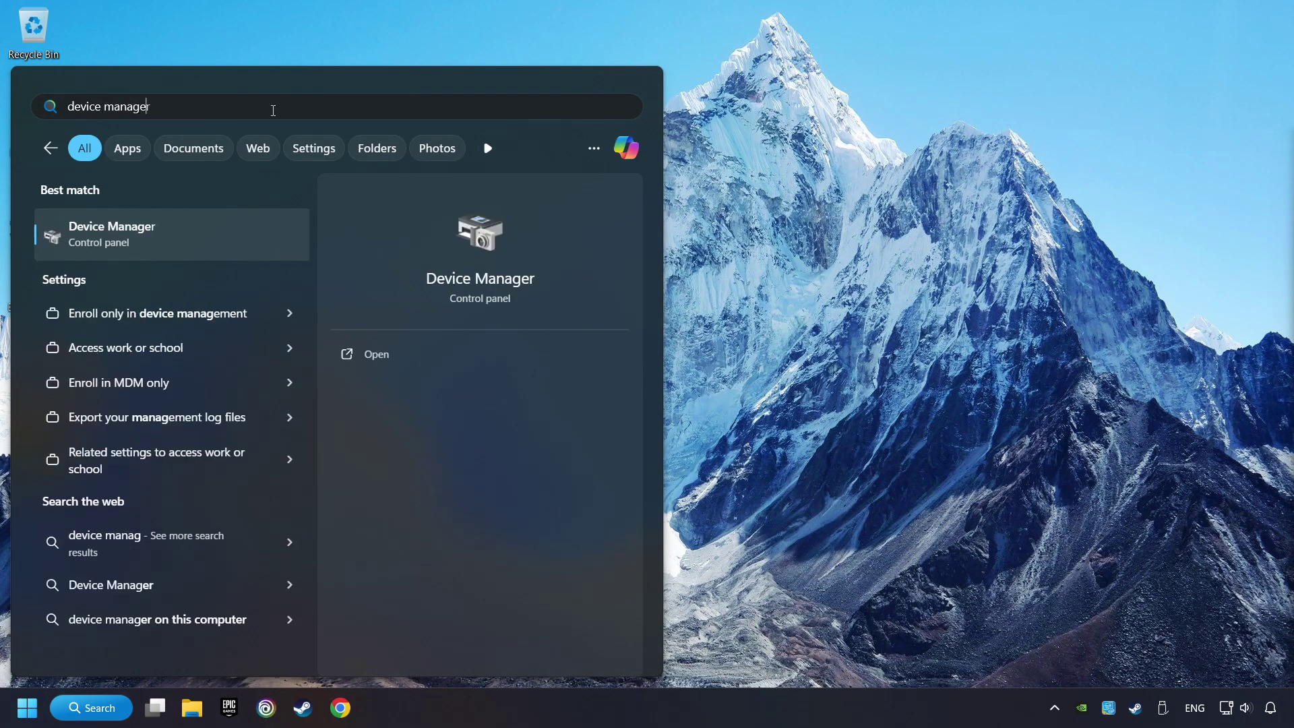
left_click(264, 241)
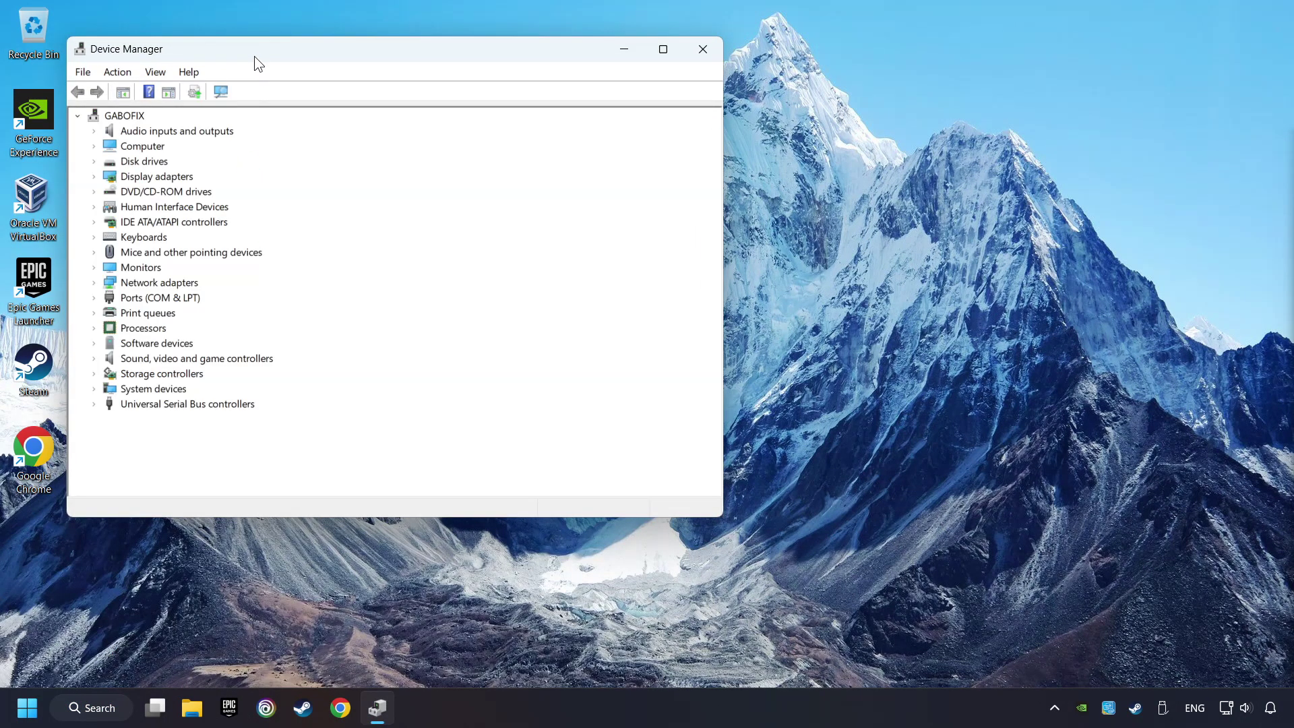
left_click_drag(254, 54, 489, 126)
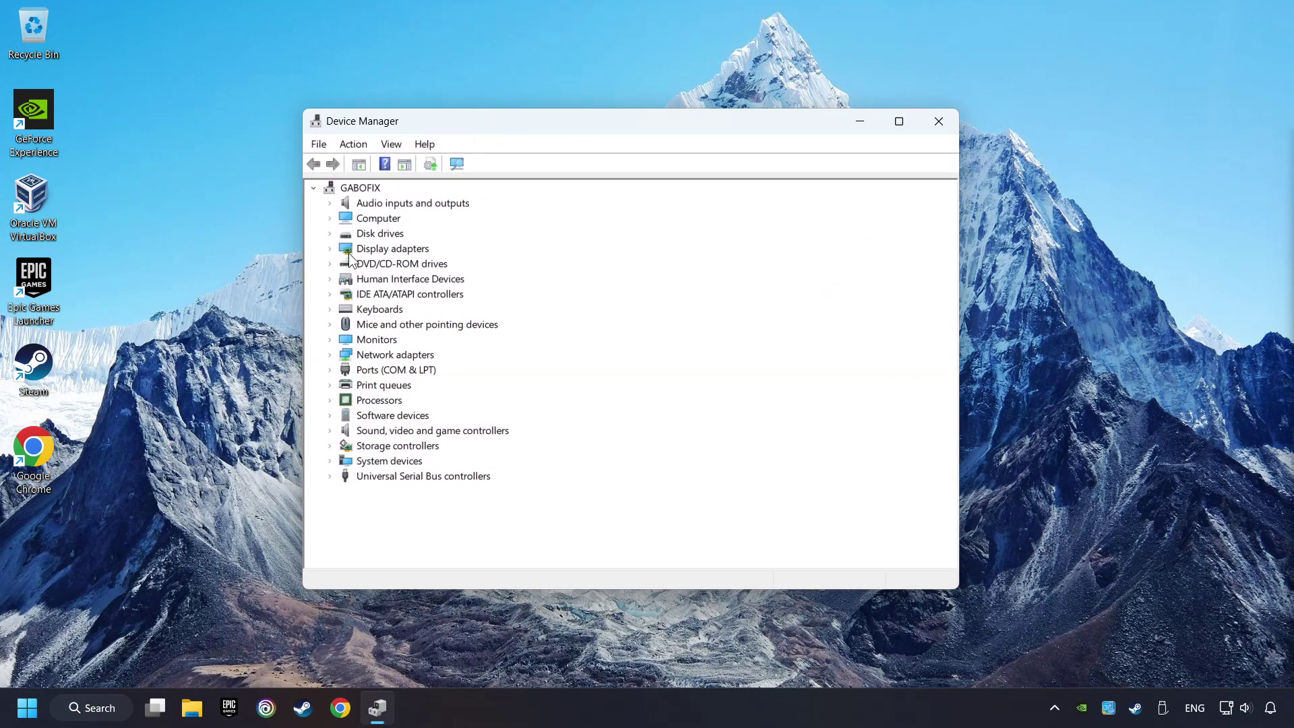
- Expand Display adapters and select the NVIDIA GeForce GTX 1050 Ti
left_click(378, 249)
left_click(331, 249)
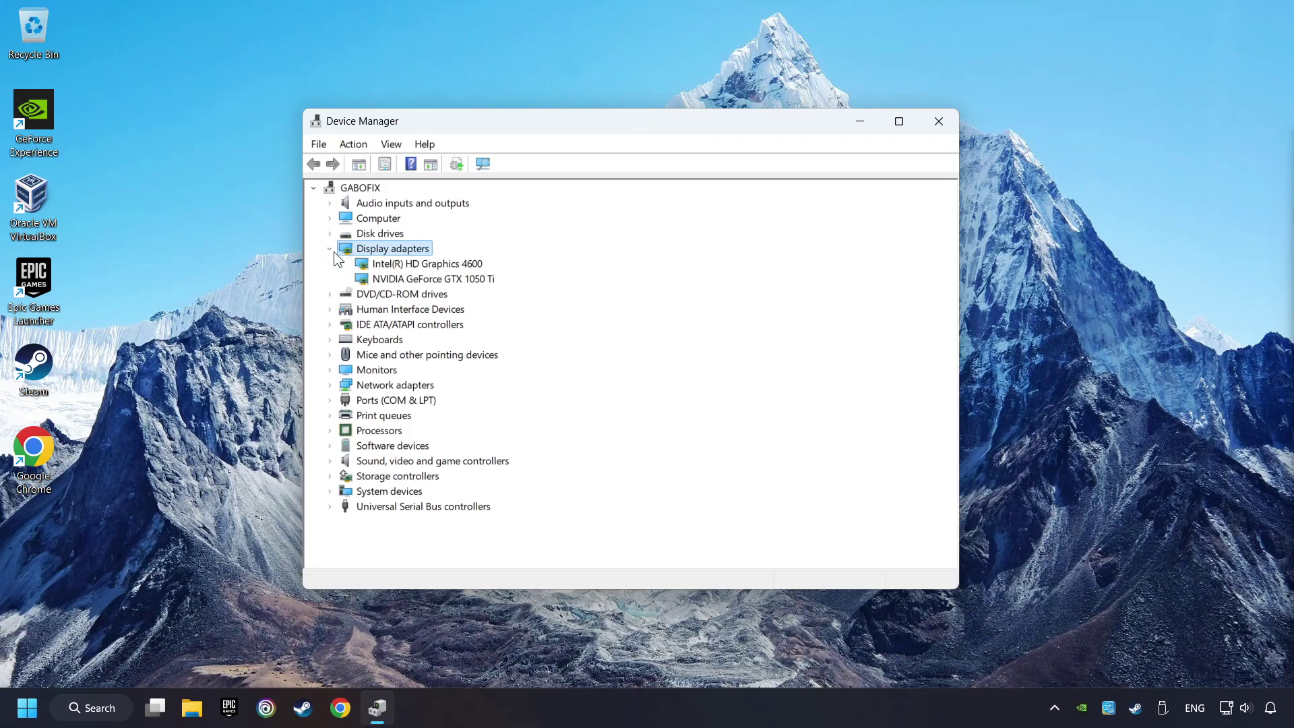
left_click(375, 280)
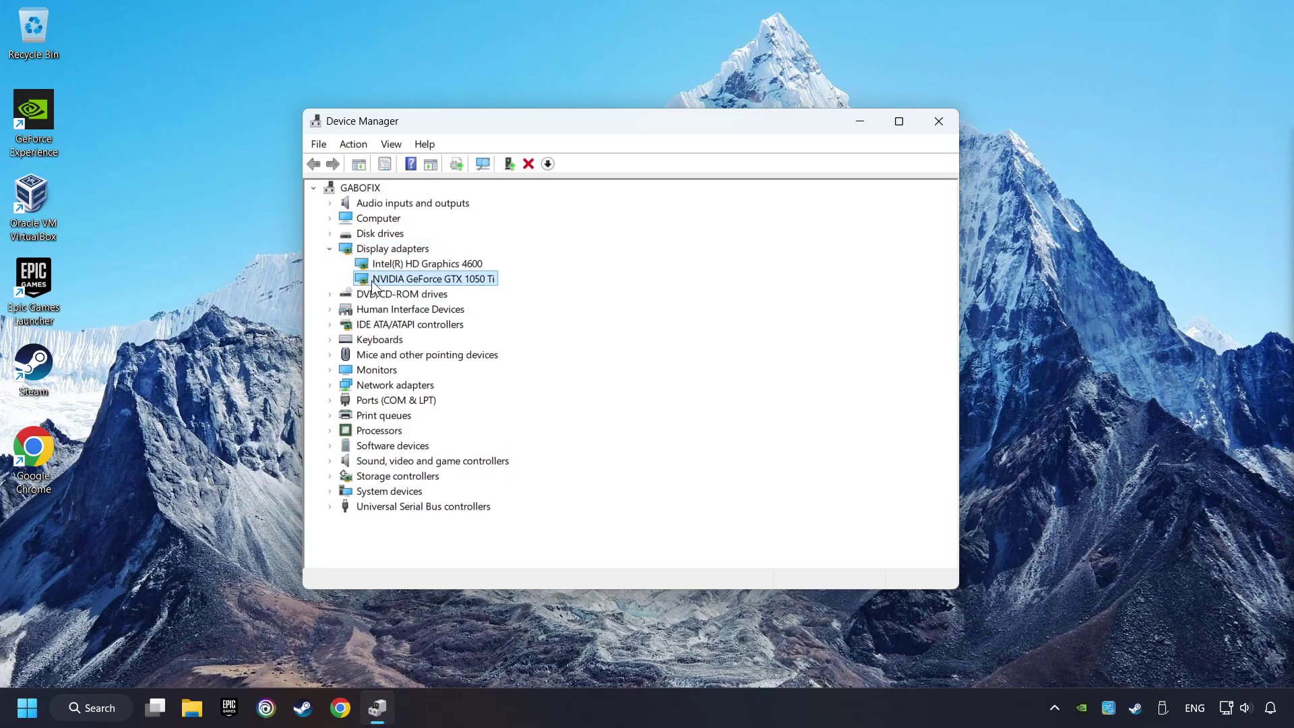
- Run an automatic driver search for the GTX 1050 Ti, confirm the best driver is installed, and close Device Manager
right_click(456, 283)
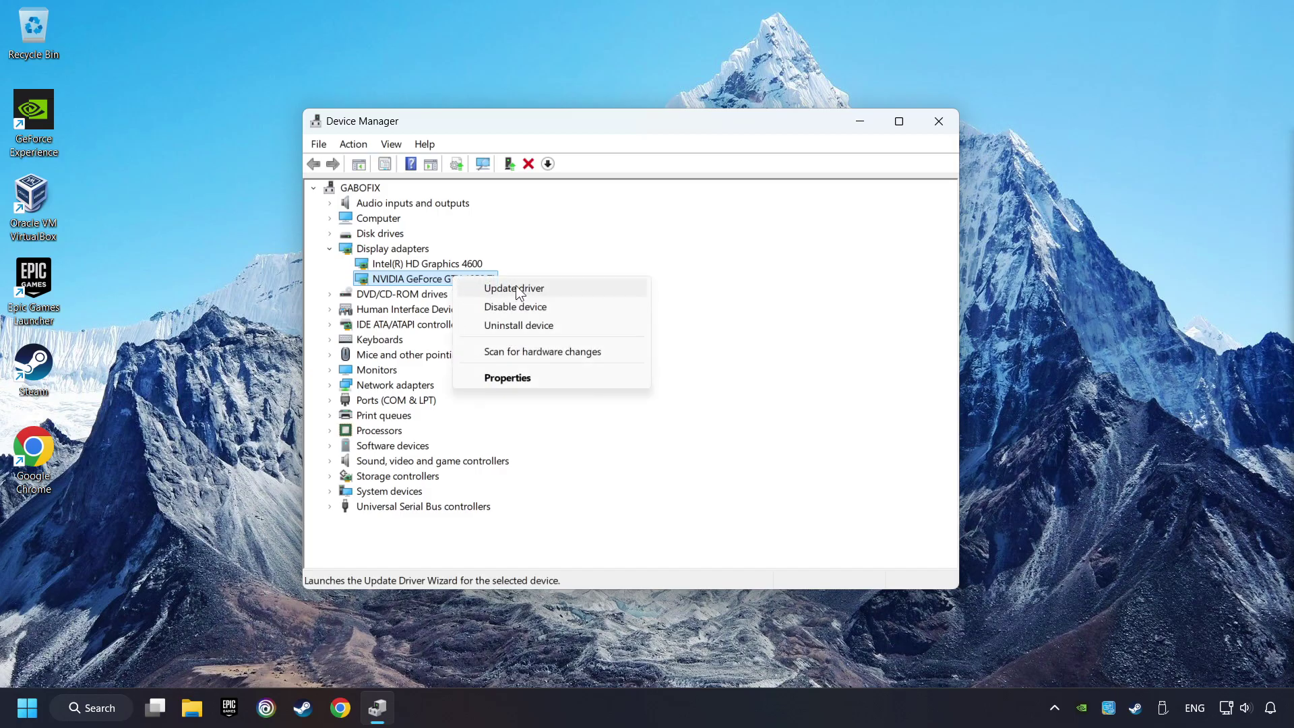
left_click(597, 287)
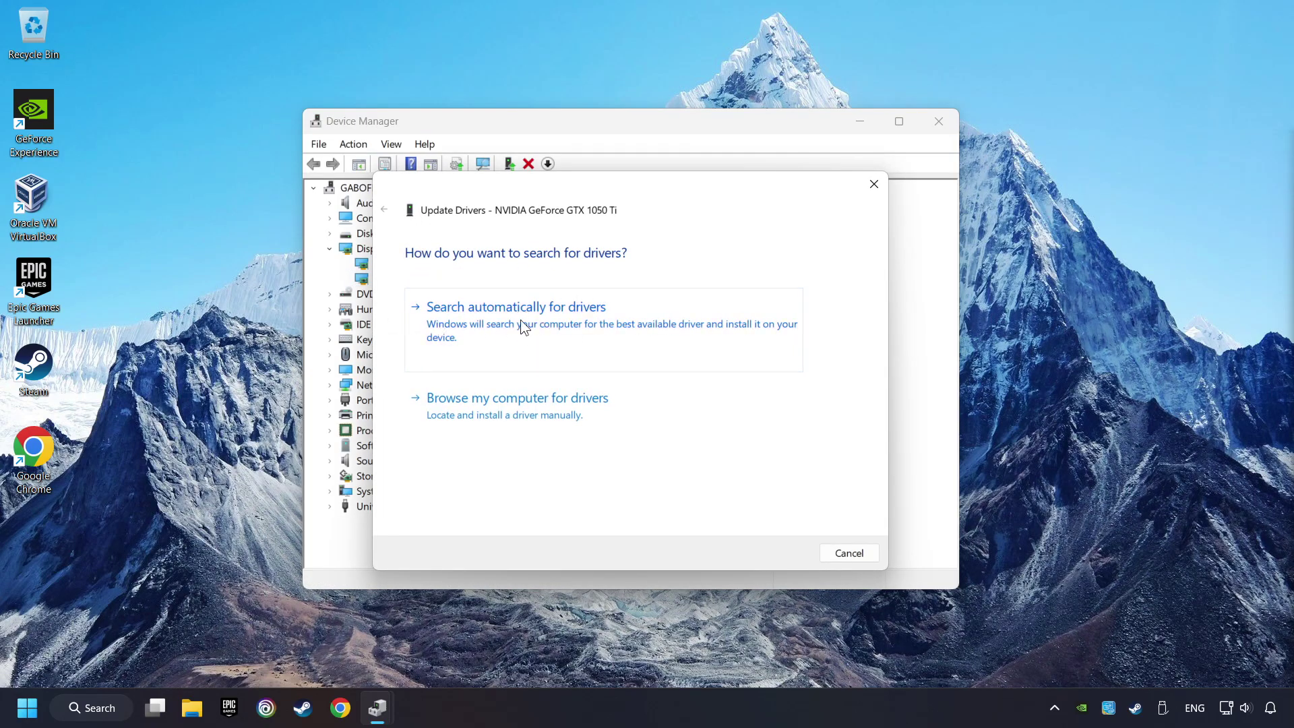
left_click(568, 322)
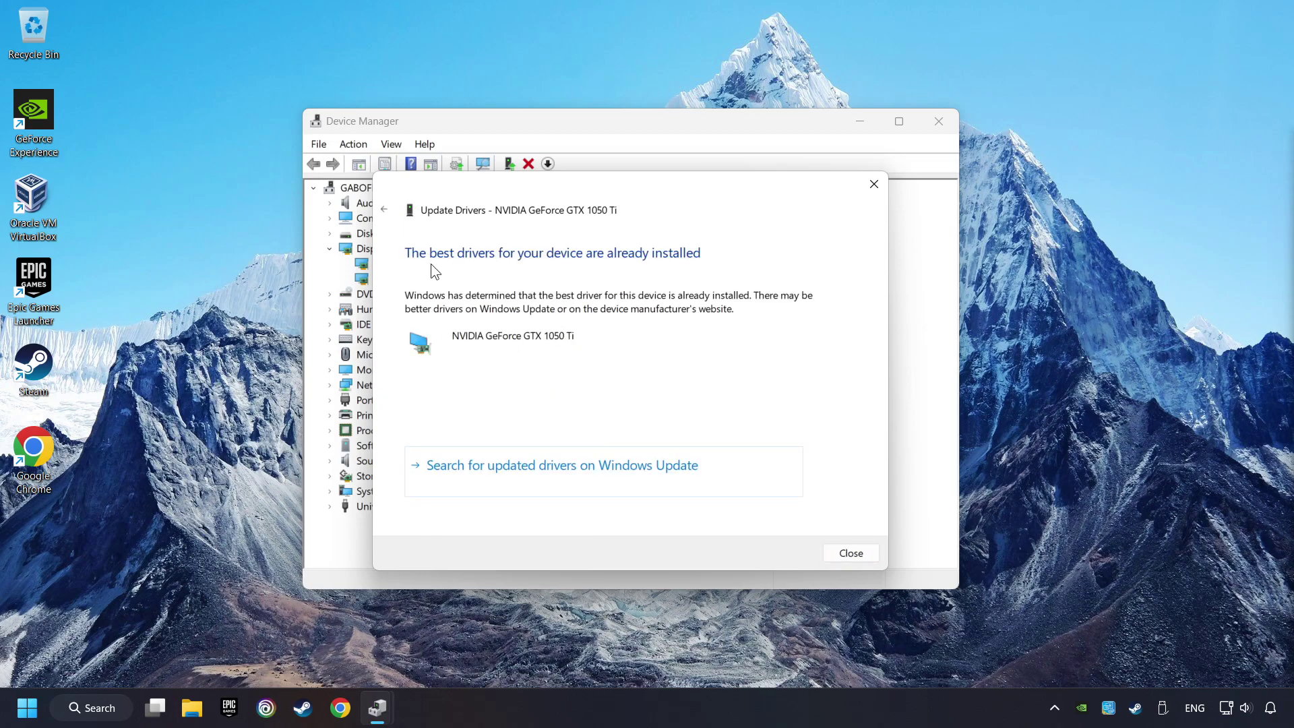
left_click(852, 552)
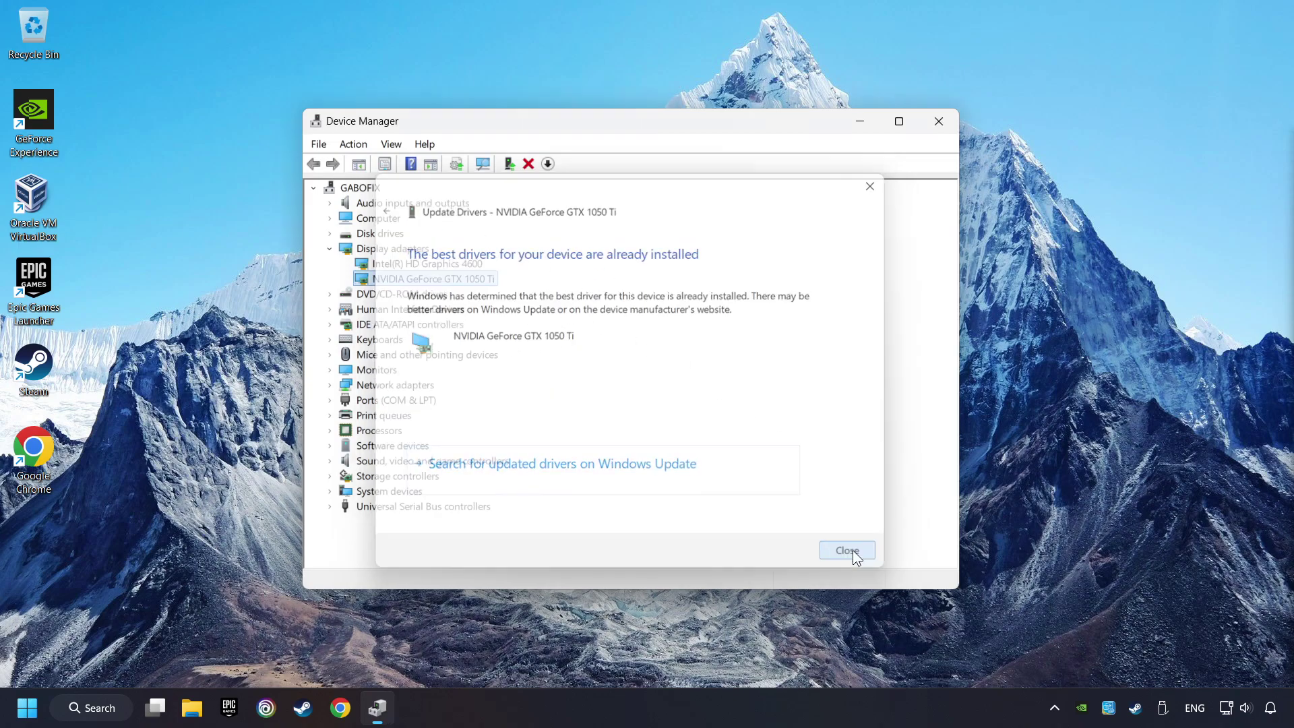
left_click(939, 125)
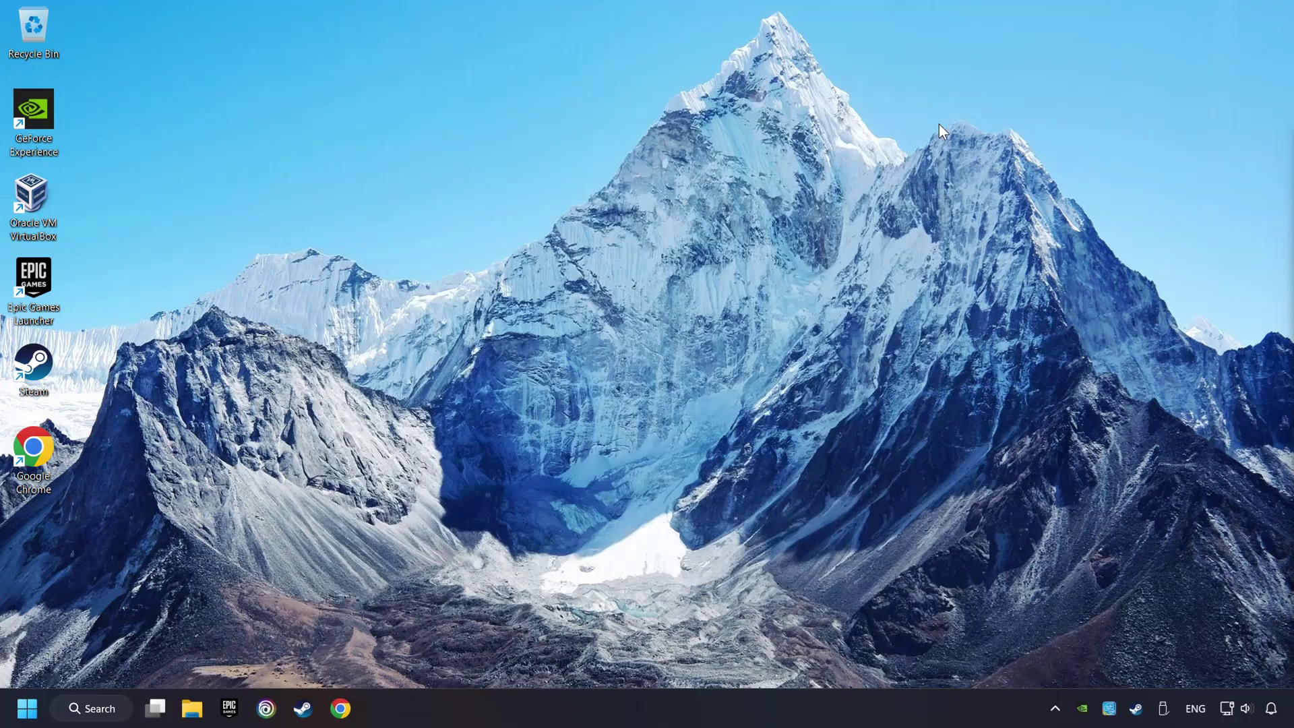
- In Chrome, search 'nvidia geforce driver download' and open the Official GeForce Drivers page
left_click(341, 708)
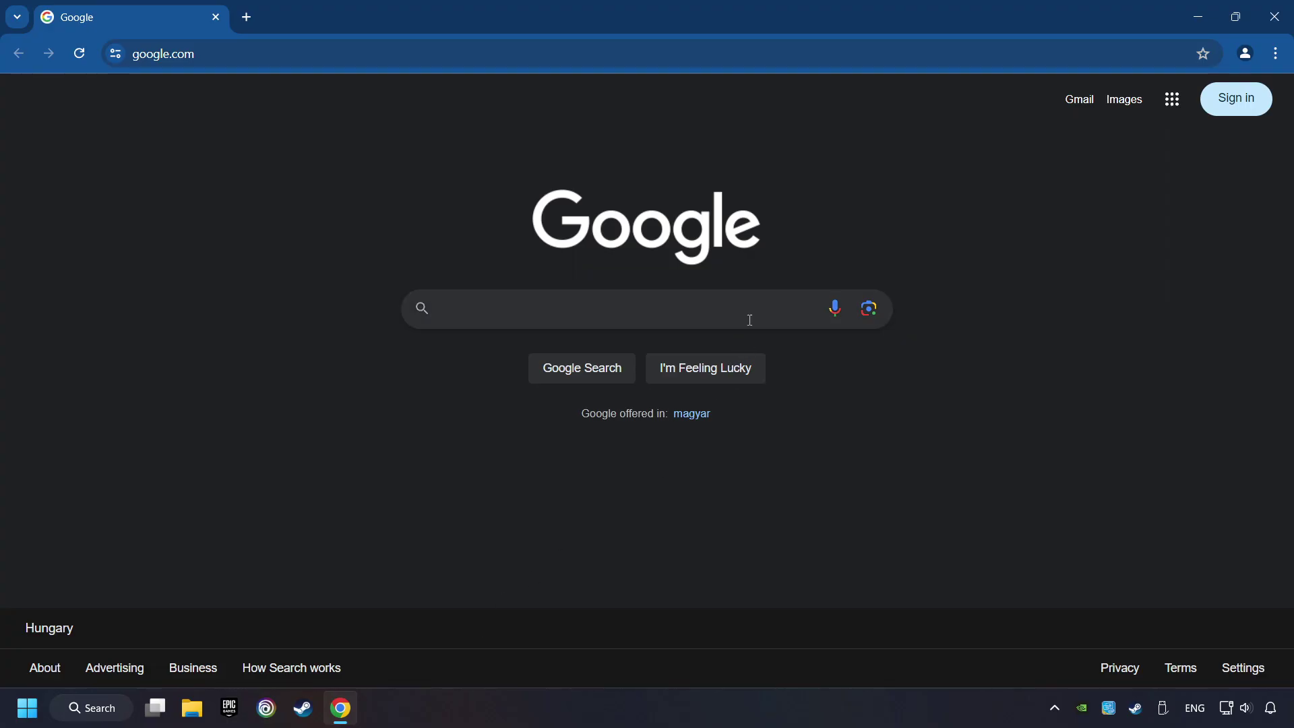
type("nvidia ")
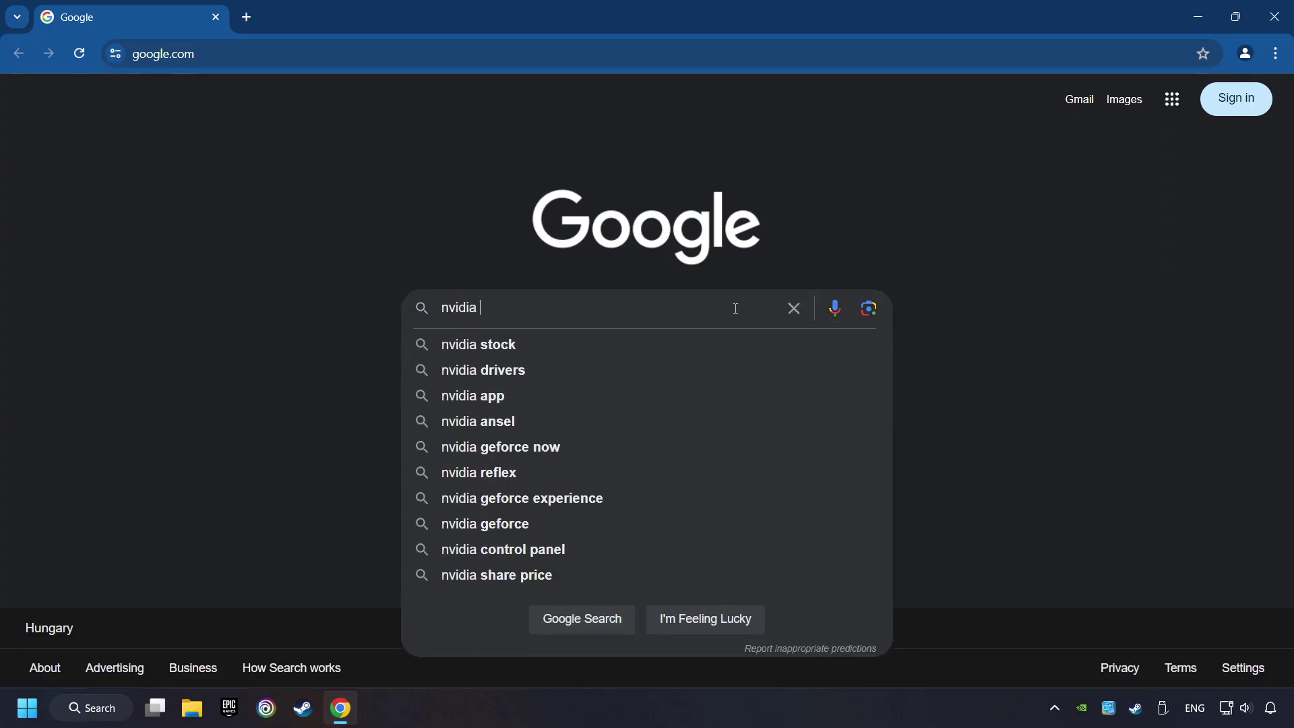
type("geforce drive")
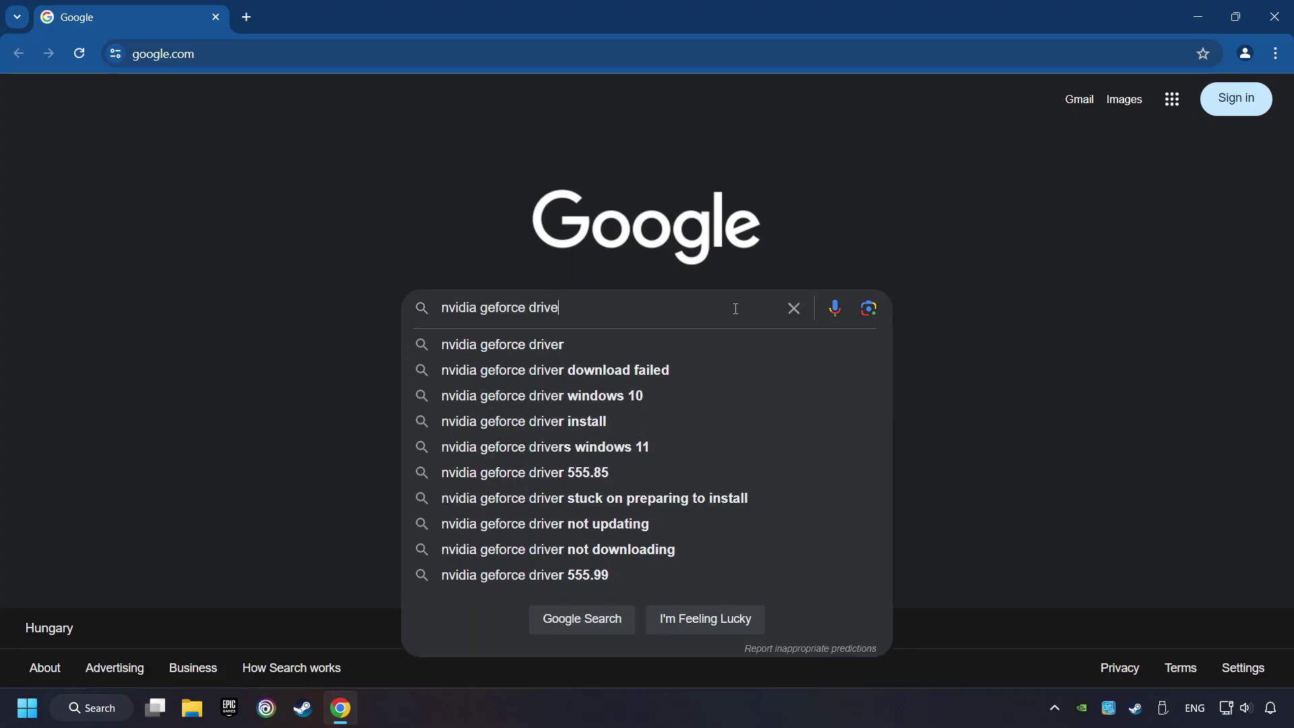
type("r download")
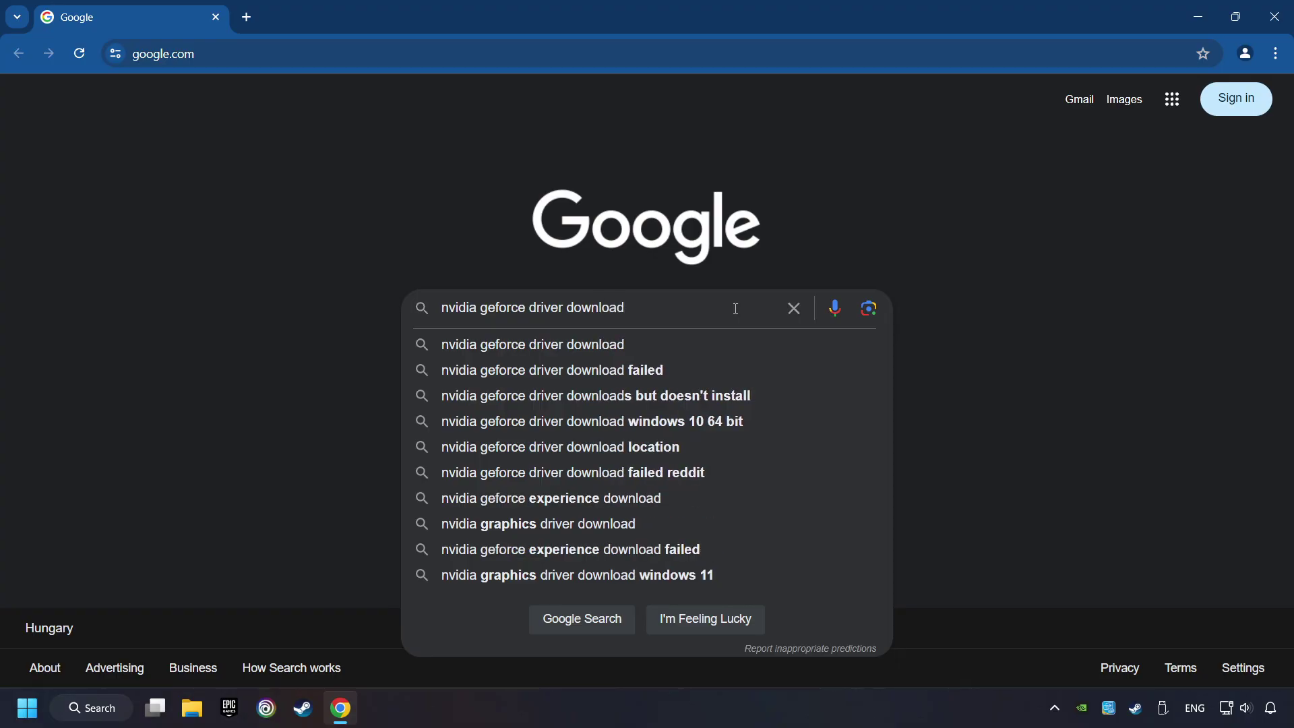
key("Return")
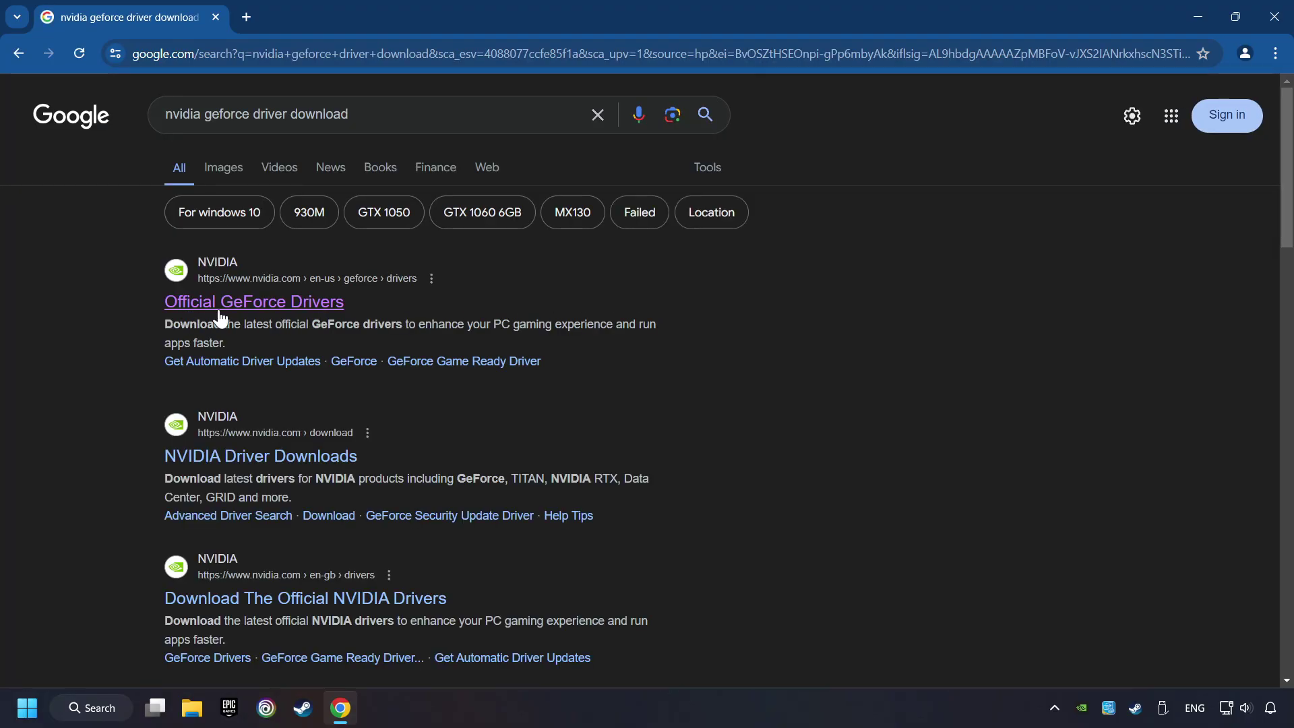
left_click(274, 306)
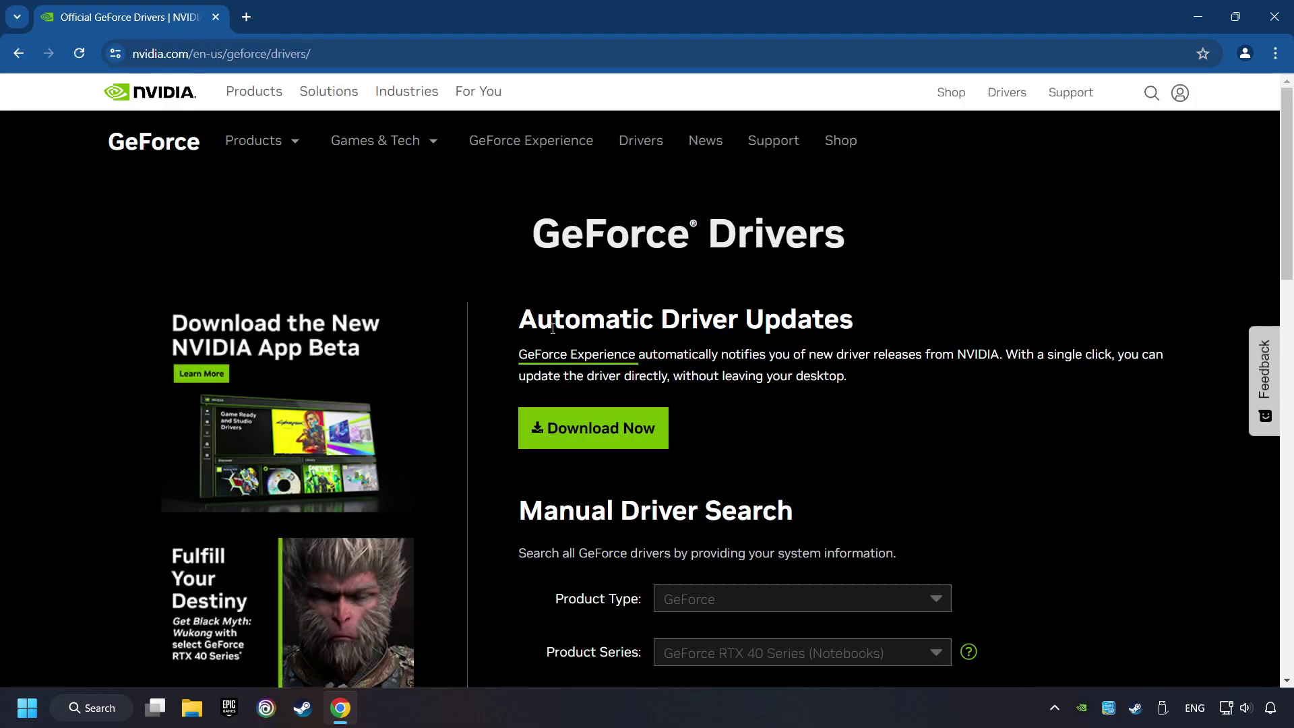
- Download and run the GeForce Experience installer, then close Chrome
left_click(609, 443)
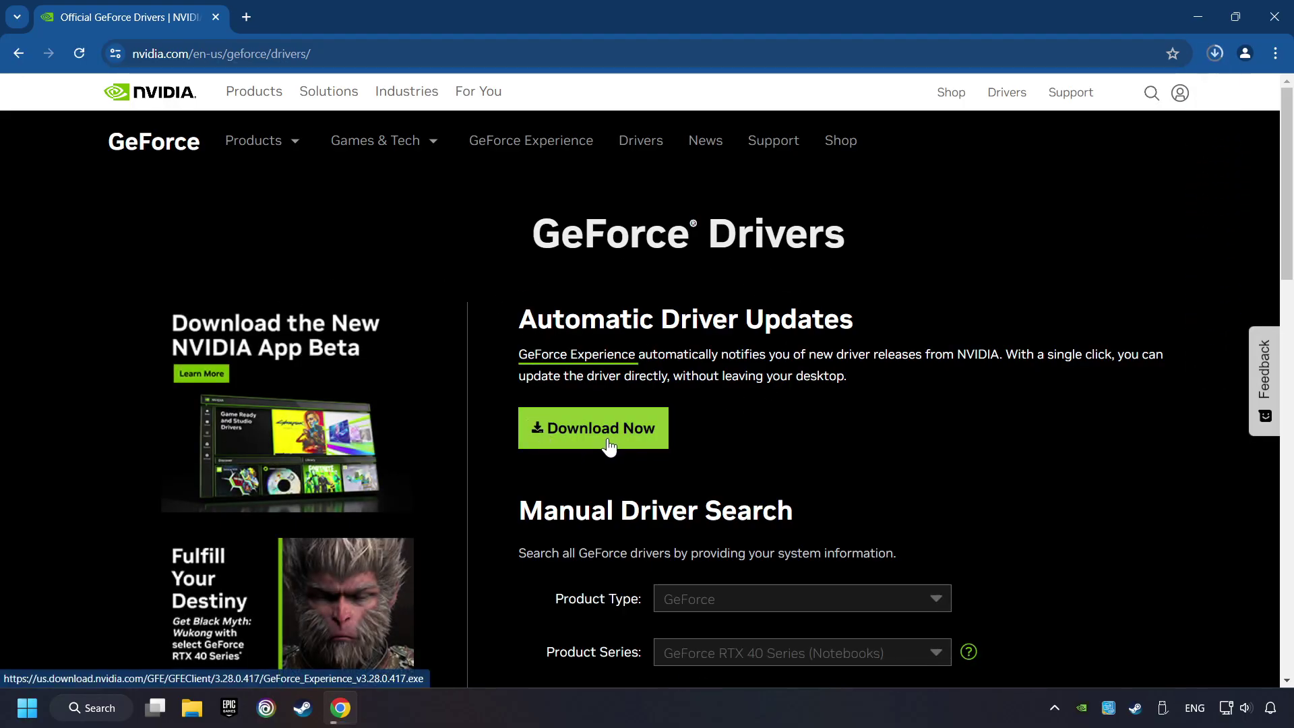
left_click(1215, 55)
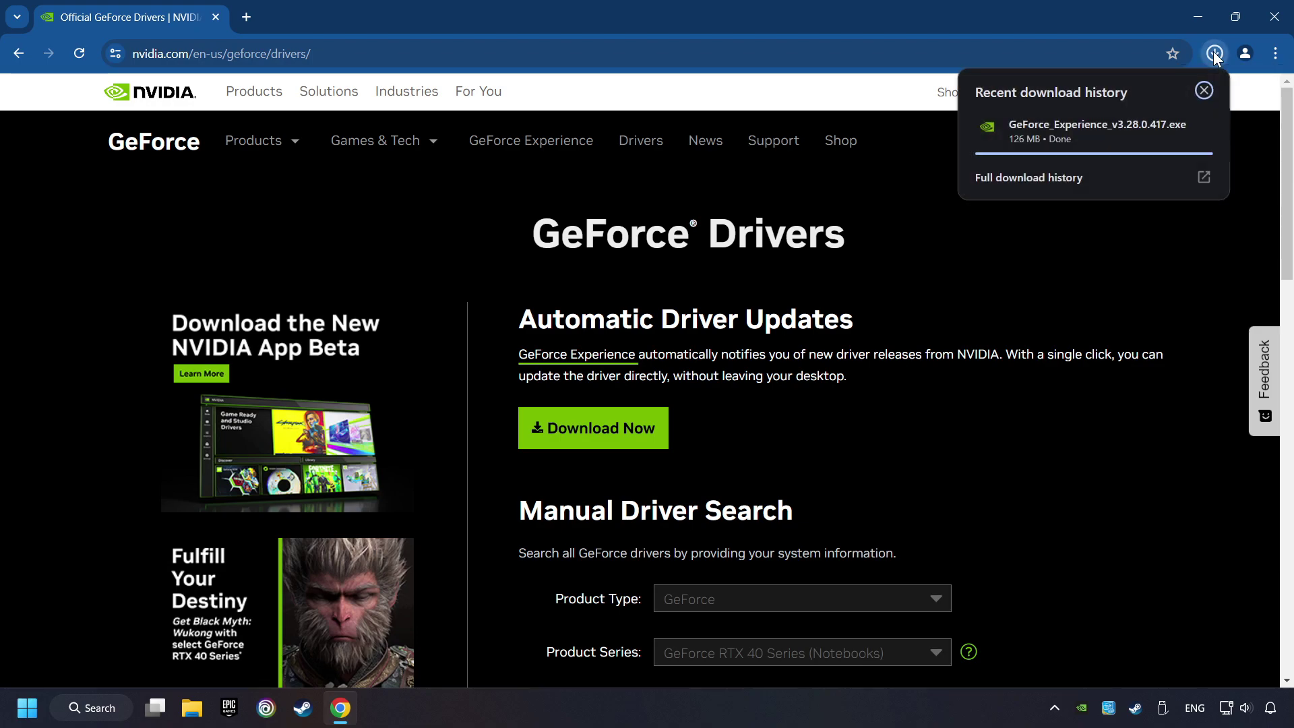
left_click(1102, 141)
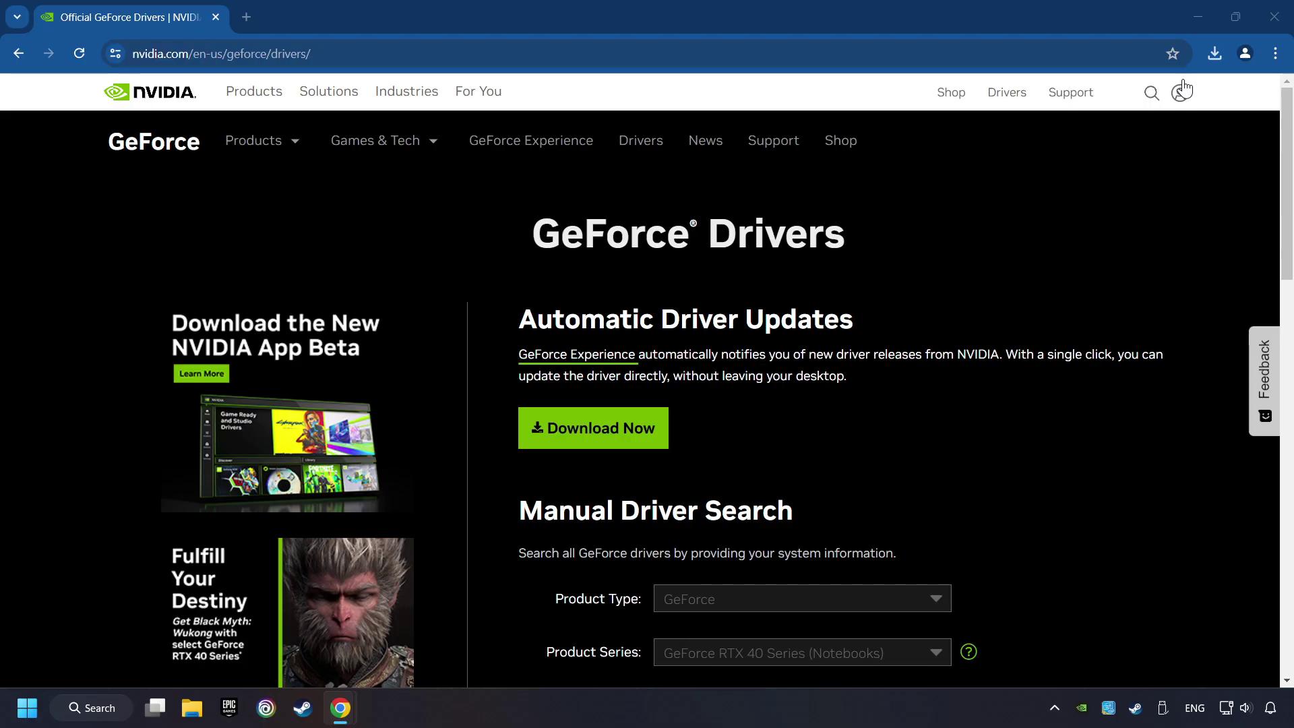
left_click(1268, 18)
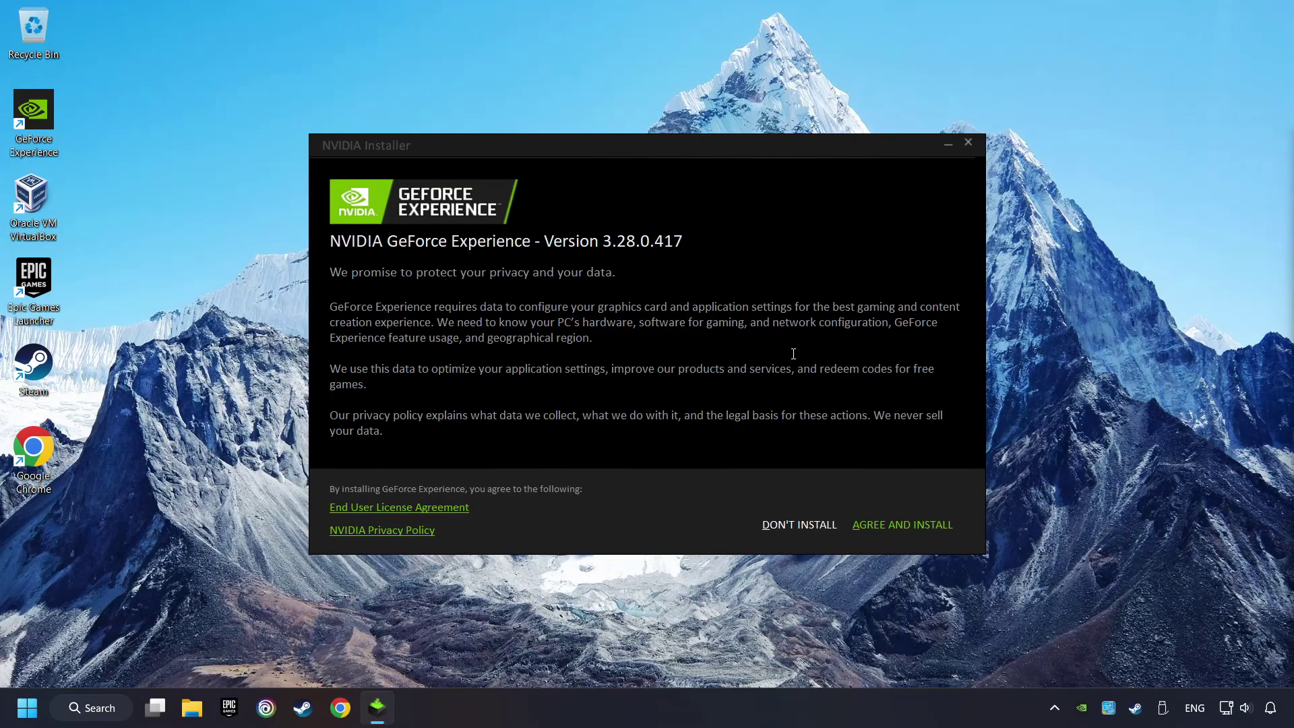
- Agree to the terms and install GeForce Experience 3.28.0.417
left_click(923, 531)
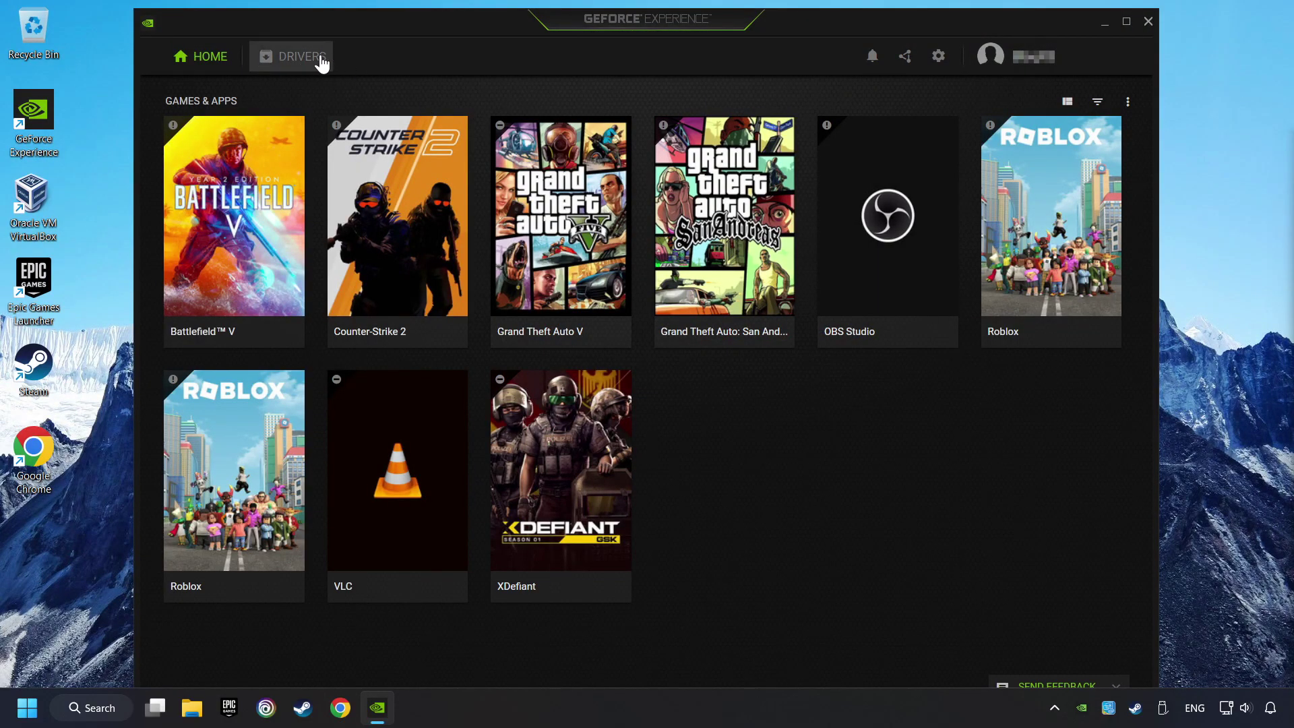
- Check for driver updates, confirming Game Ready Driver 556.12 is current, then close GeForce Experience
left_click(296, 65)
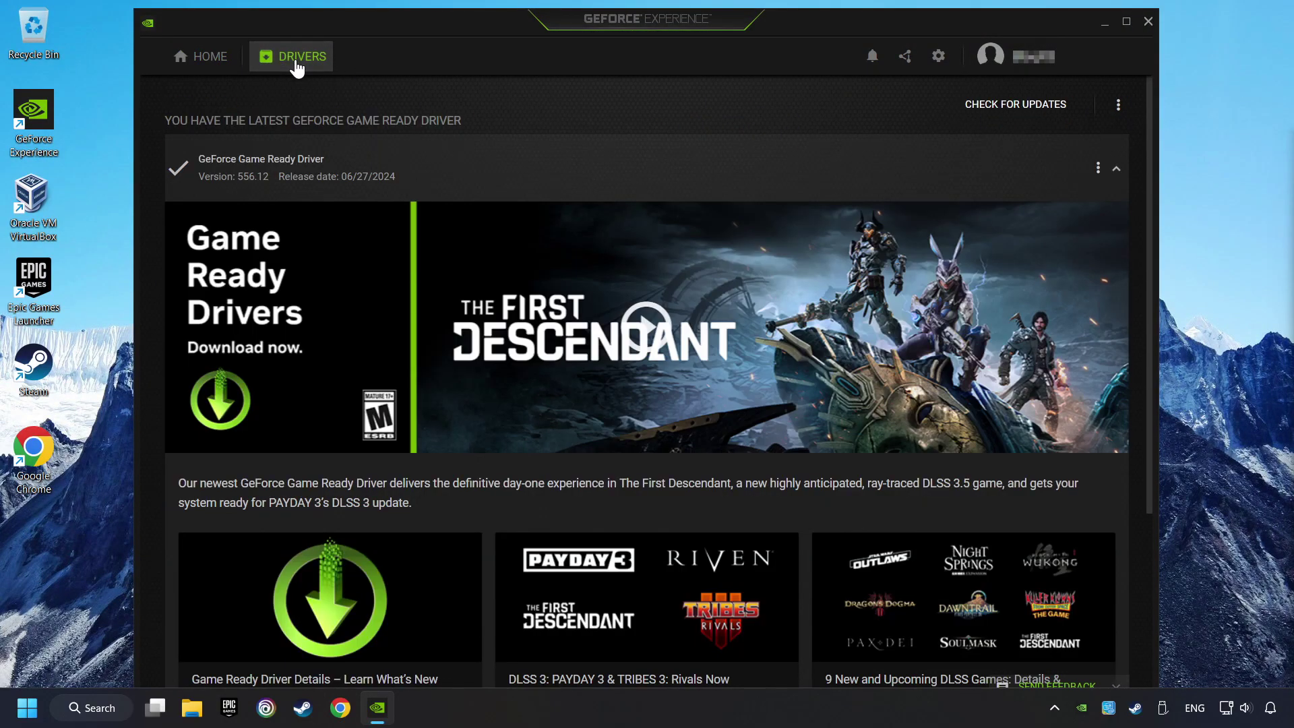
left_click(1007, 119)
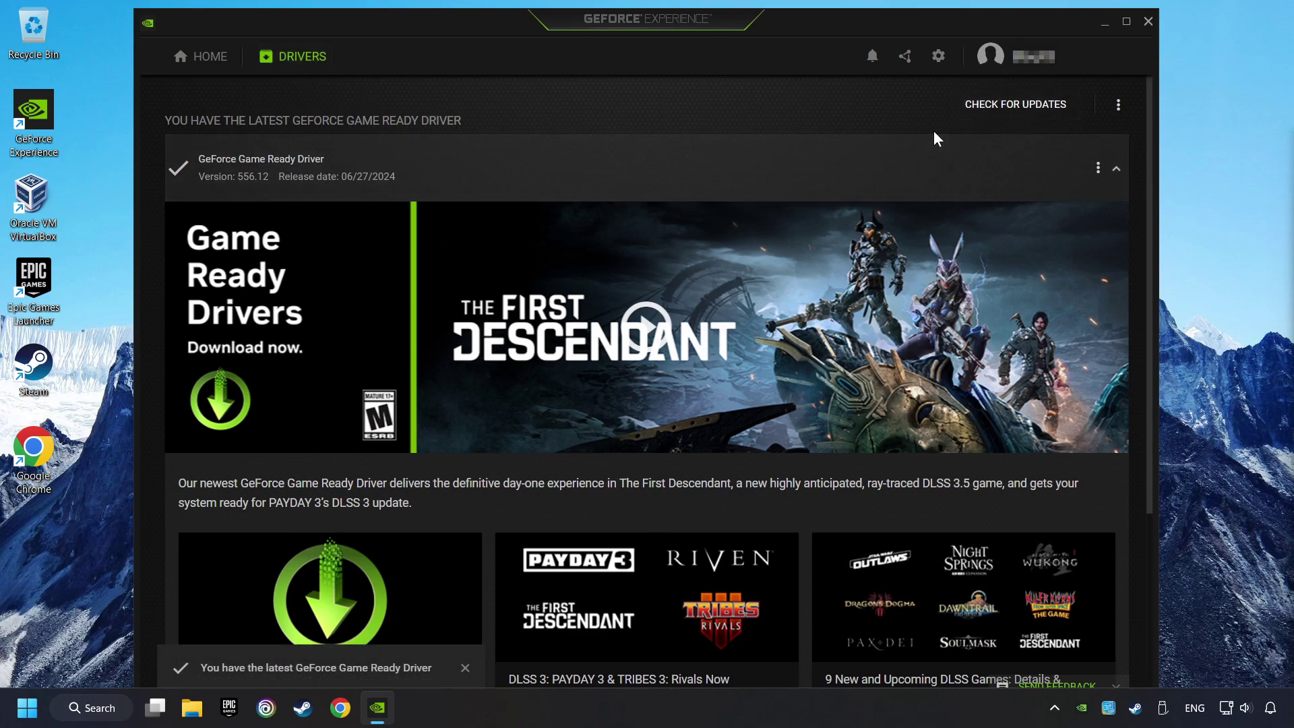
left_click(1148, 23)
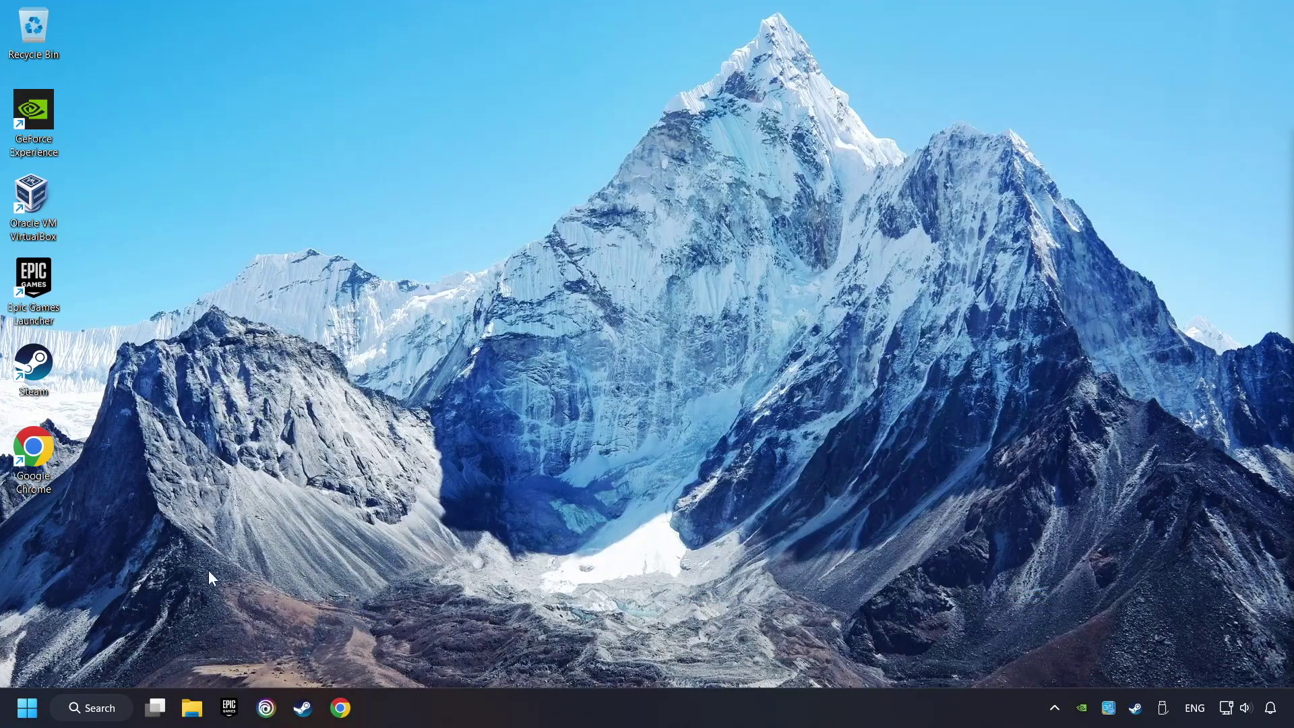
- Search 'graphics settings' and open the Settings Graphics page
left_click(78, 707)
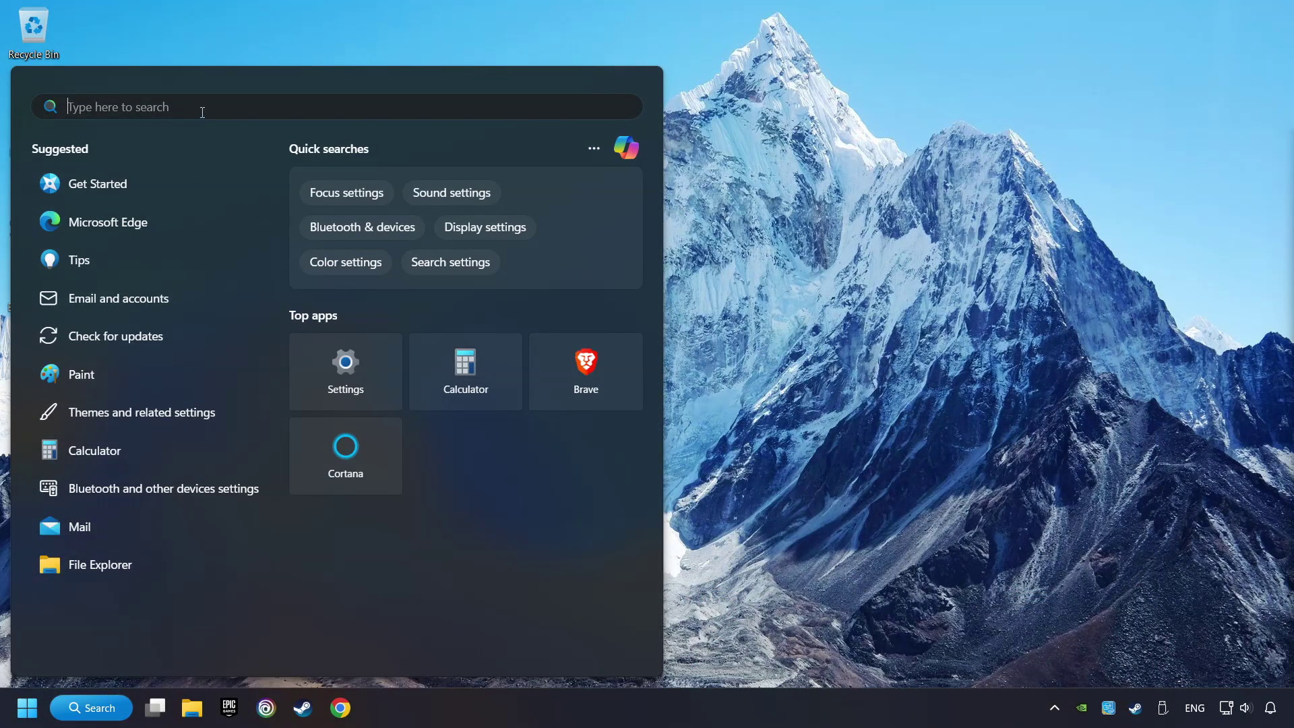
type("grap")
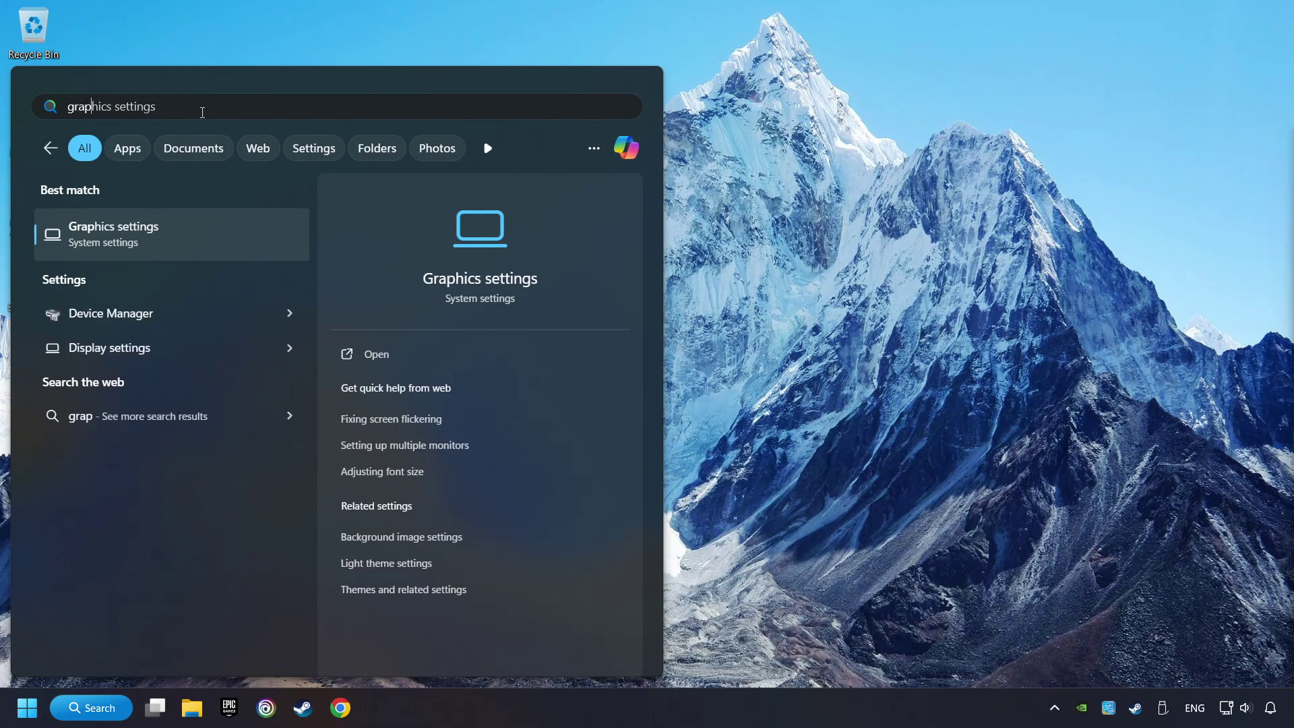
type("hics settings")
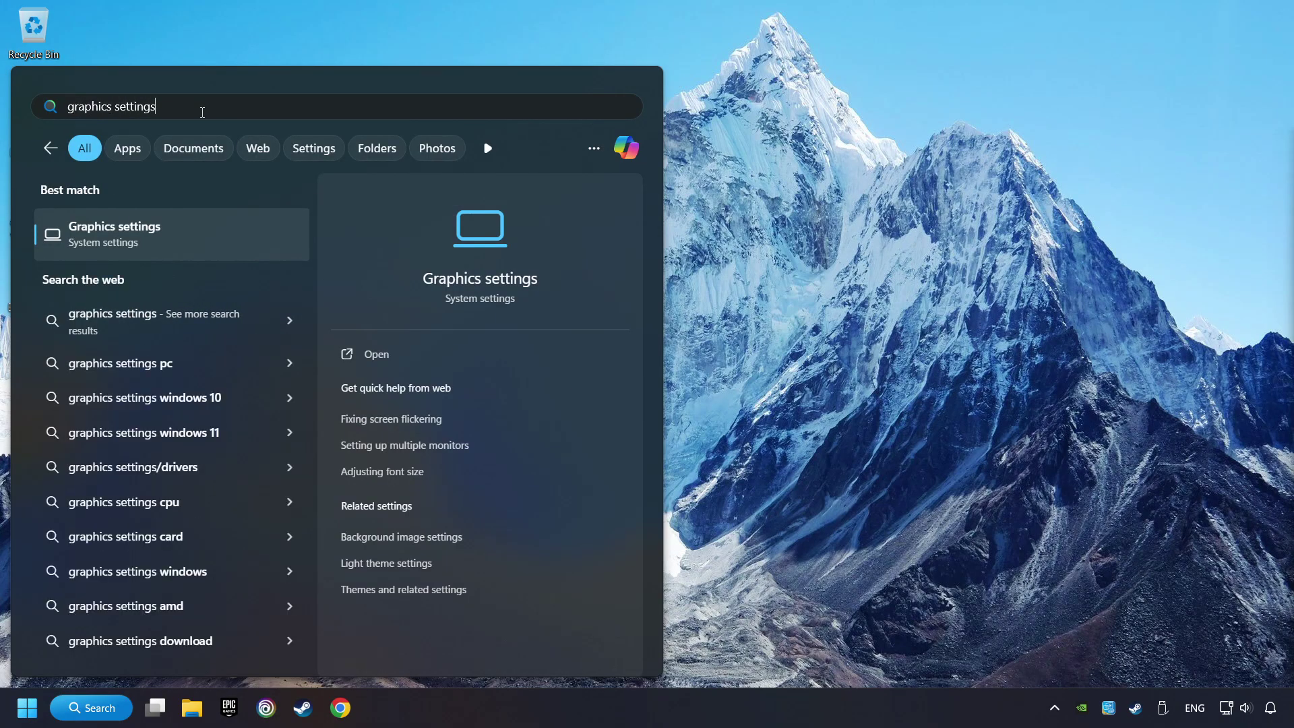
left_click(255, 239)
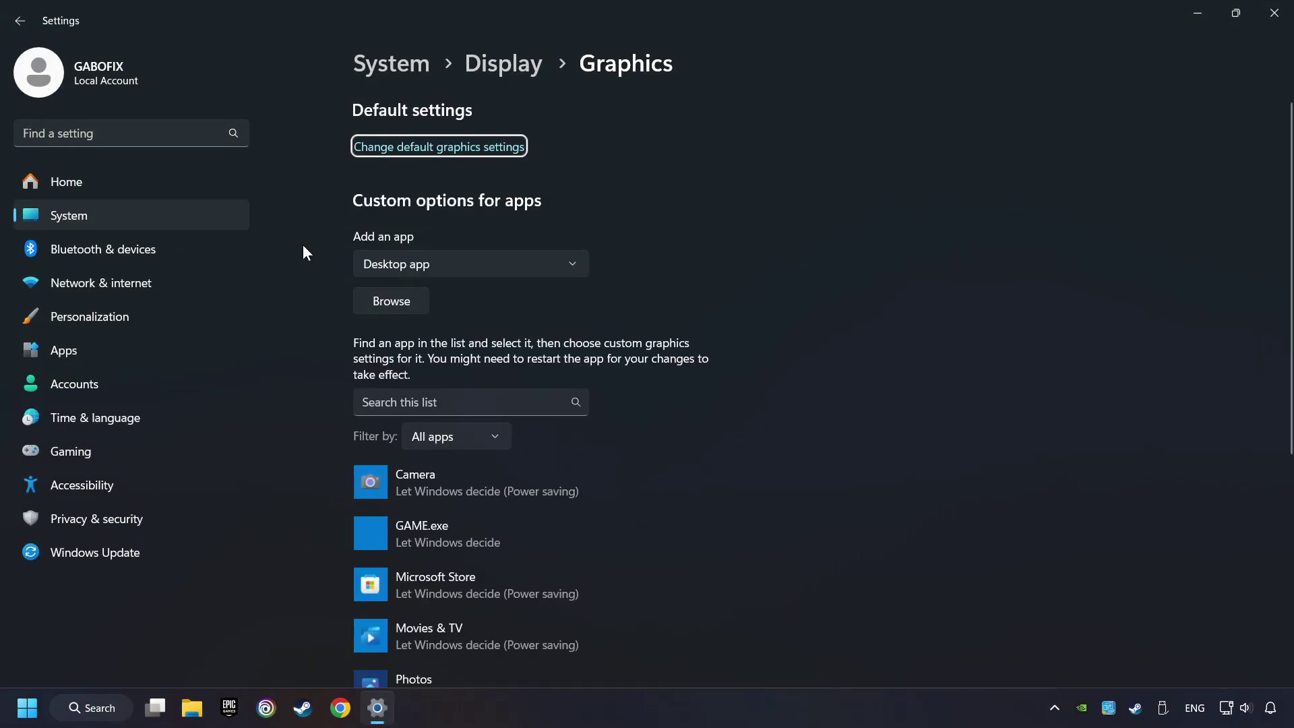
- Browse the Graphics page, opening and cancelling the desktop-app file picker
scroll(312, 264, "down", 3)
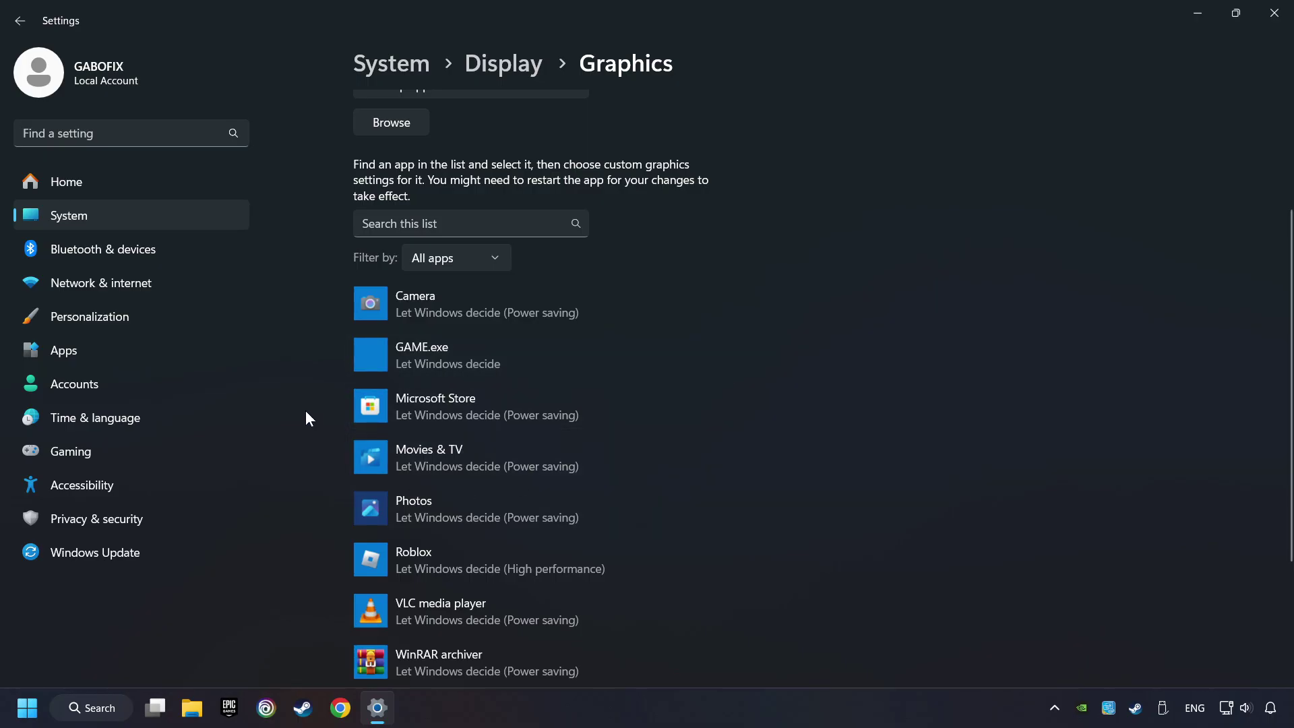
scroll(305, 411, "up", 2)
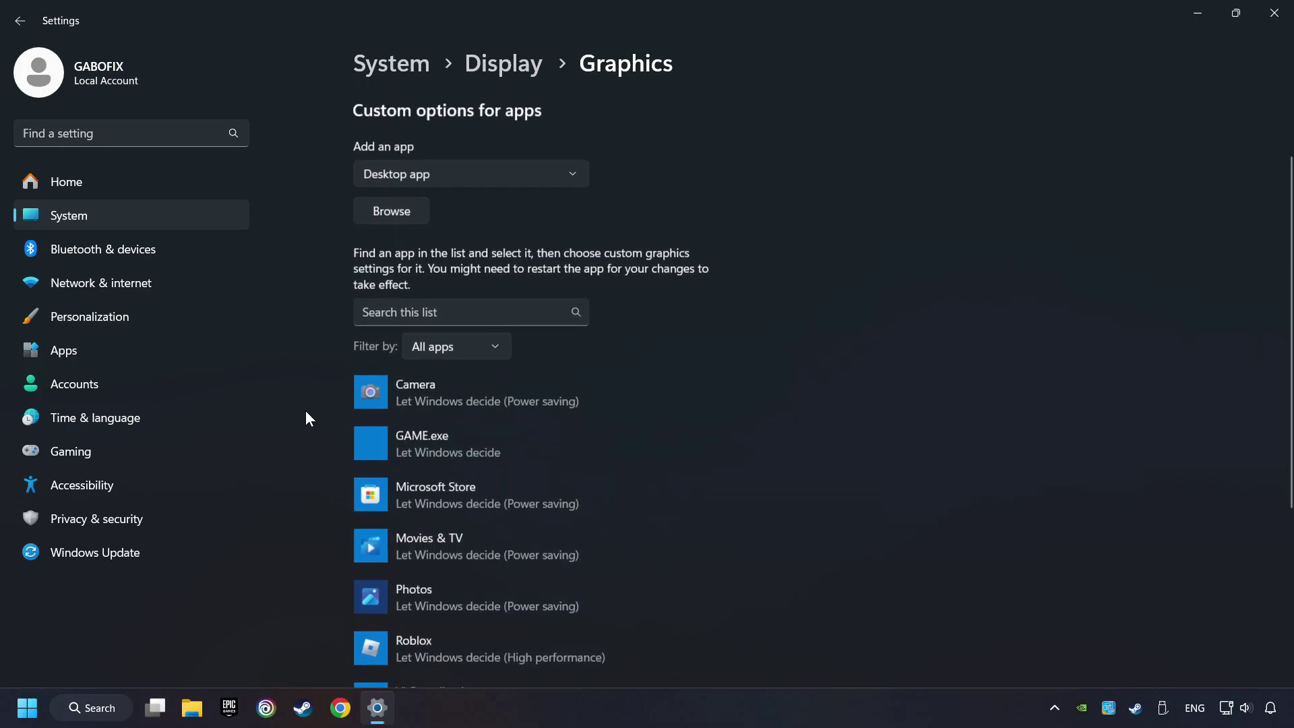
left_click(405, 217)
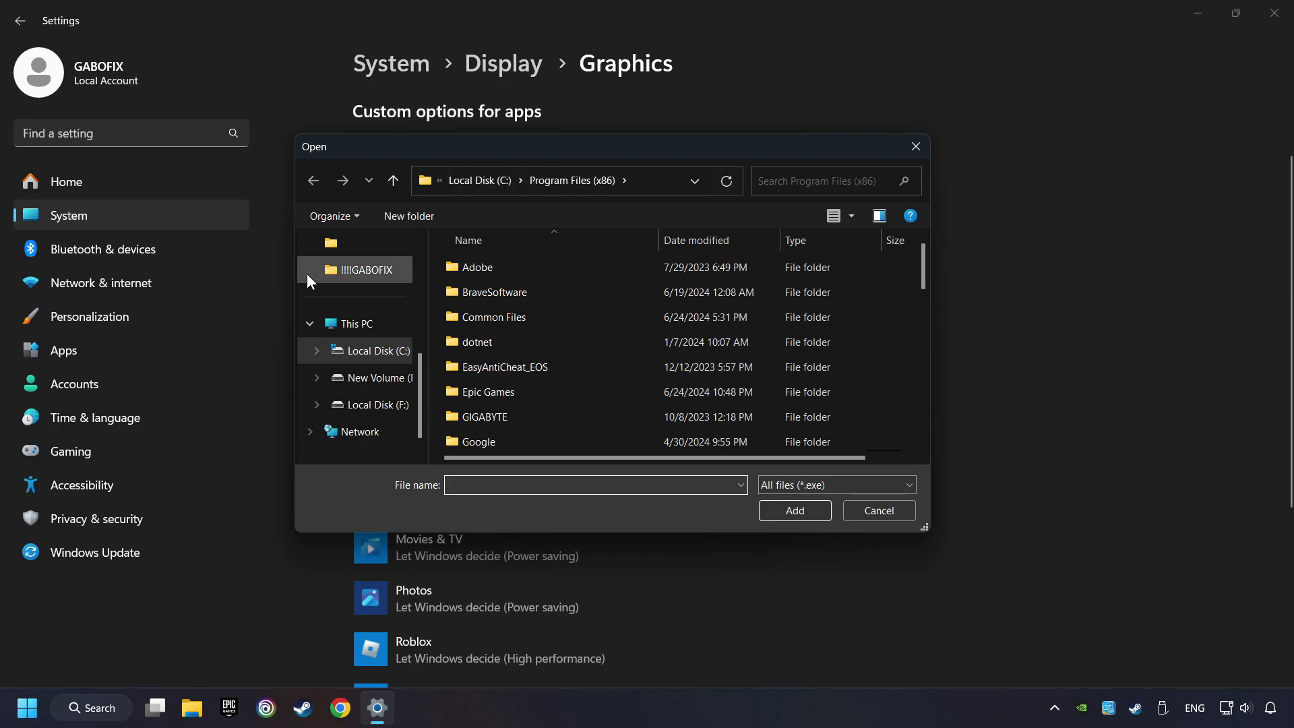
left_click(918, 147)
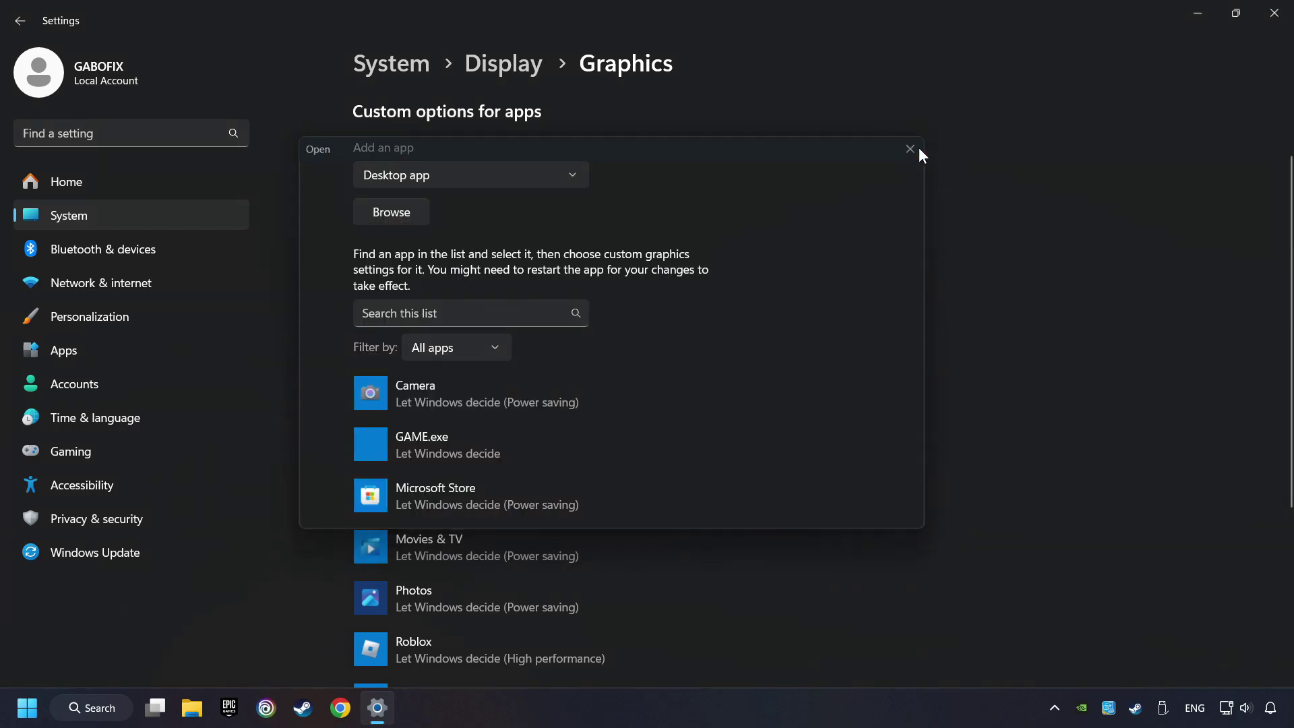
- Save GAME.exe's preference as High performance (NVIDIA GeForce GTX 1050 Ti) and close Settings
scroll(445, 404, "down", 2)
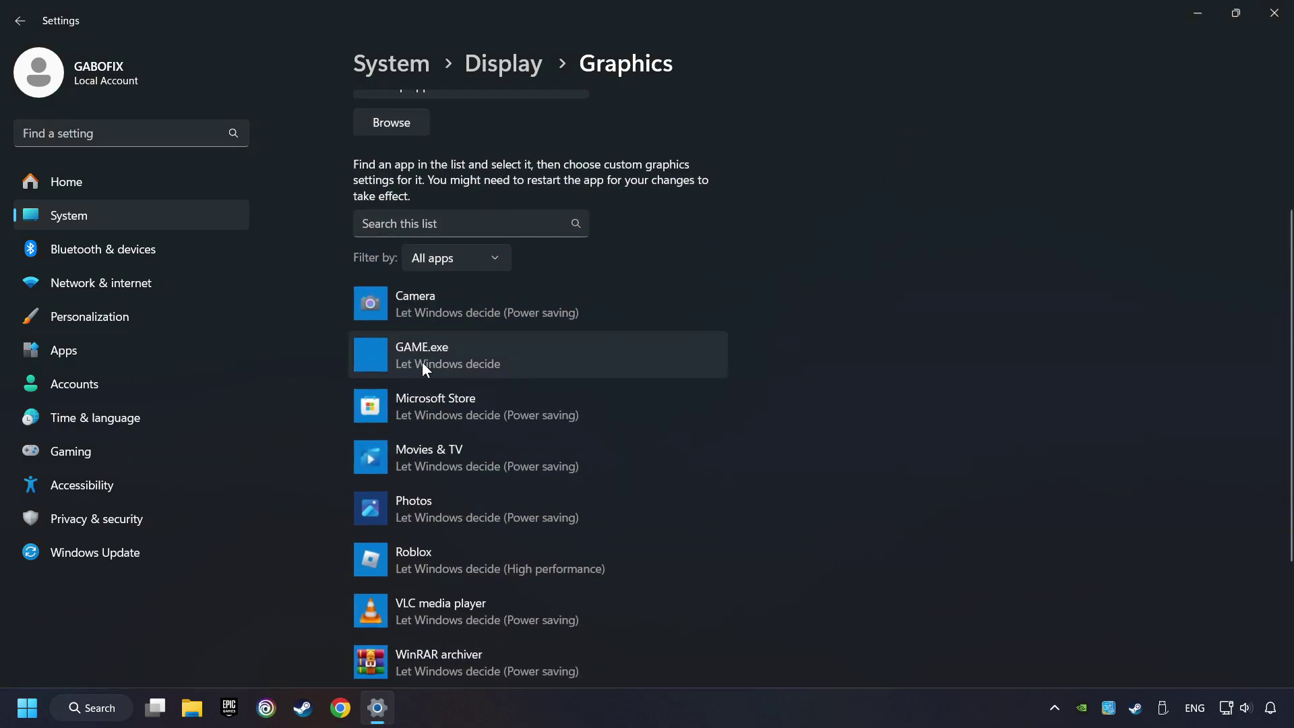
left_click(463, 355)
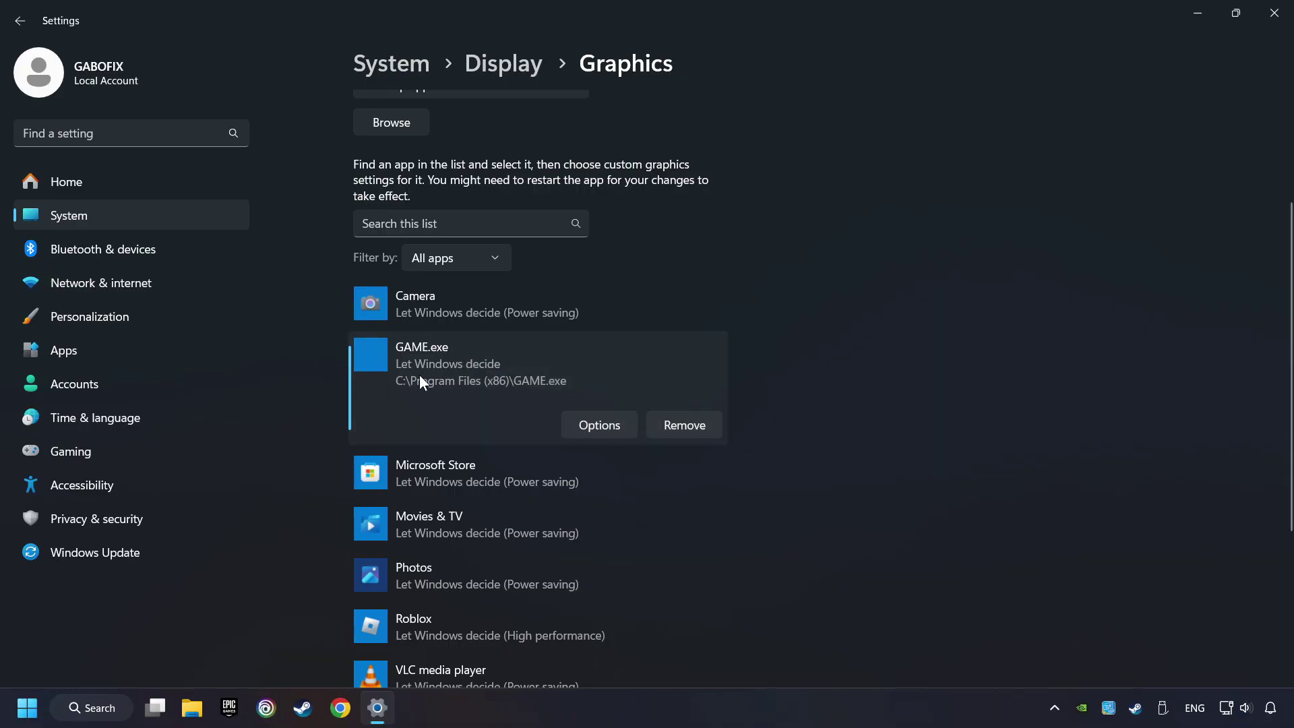
left_click(609, 426)
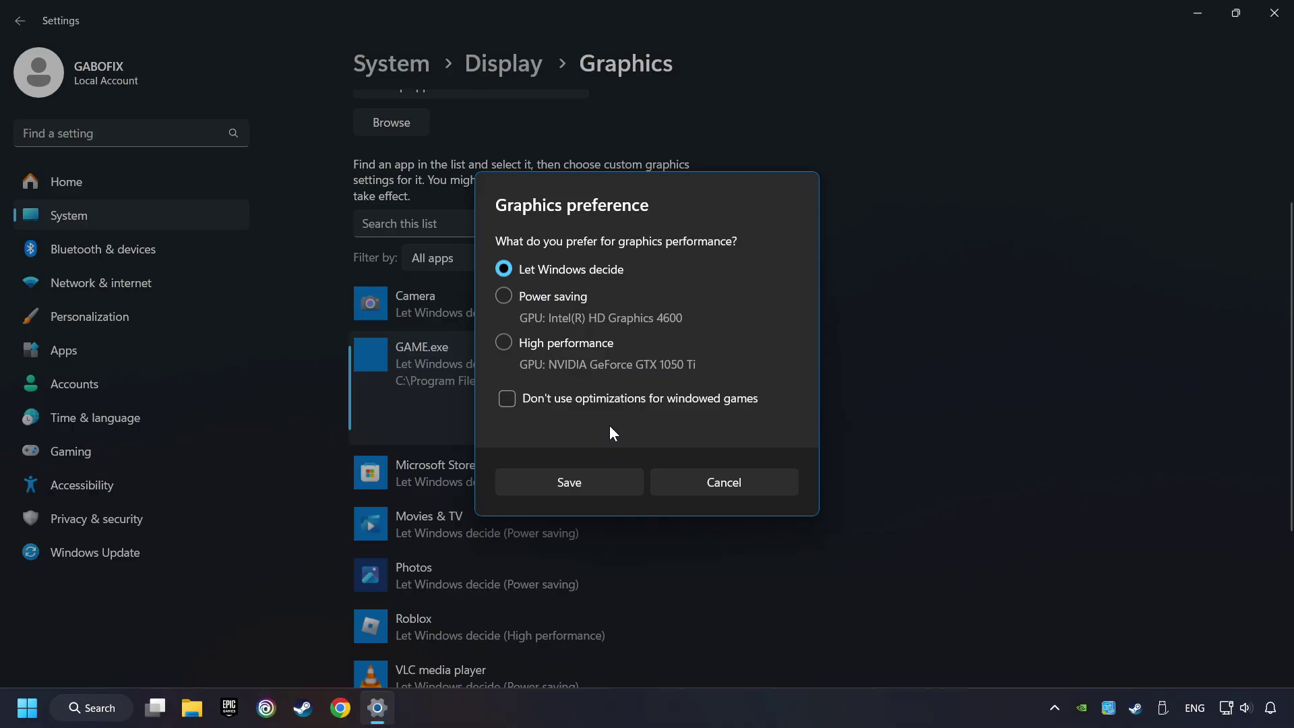
left_click(504, 344)
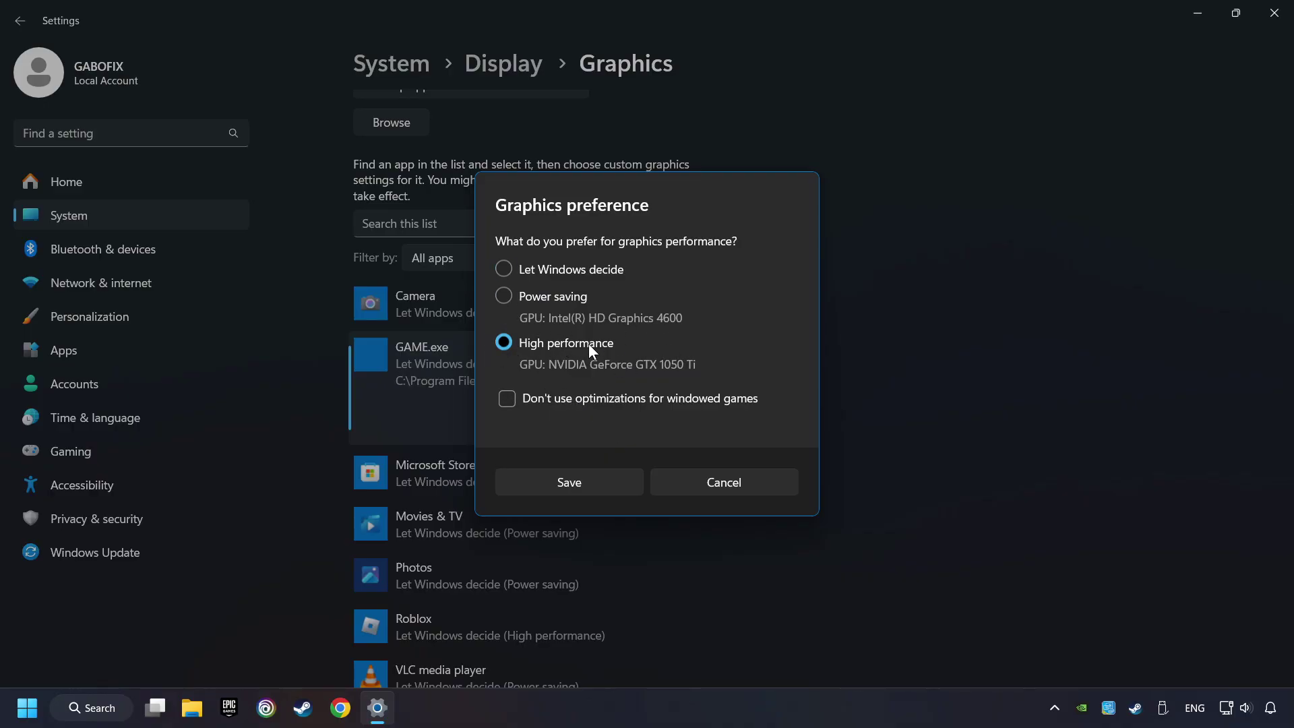
left_click(591, 482)
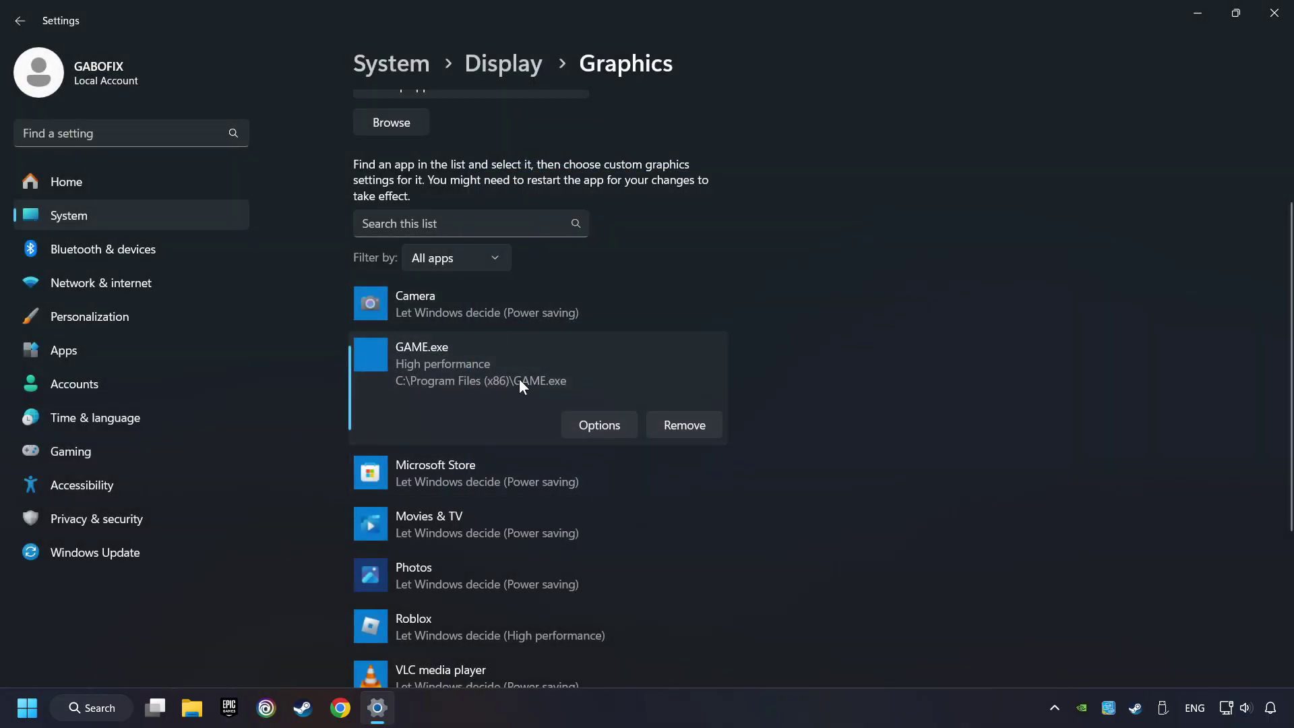
left_click(1279, 14)
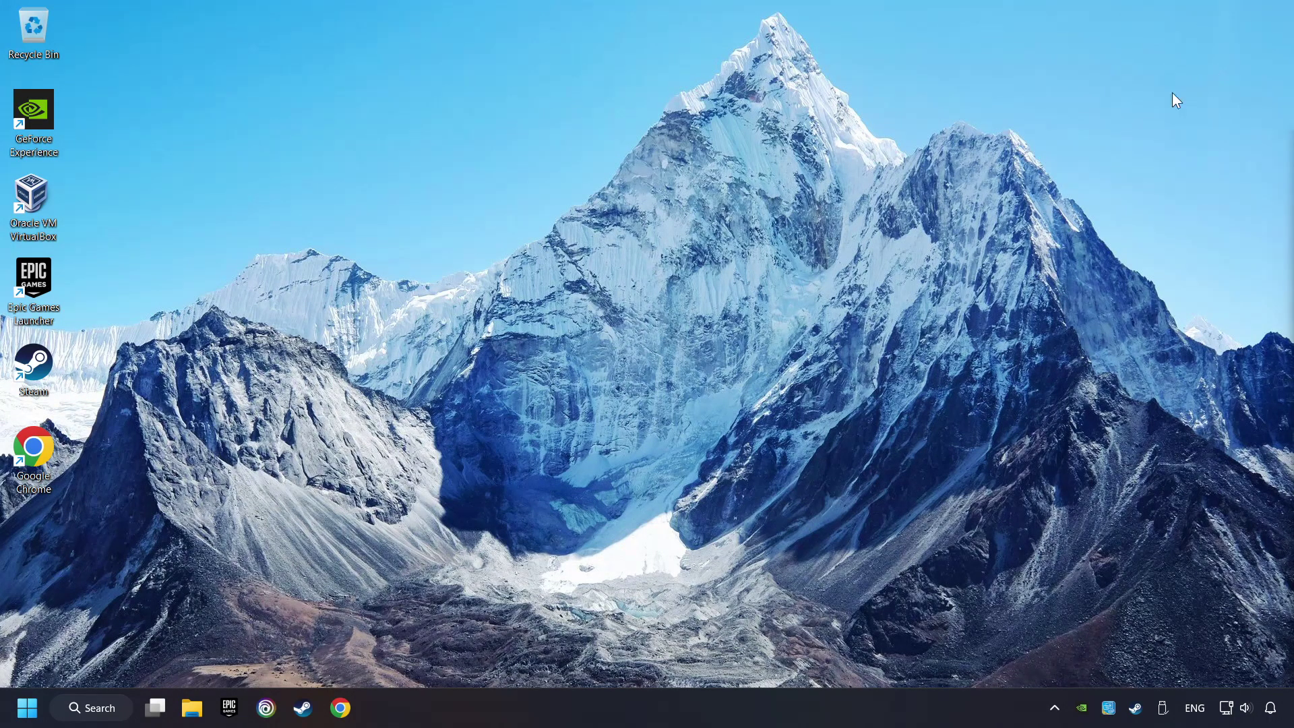
- Open GAME's Properties in the Steam Library and verify the integrity of its installed files
left_click(303, 709)
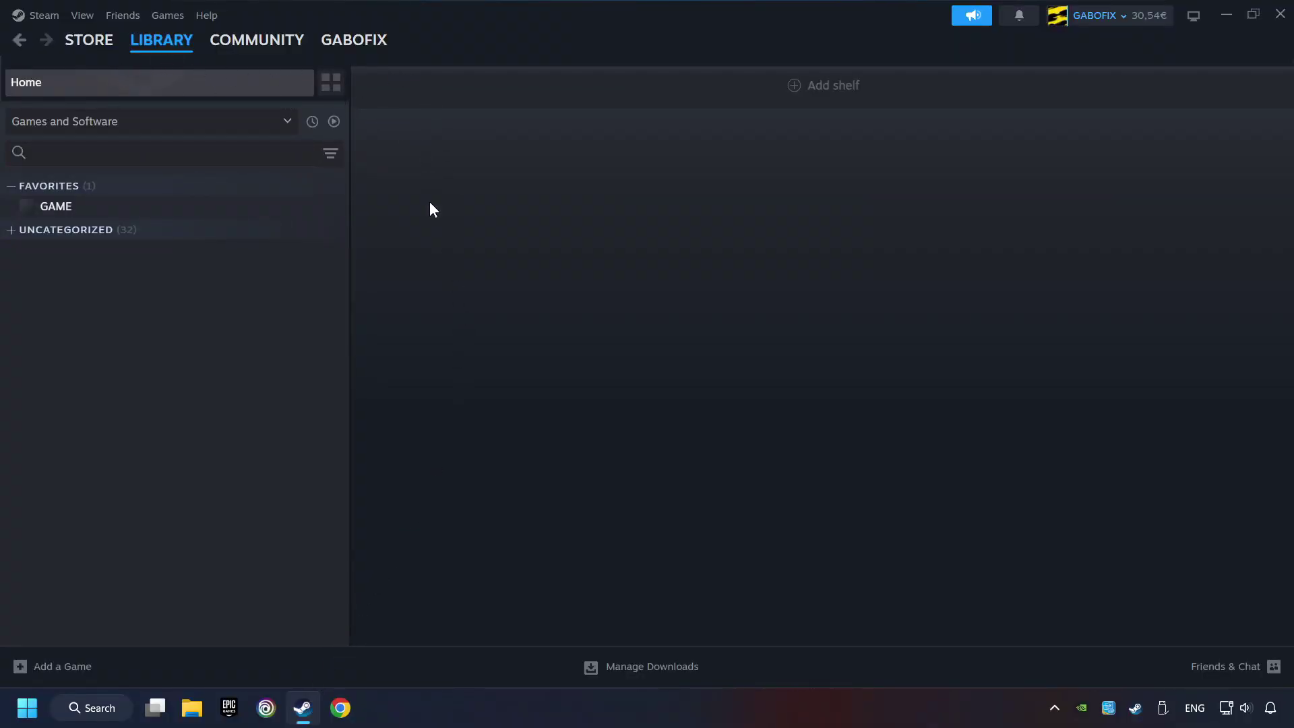
right_click(284, 216)
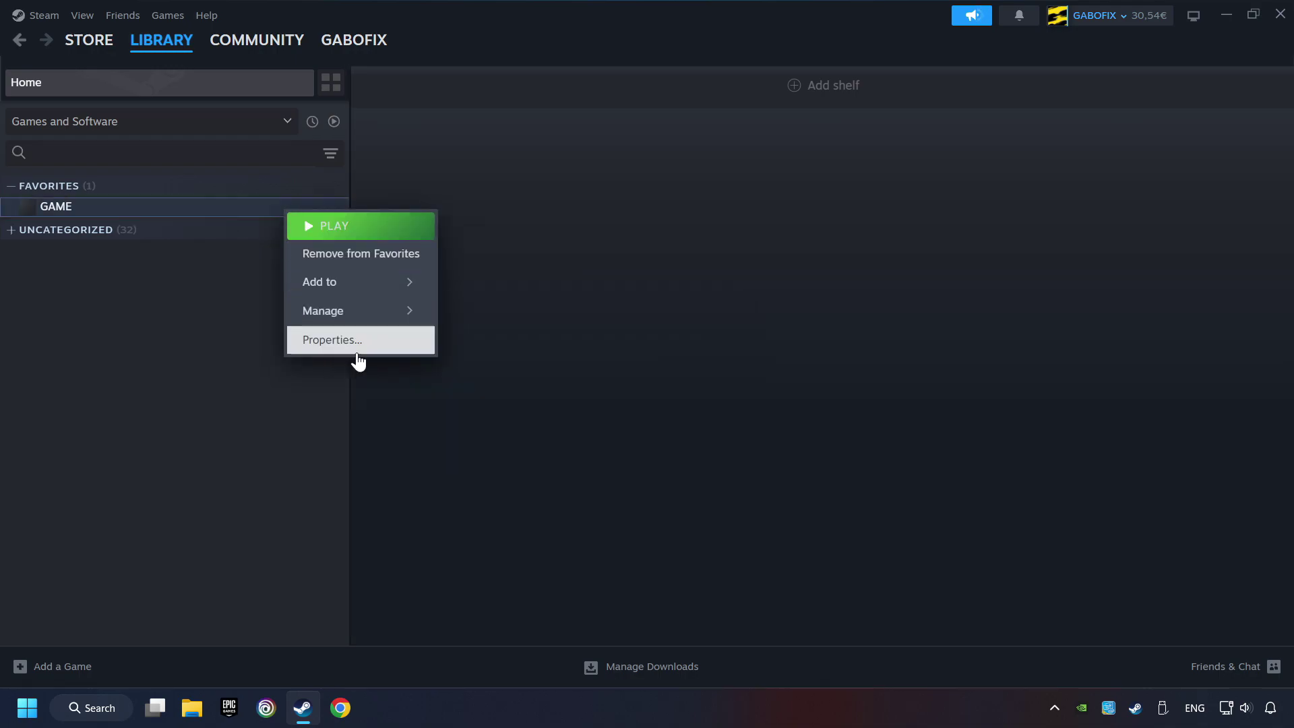
left_click(398, 348)
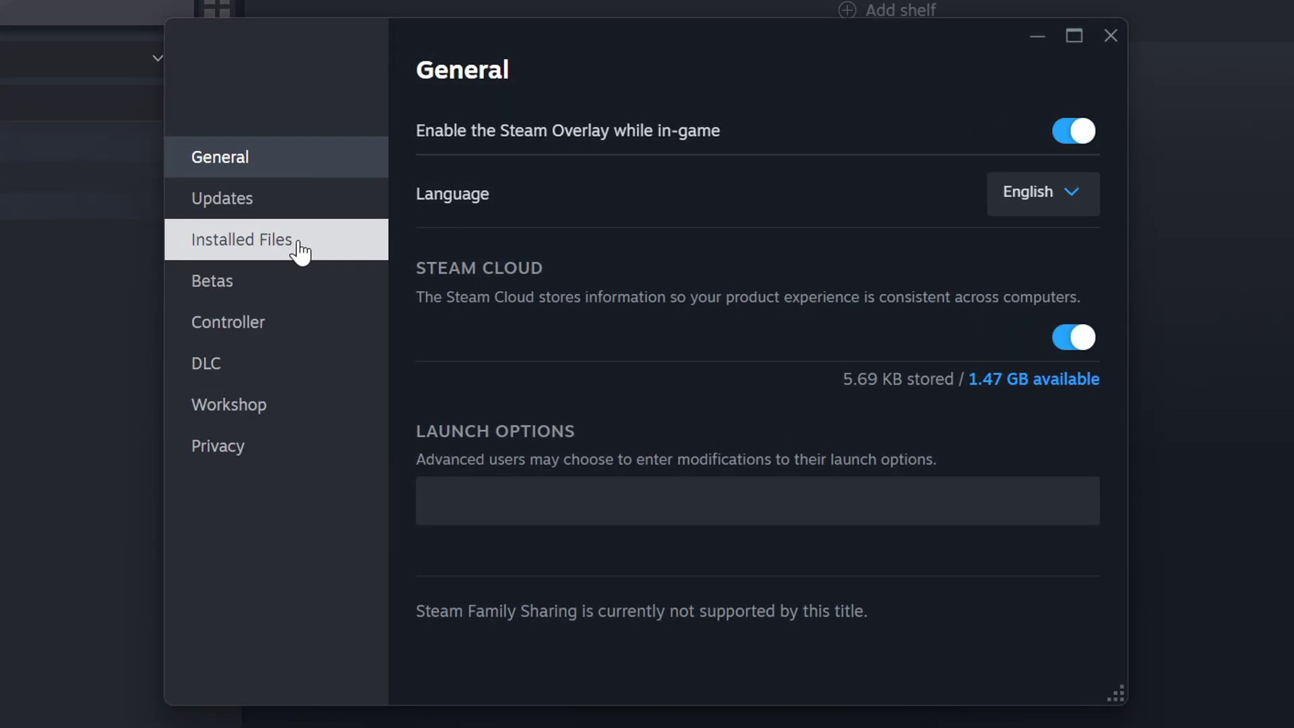
left_click(300, 253)
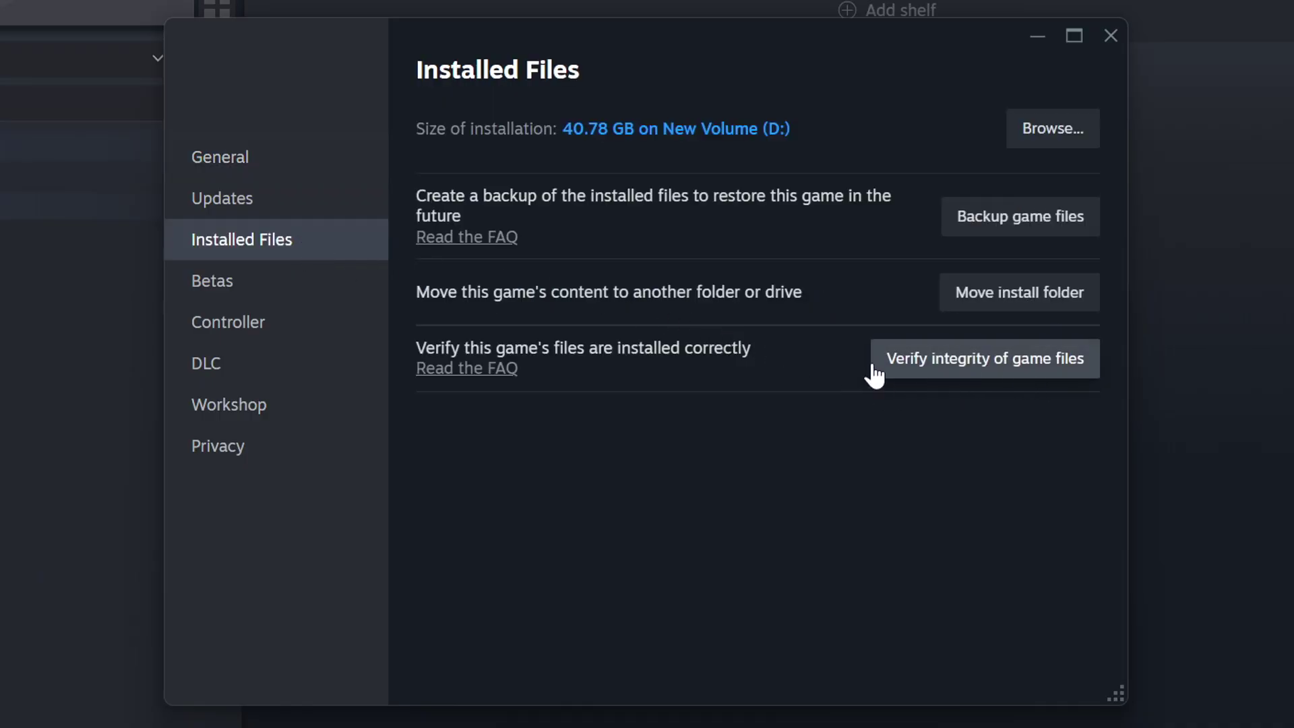
left_click(1000, 372)
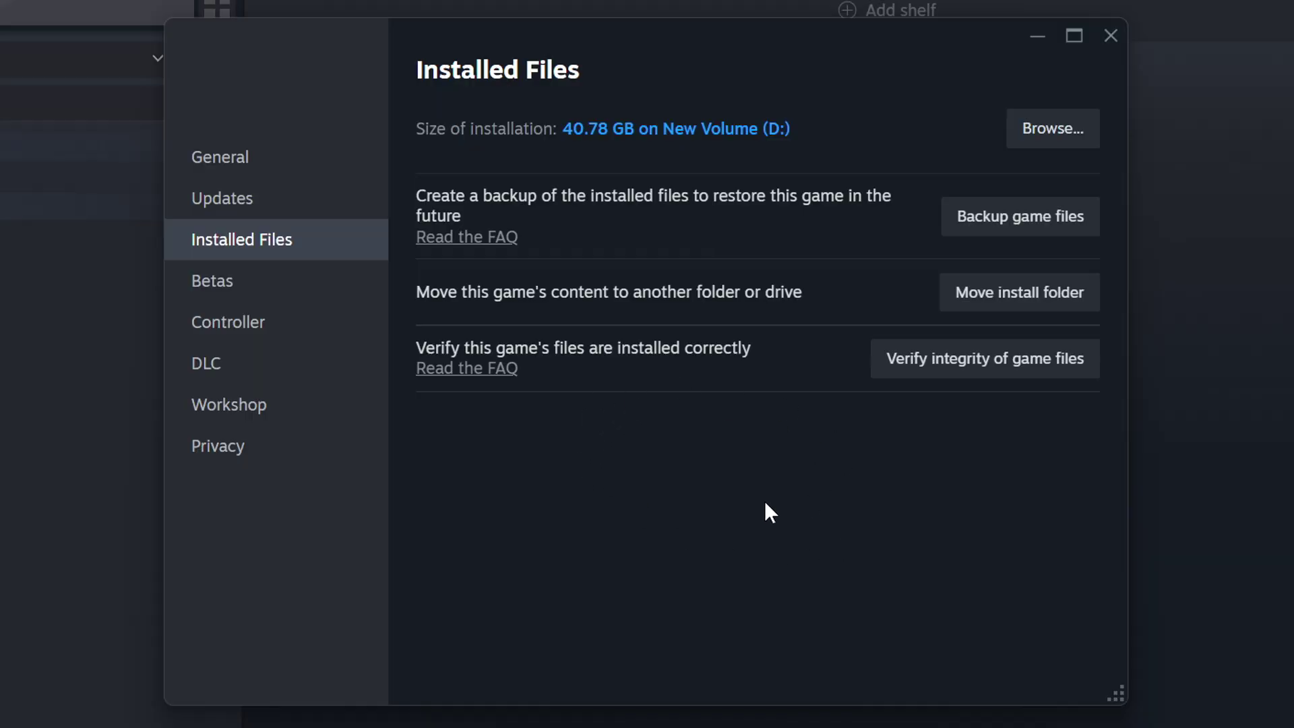
- Open the GAME file's Properties from its install folder on the Compatibility tab
left_click(1063, 135)
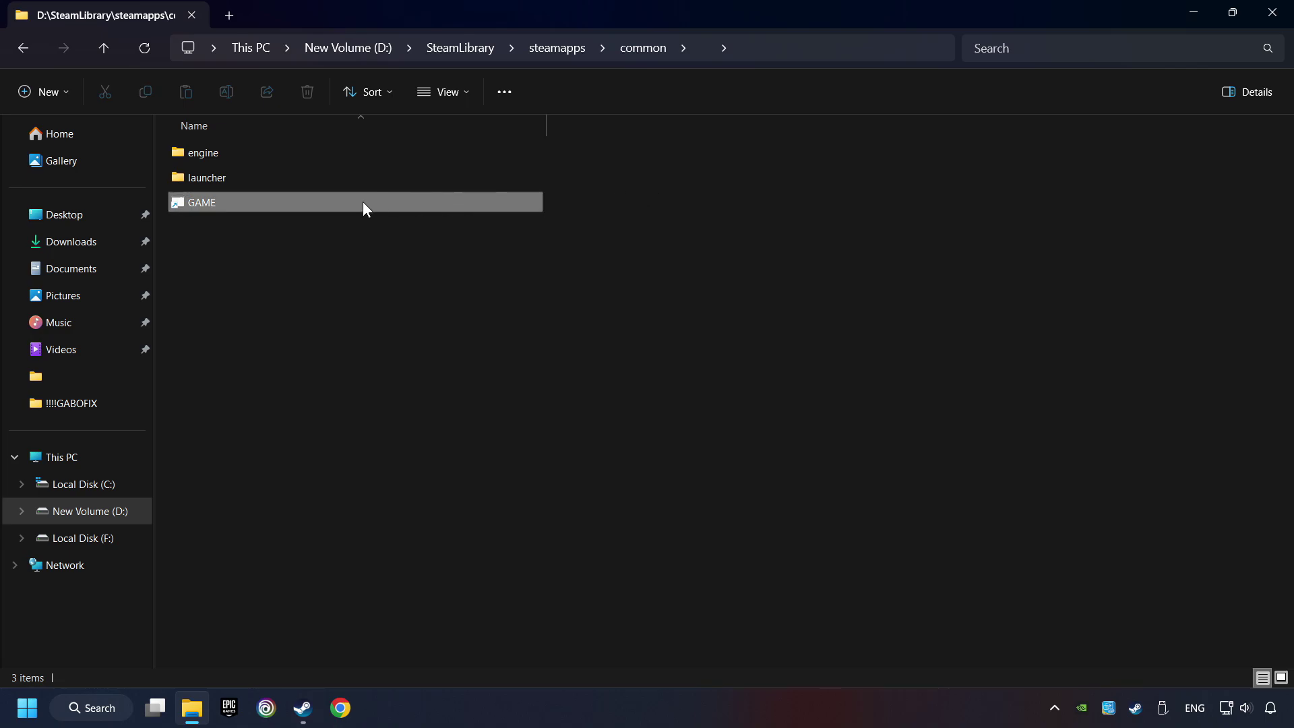
right_click(412, 202)
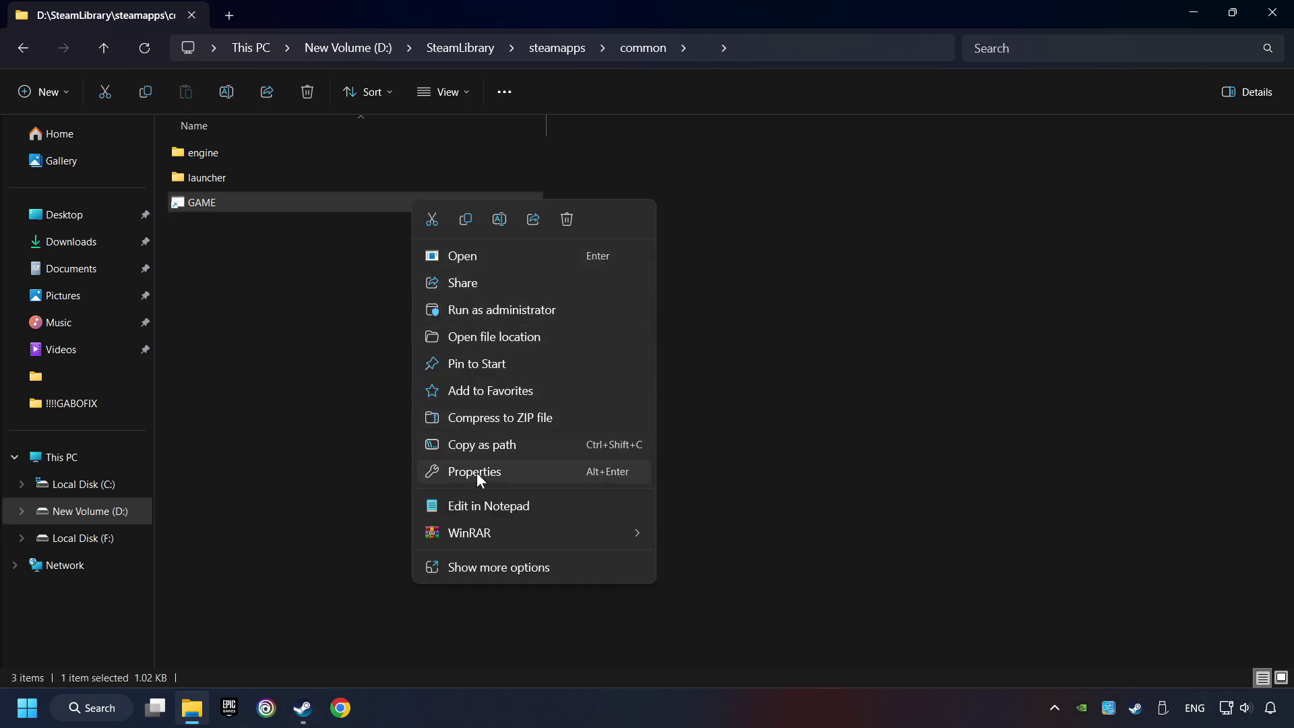
left_click(435, 471)
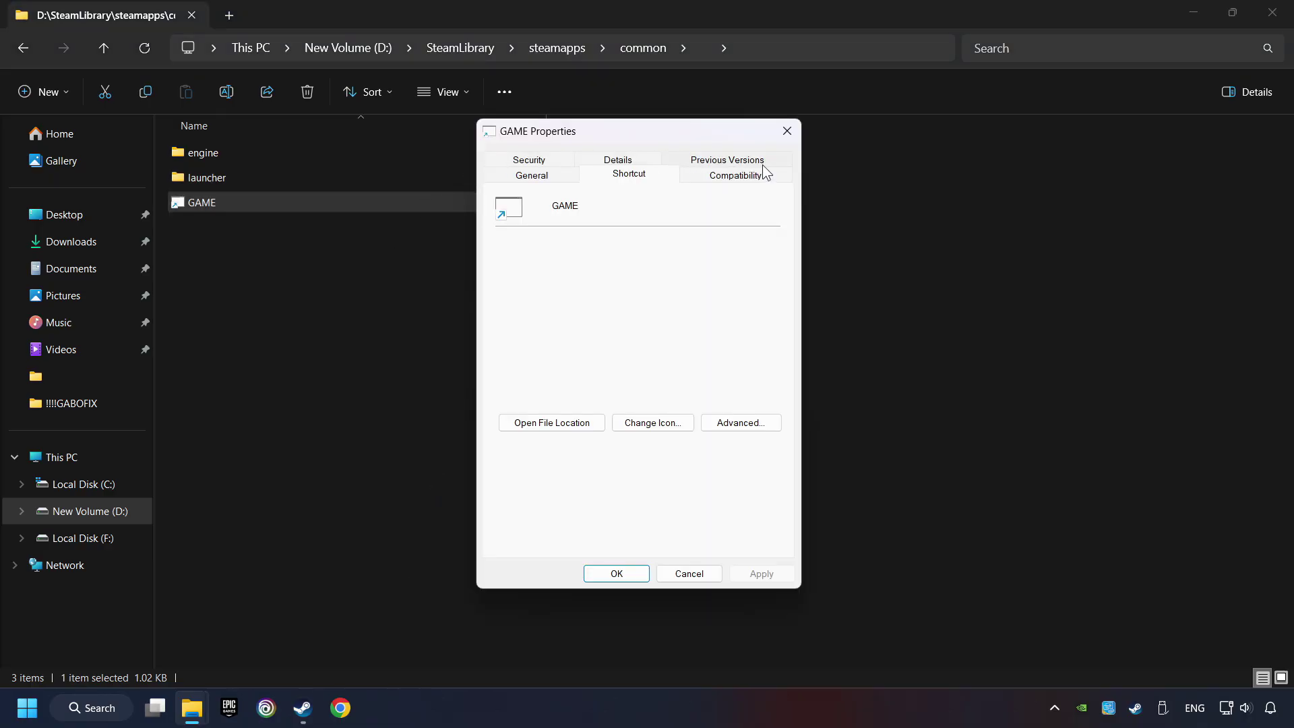
left_click(764, 176)
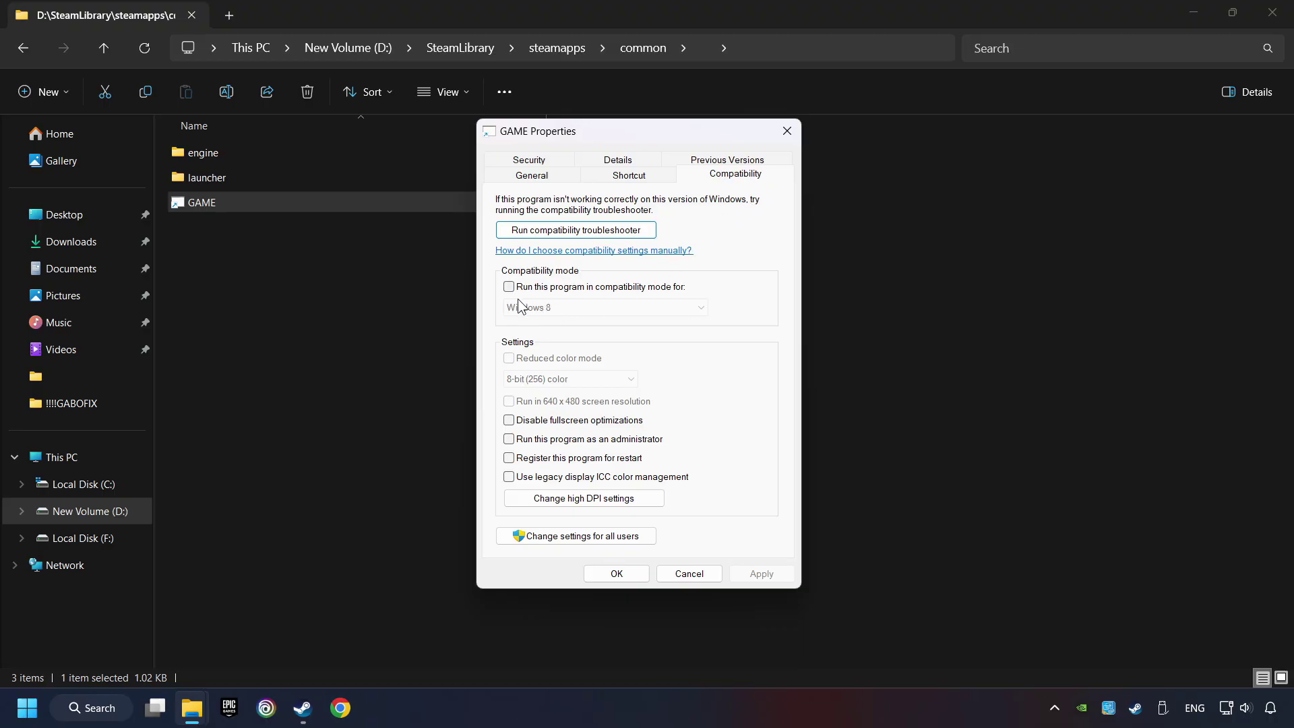
- Enable Windows 8 compatibility mode, disable fullscreen optimizations, run as administrator, and apply
left_click(611, 288)
left_click(612, 307)
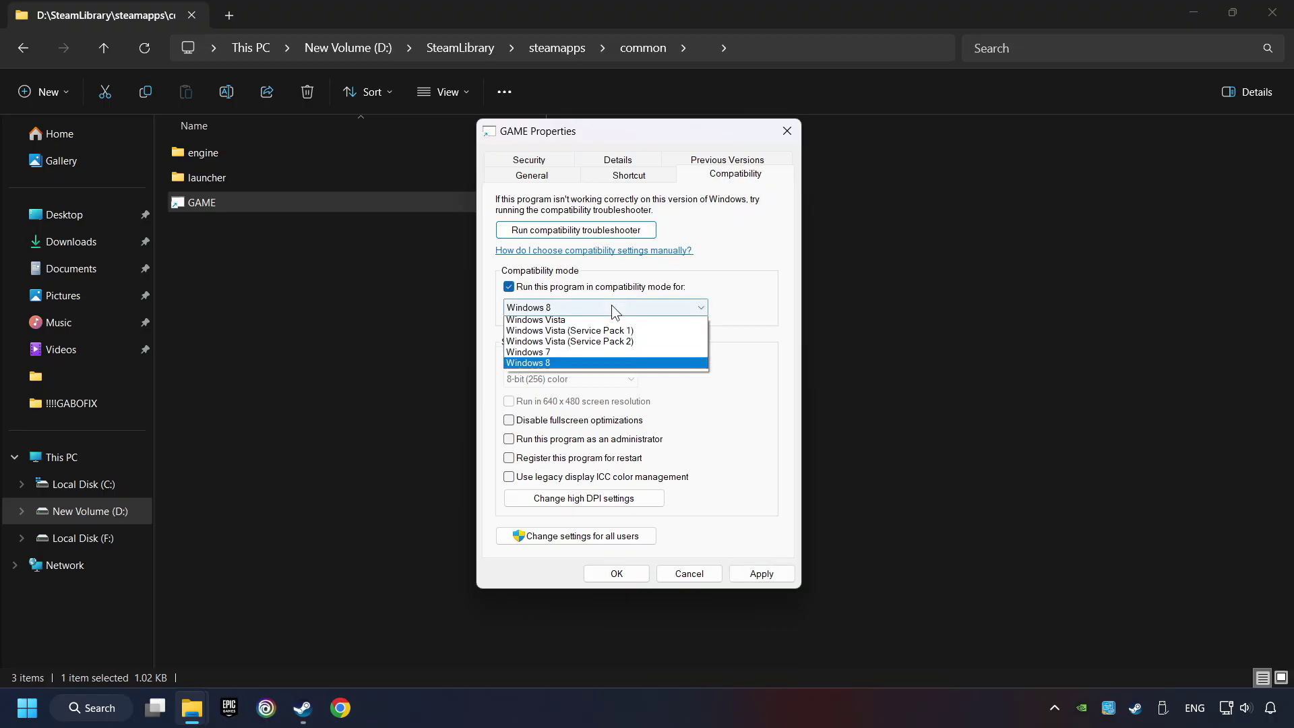
left_click(571, 365)
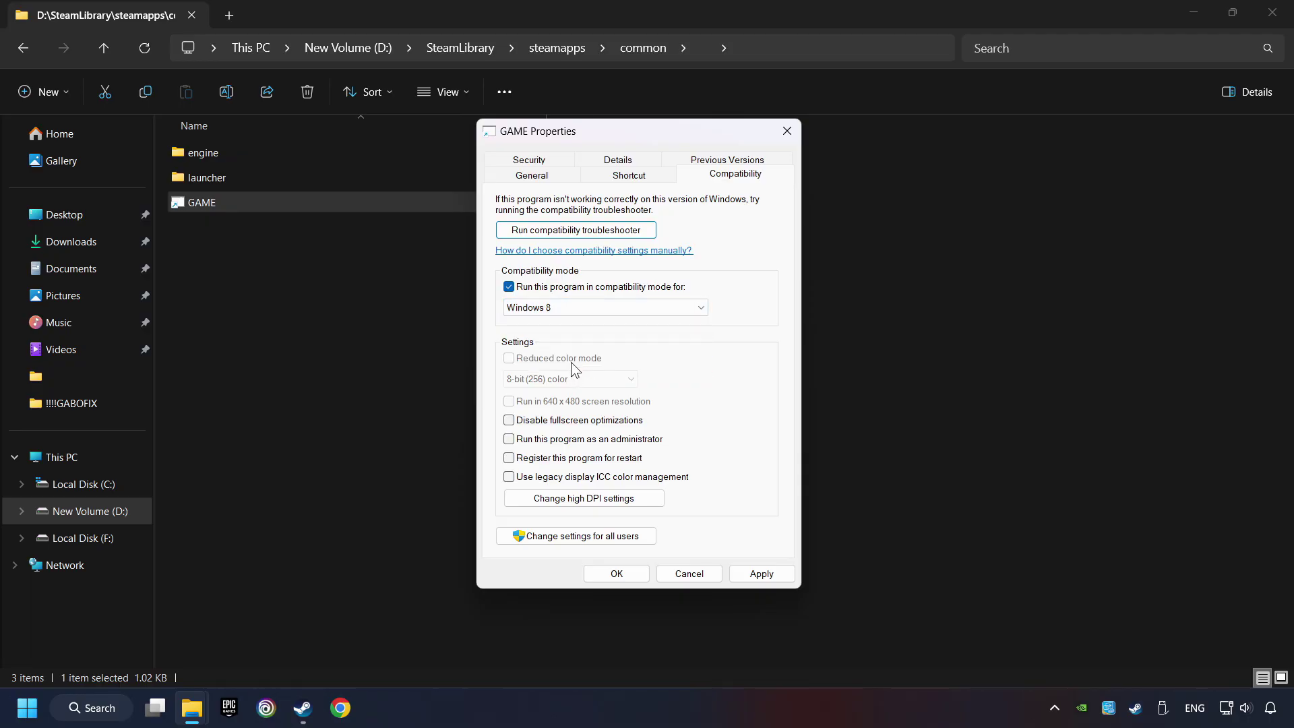
left_click(509, 420)
left_click(509, 439)
left_click(759, 575)
left_click(626, 578)
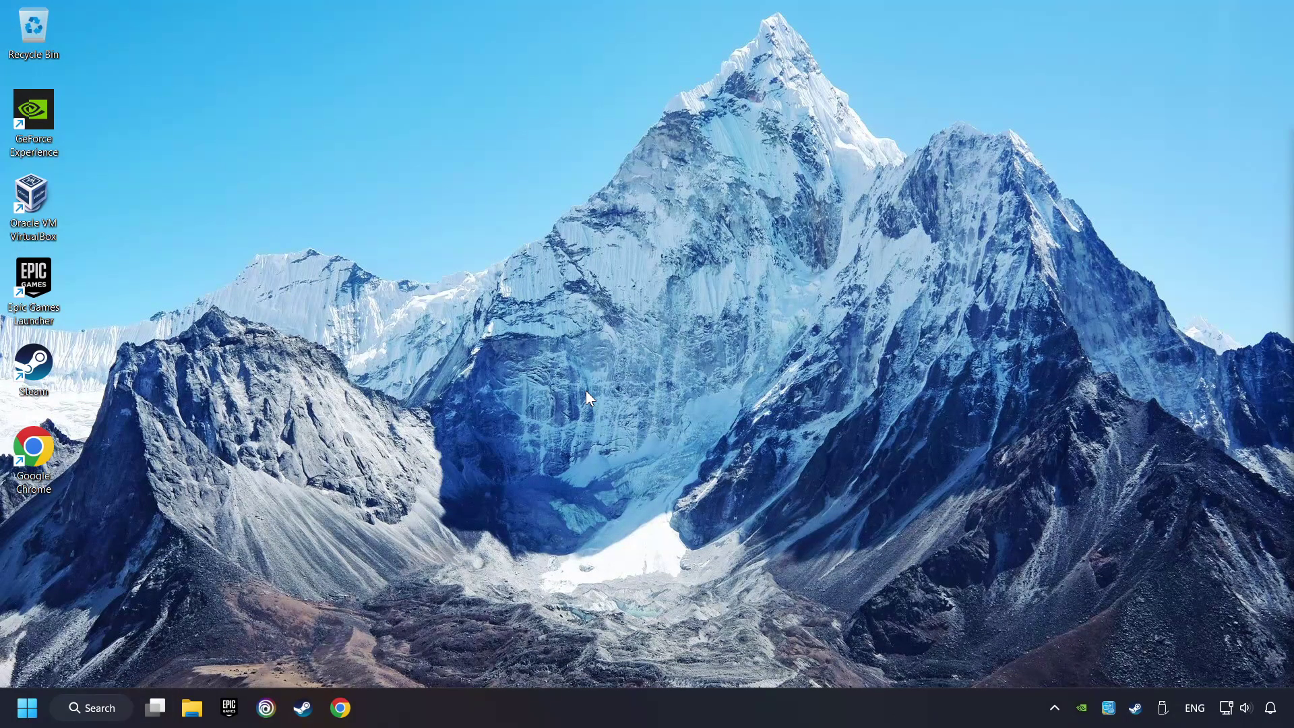
- Open Chrome and load the DirectX End-User Runtime download page from the pasted link
left_click(341, 709)
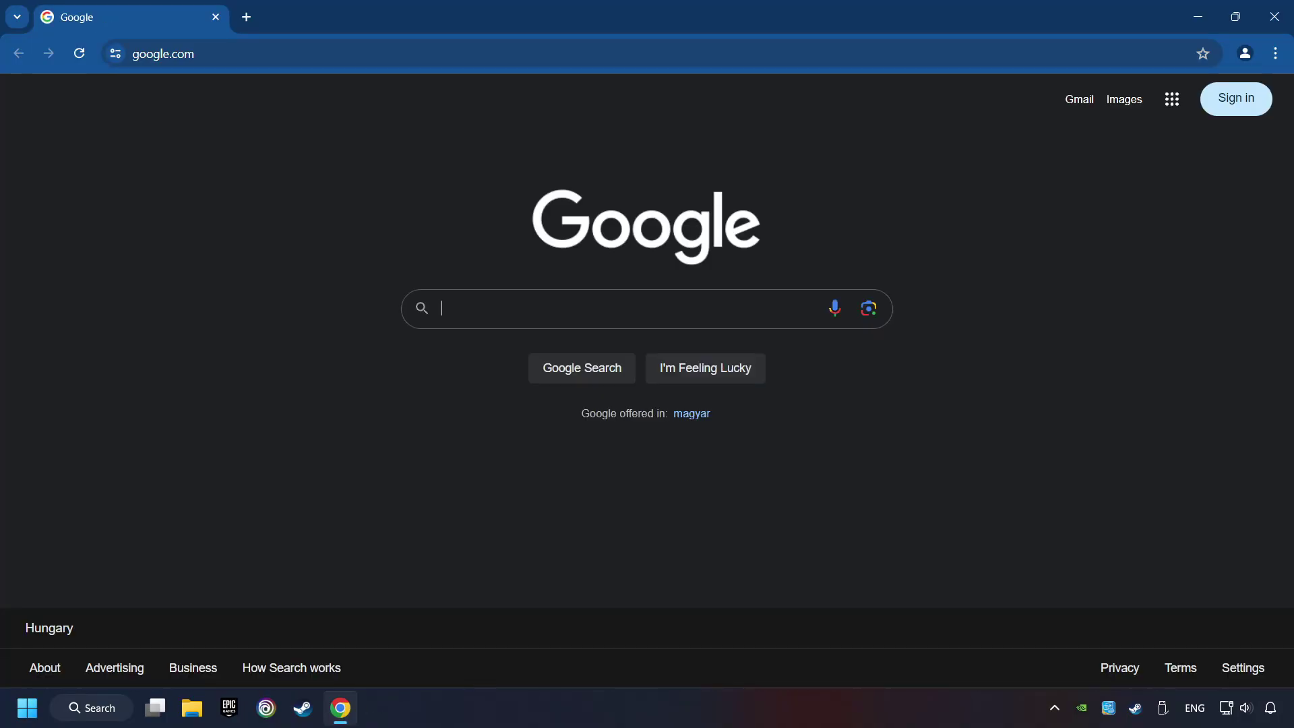
left_click(249, 51)
type("https://www.microsoft.com/en-US/download/details.aspx?id=35")
key("Return")
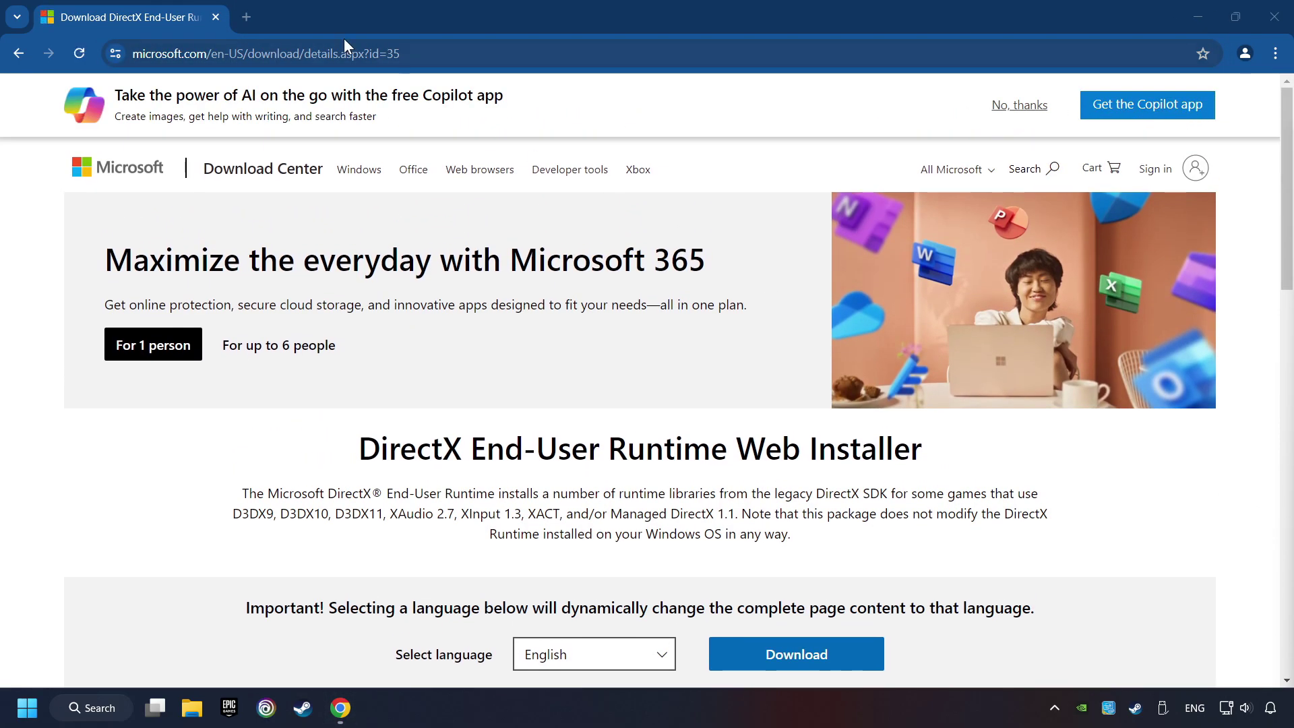
- Load the Visual C++ Redistributable latest downloads page in a new tab, then return to the DirectX tab
left_click(244, 17)
type("https://learn.microsoft.com/en-us/cpp/windows/latest-supported-vc-redist?view=msvc-160")
key("Return")
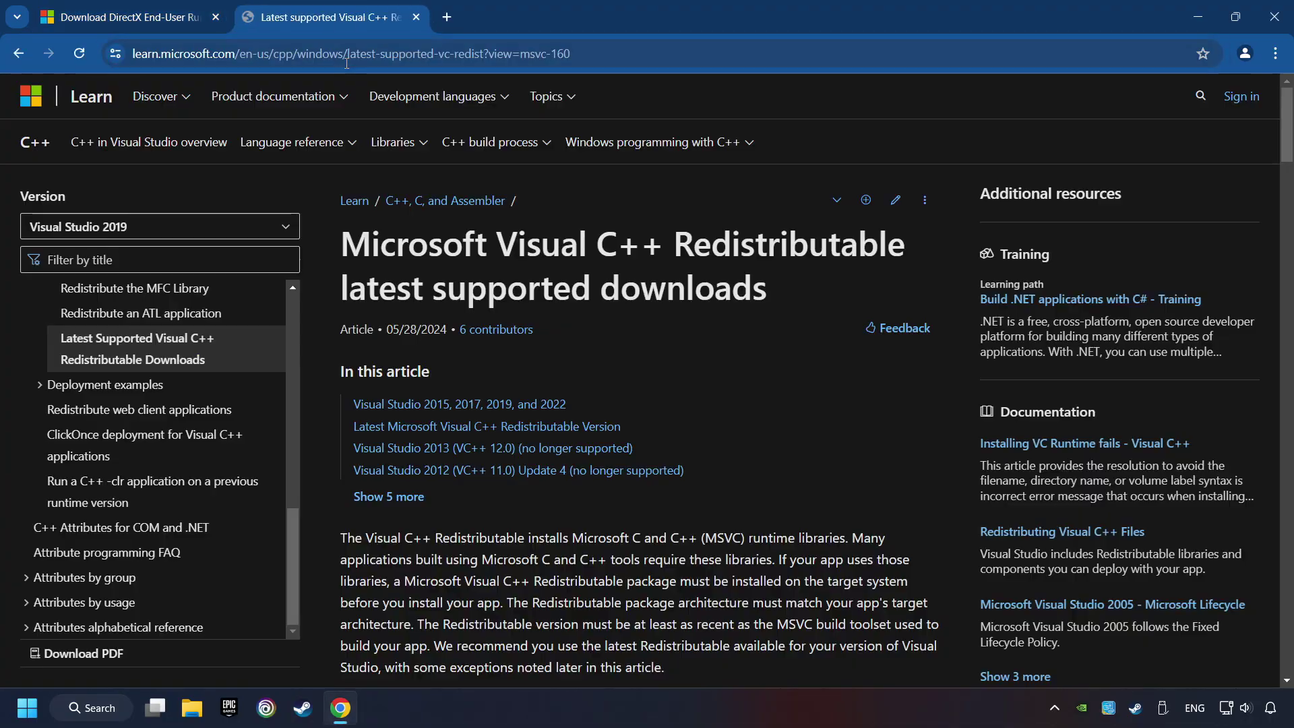
left_click(155, 14)
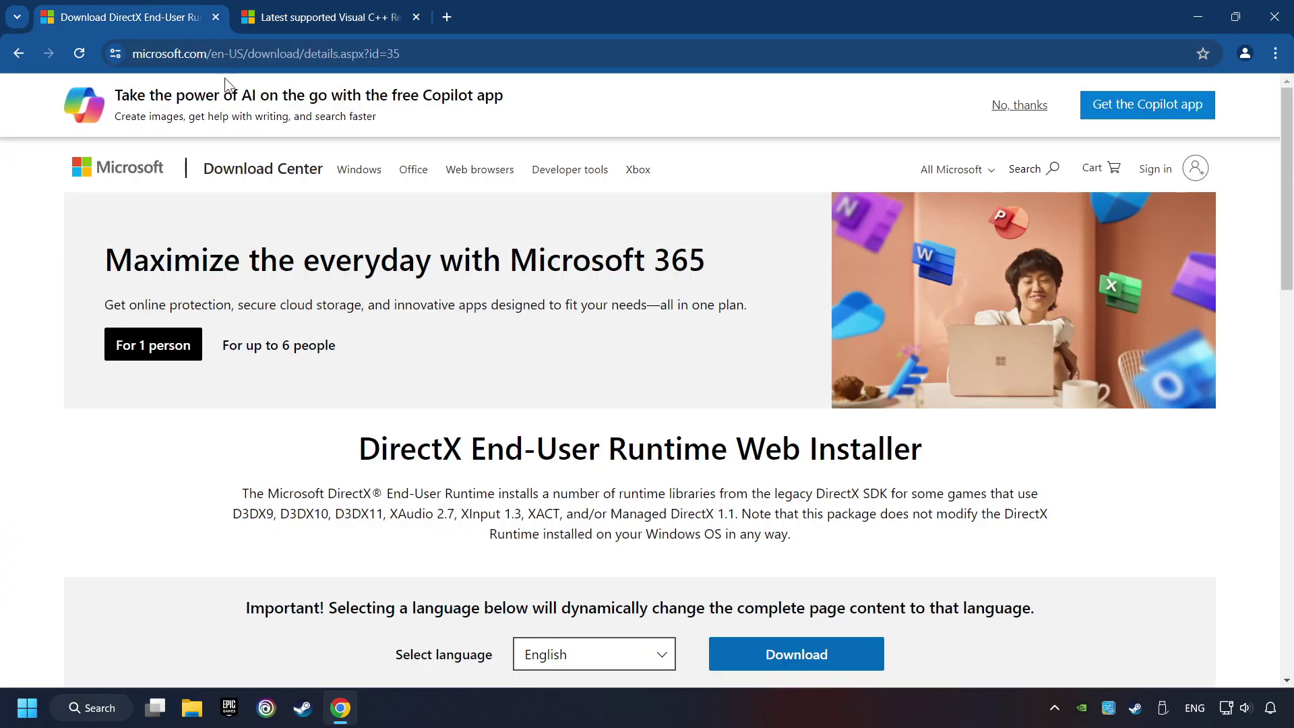
- Download the DirectX End-User Runtime web installer and launch dxwebsetup.exe
scroll(377, 337, "down", 2)
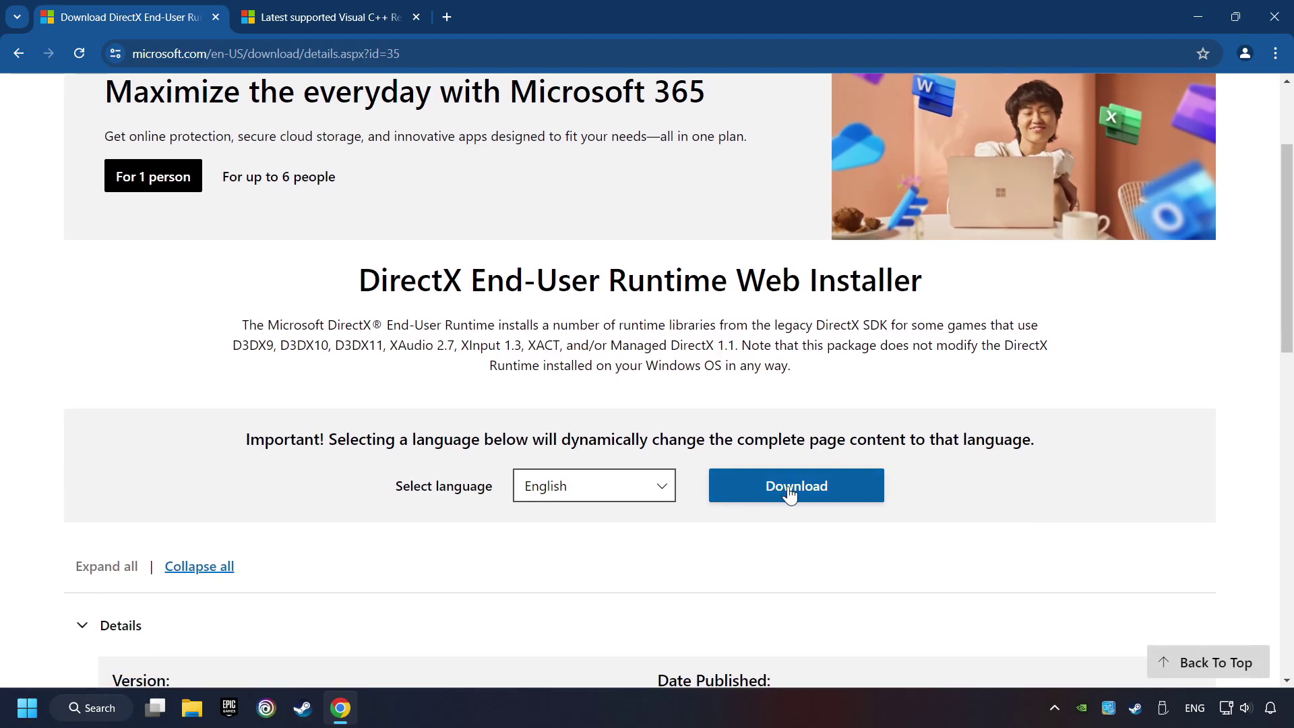
left_click(806, 492)
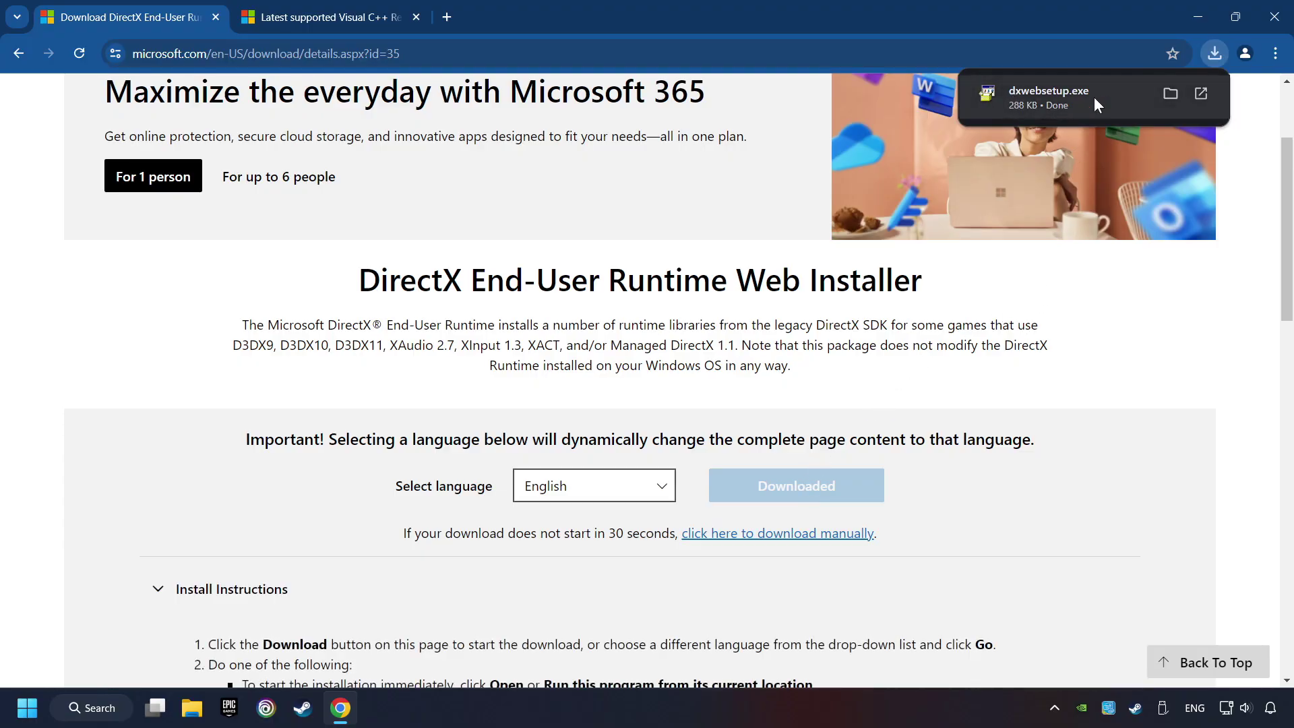
left_click(1104, 96)
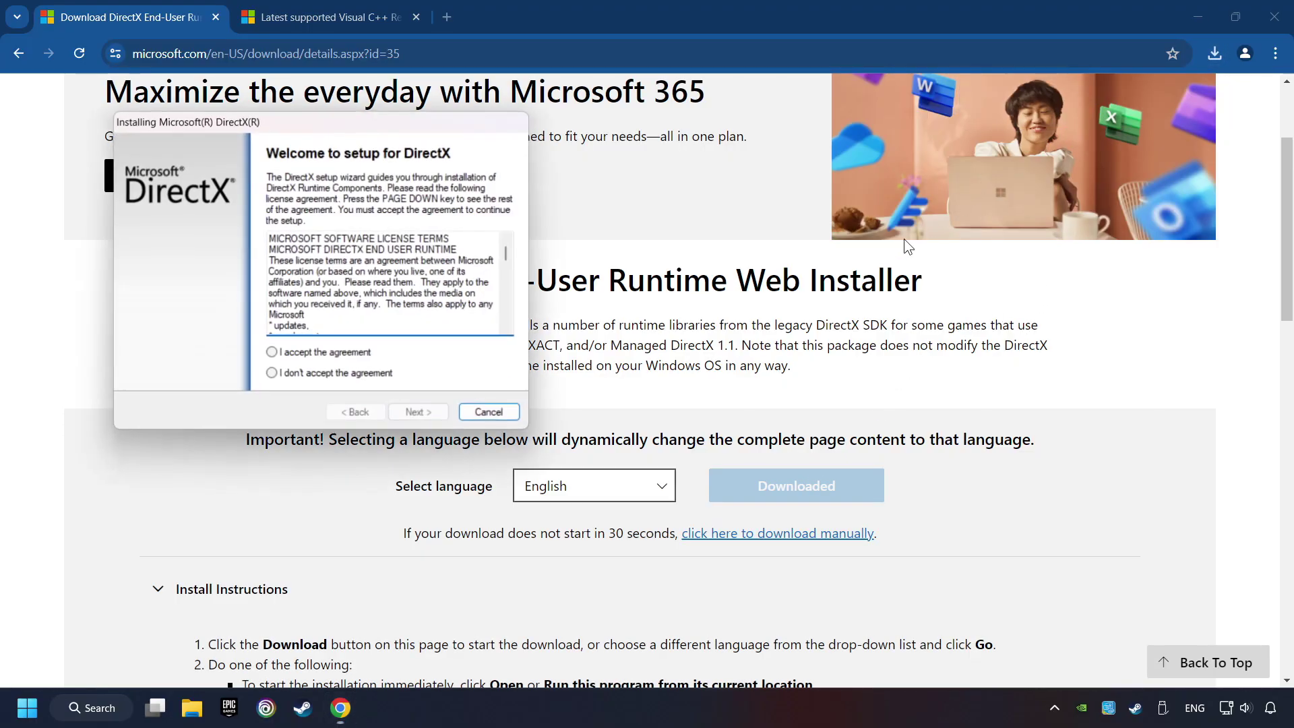
- Accept the DirectX license, skip the Bing Bar, and finish once setup reports DirectX is current
left_click_drag(428, 124, 748, 217)
left_click_drag(829, 347, 663, 456)
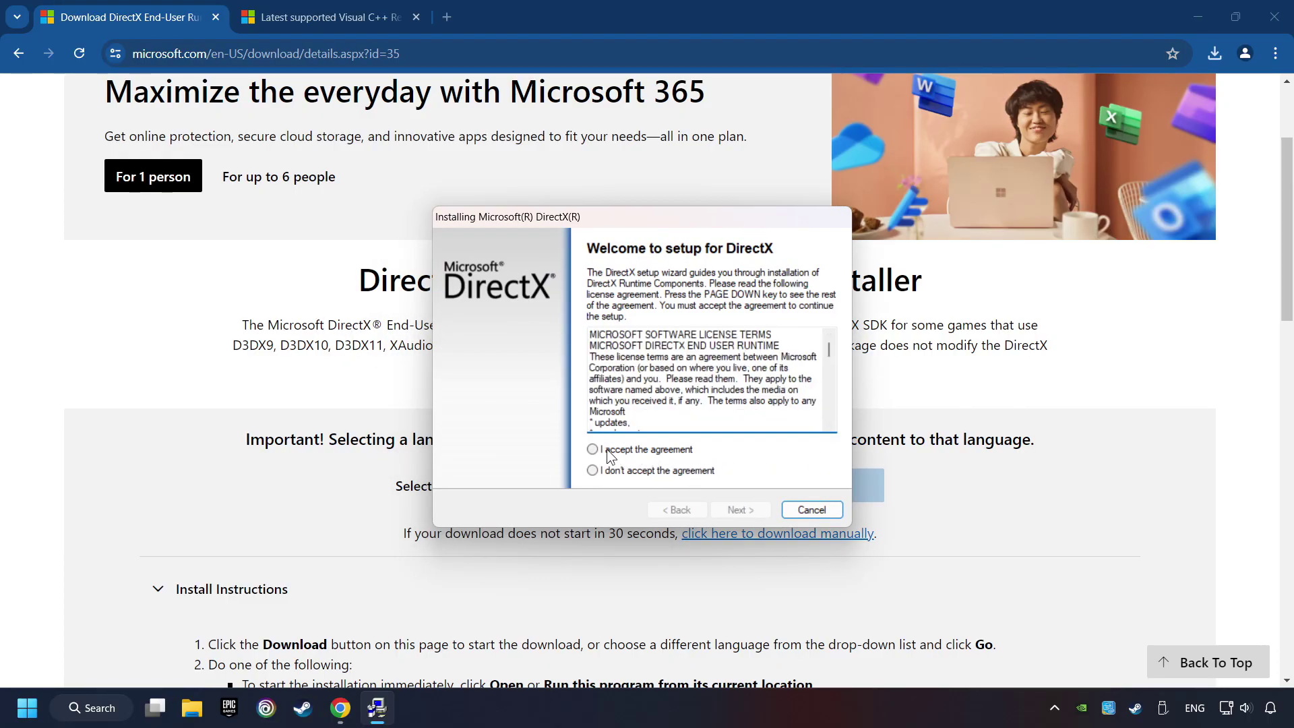
left_click(670, 451)
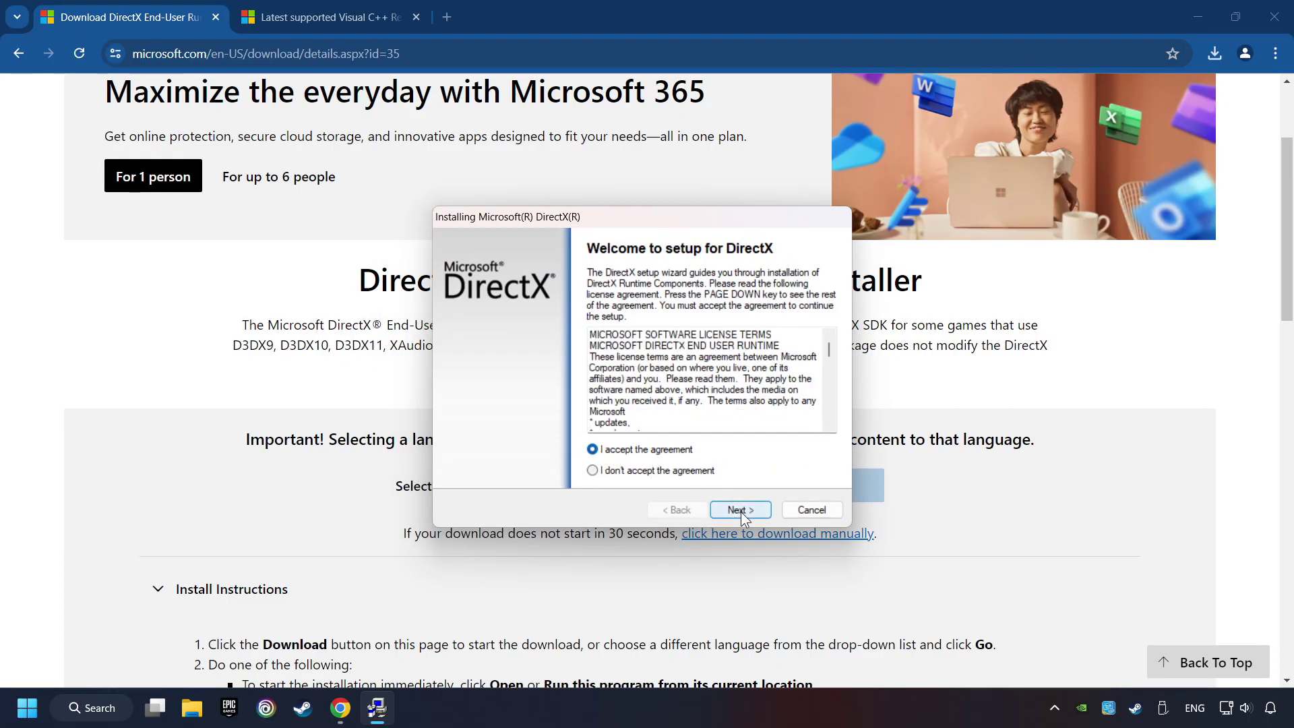
left_click(741, 511)
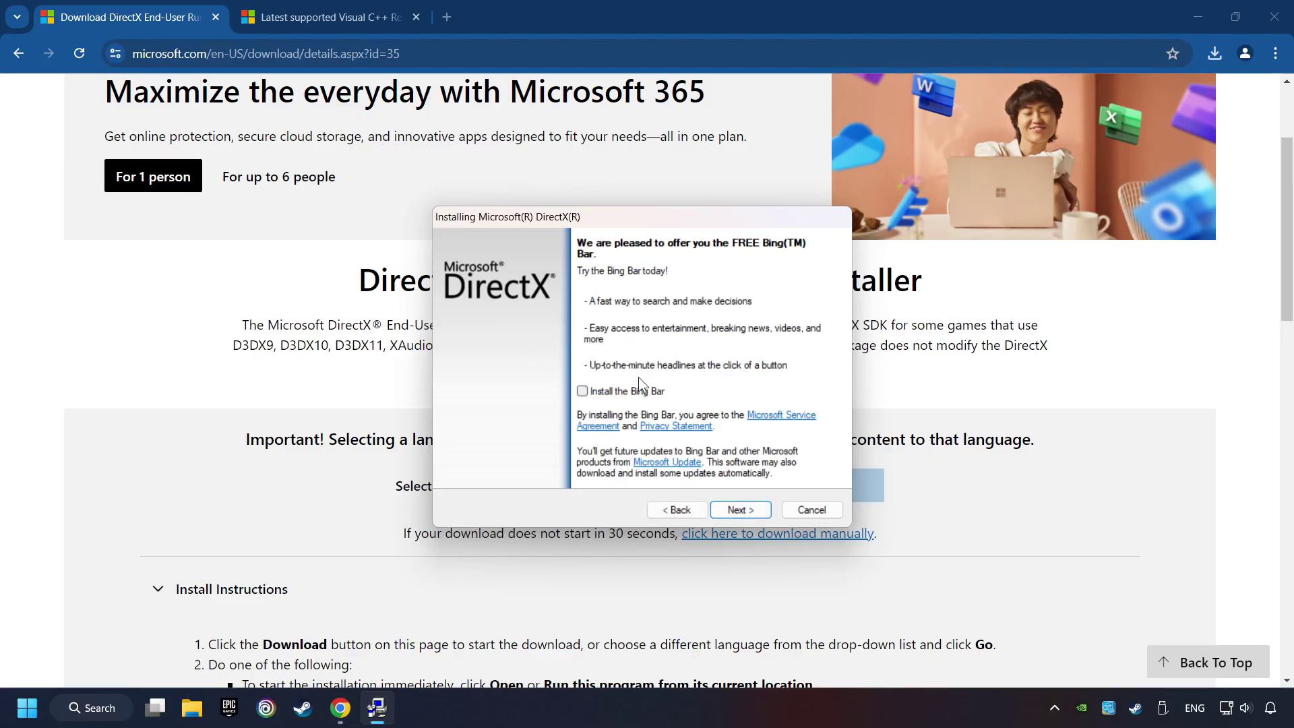
left_click(746, 511)
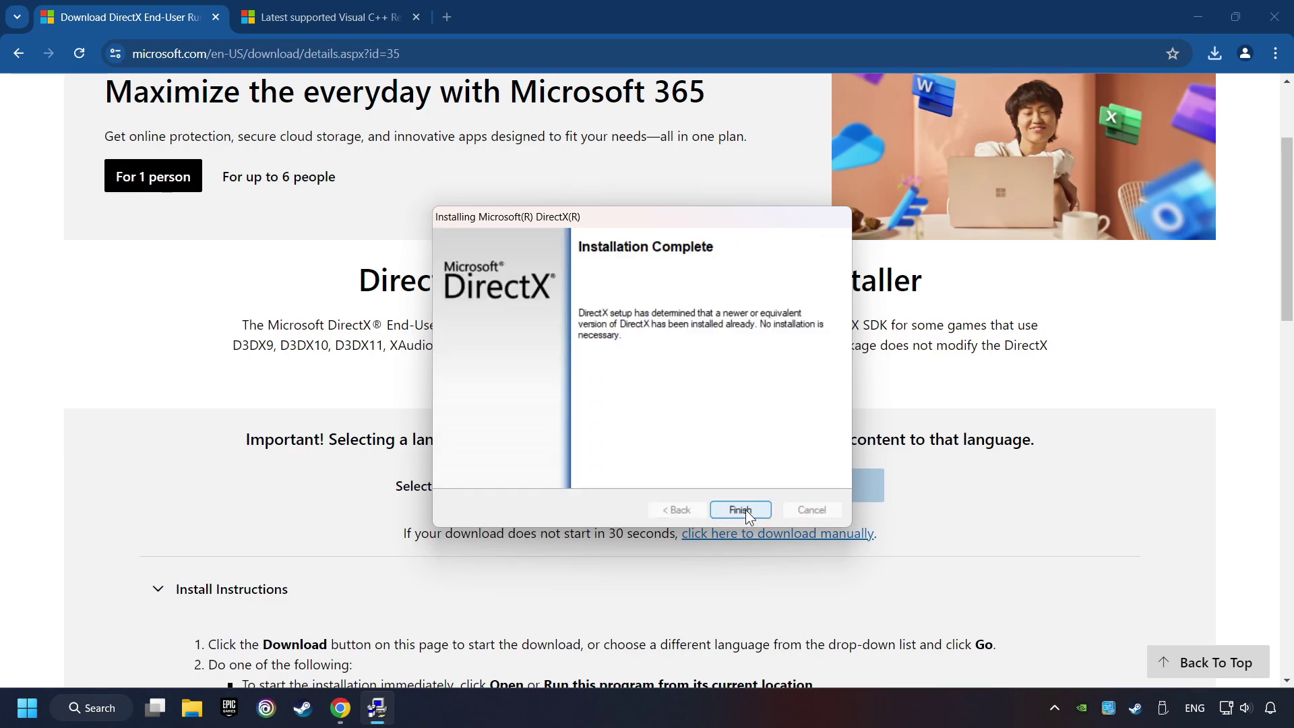
left_click(749, 508)
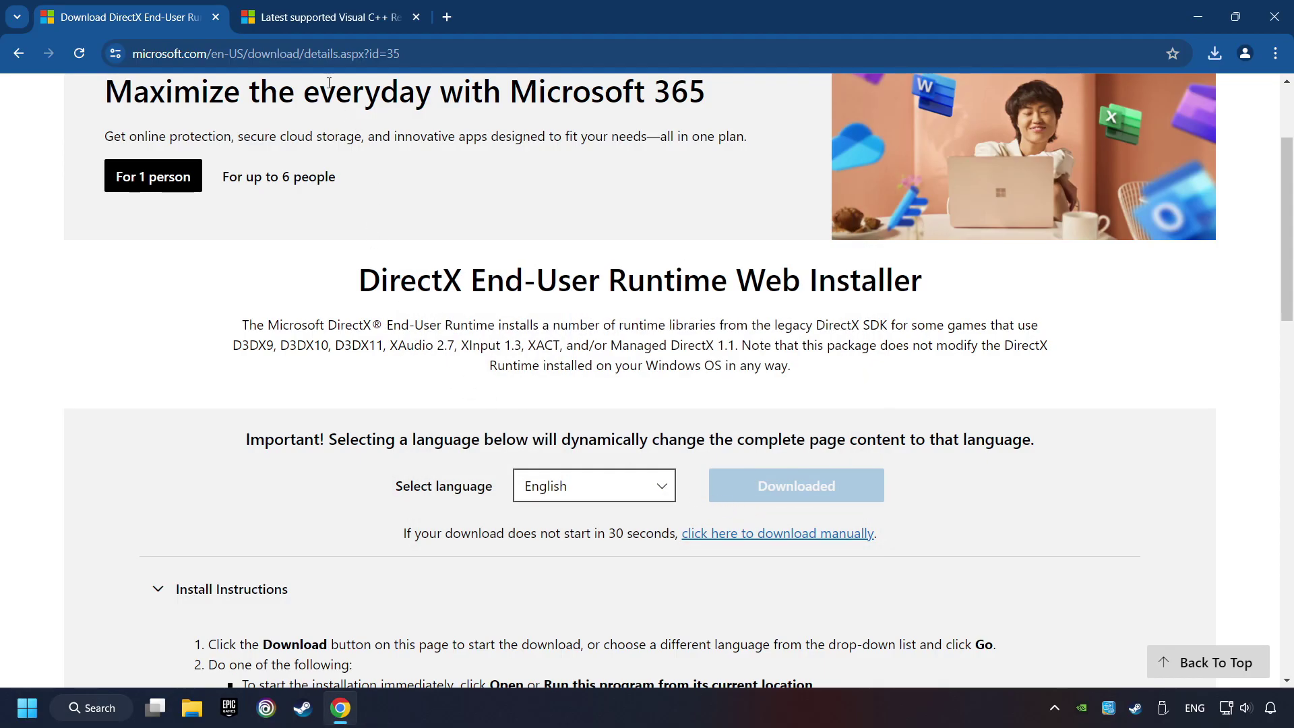
- Download the ARM64 and x64 Visual C++ Redistributable installers from the downloads page
left_click(311, 17)
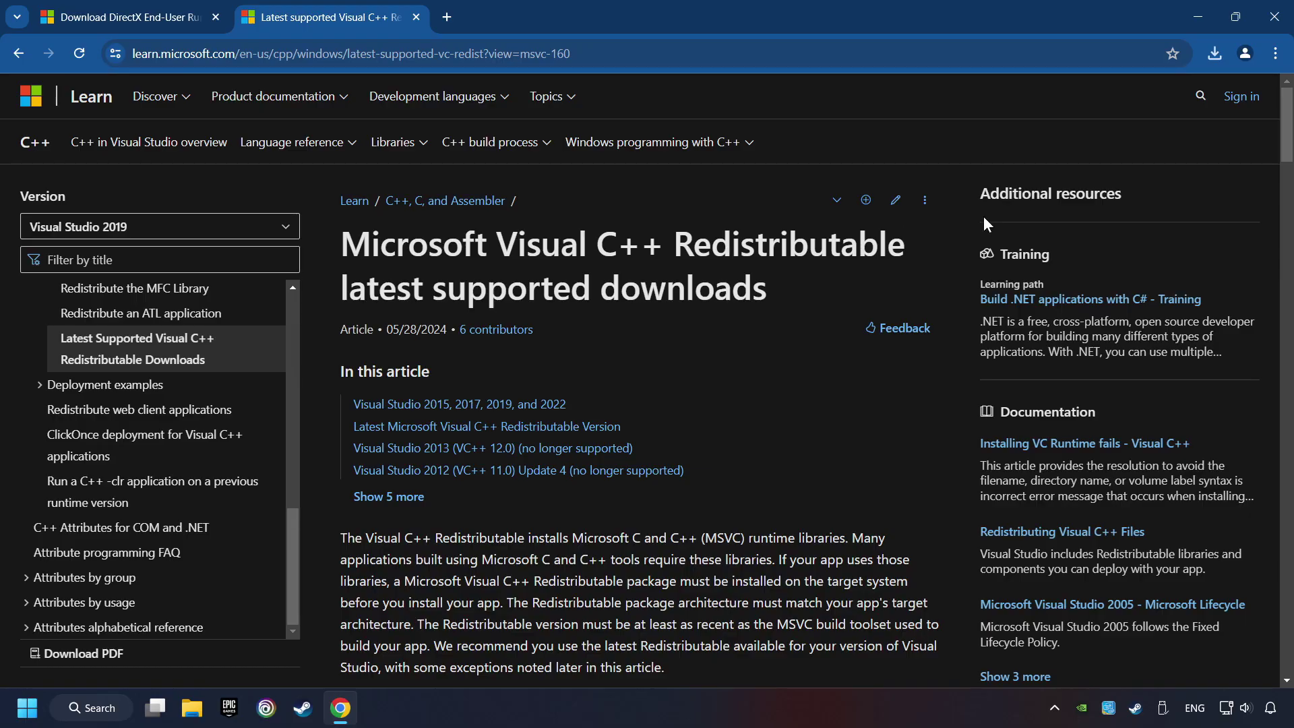
scroll(1264, 139, "down", 15)
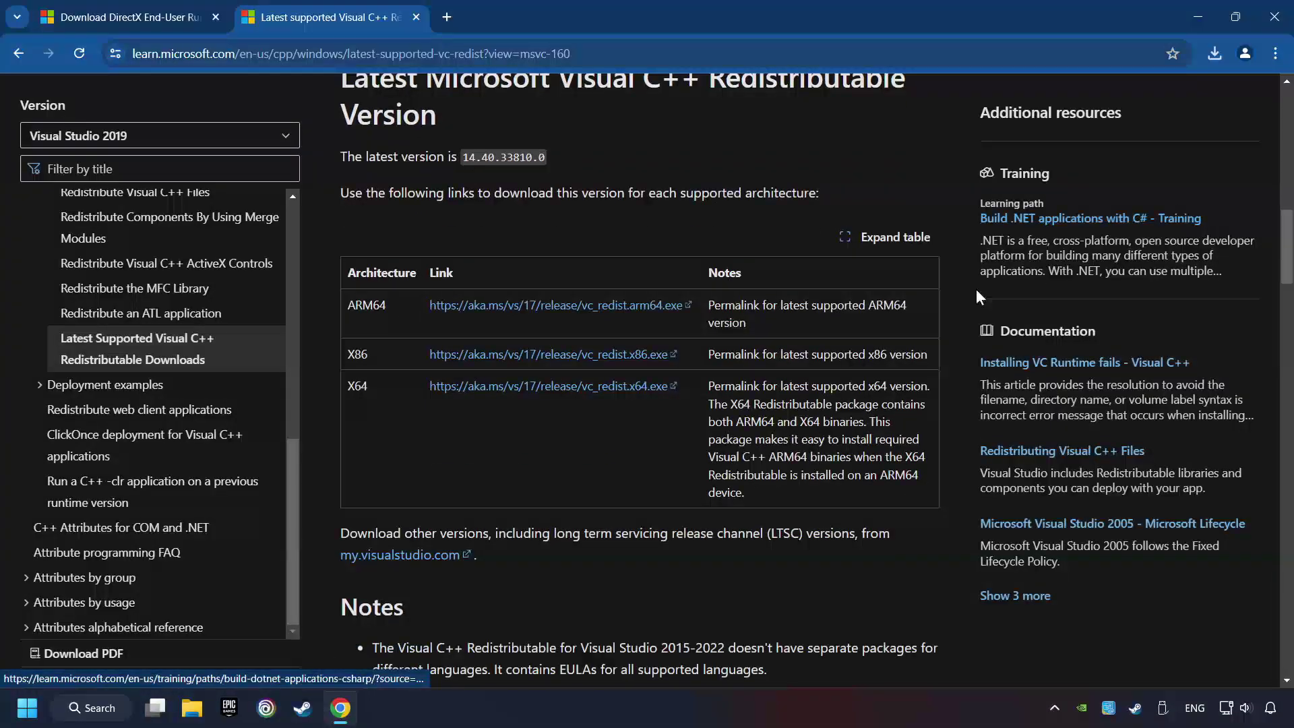
left_click(516, 309)
left_click(523, 385)
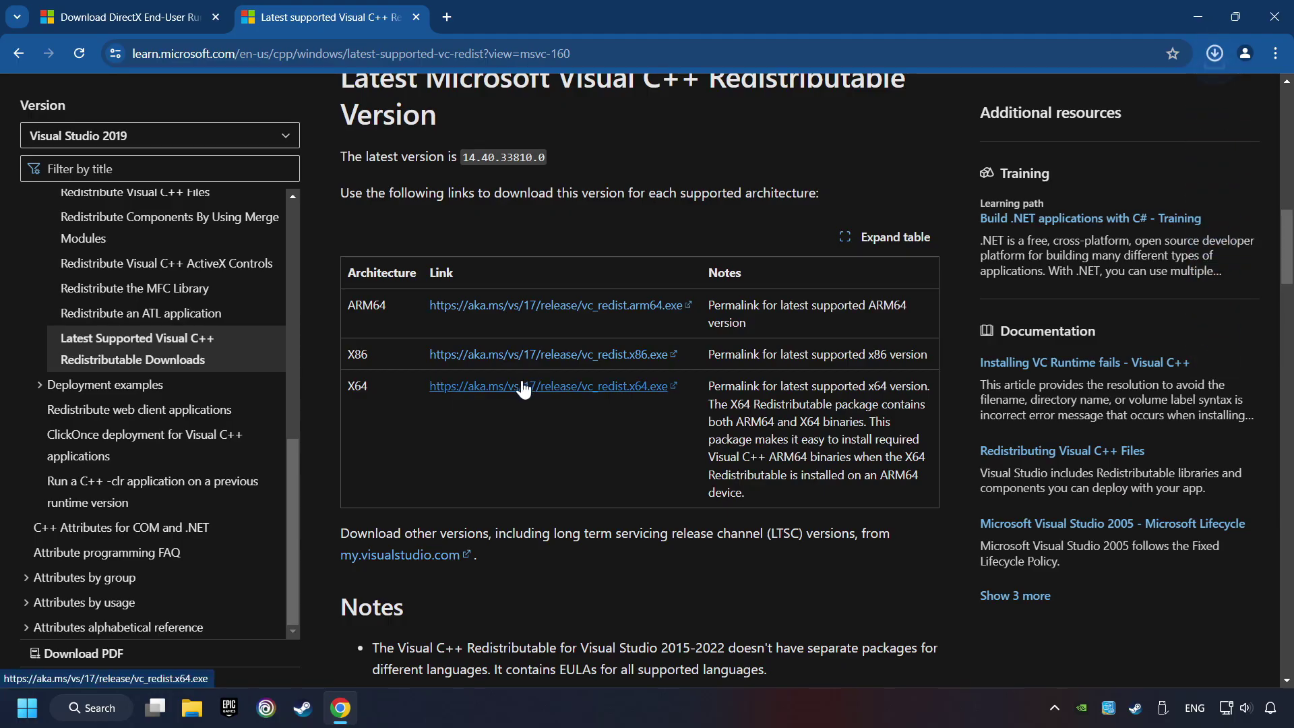
- Run the ARM64 VC_redist installer, agree to the terms, install, and close it after it fails
left_click(1216, 59)
left_click(1081, 211)
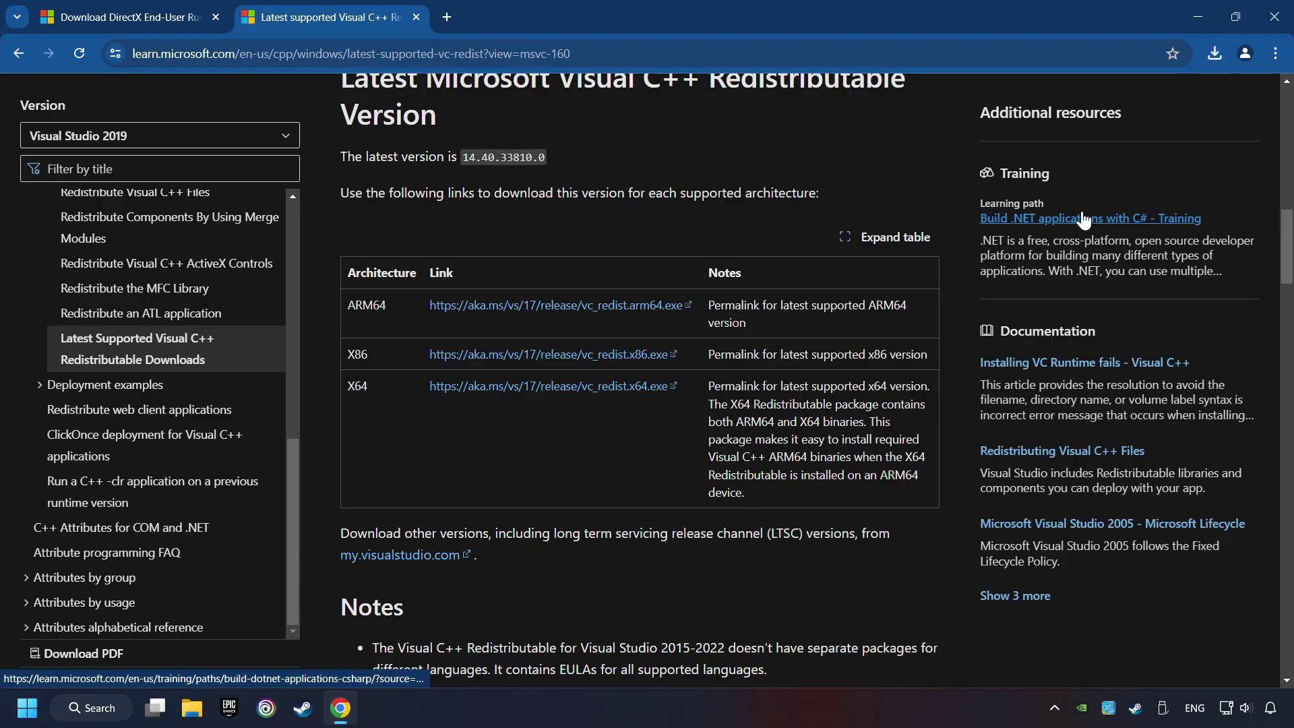
scroll(823, 356, "down", 5)
scroll(823, 355, "down", 10)
left_click(472, 422)
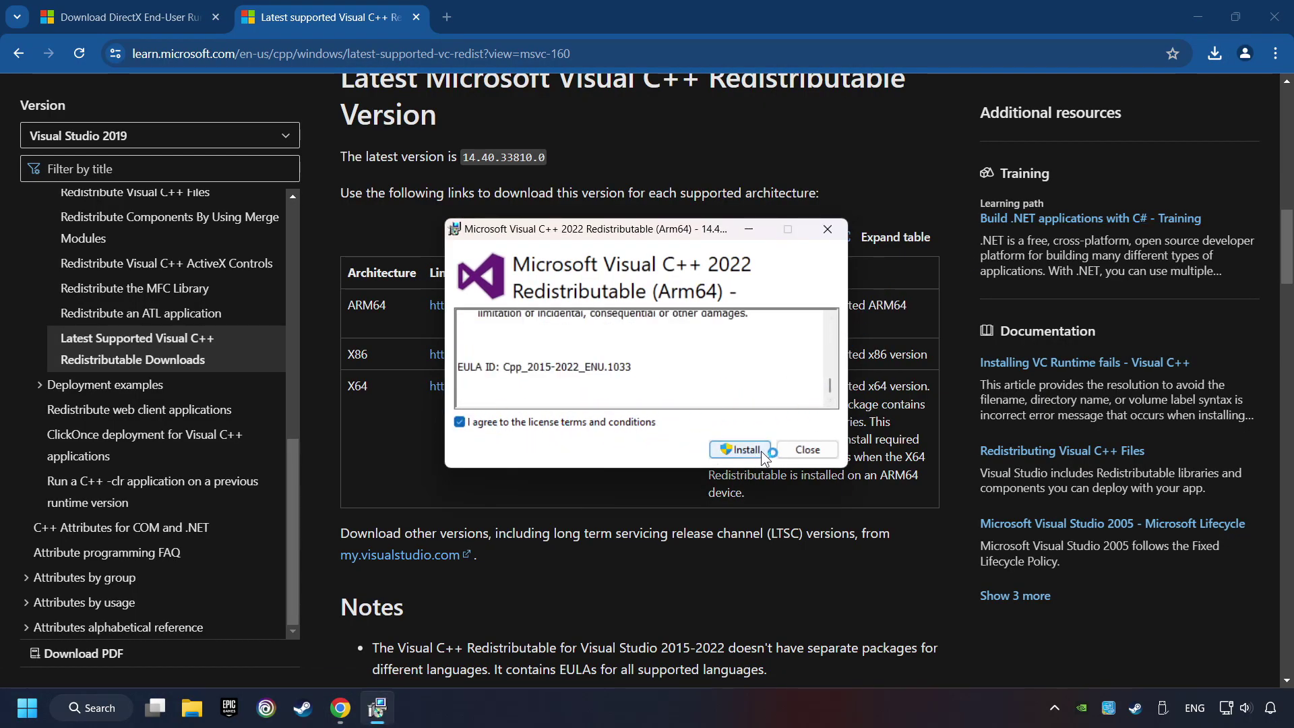
left_click(758, 450)
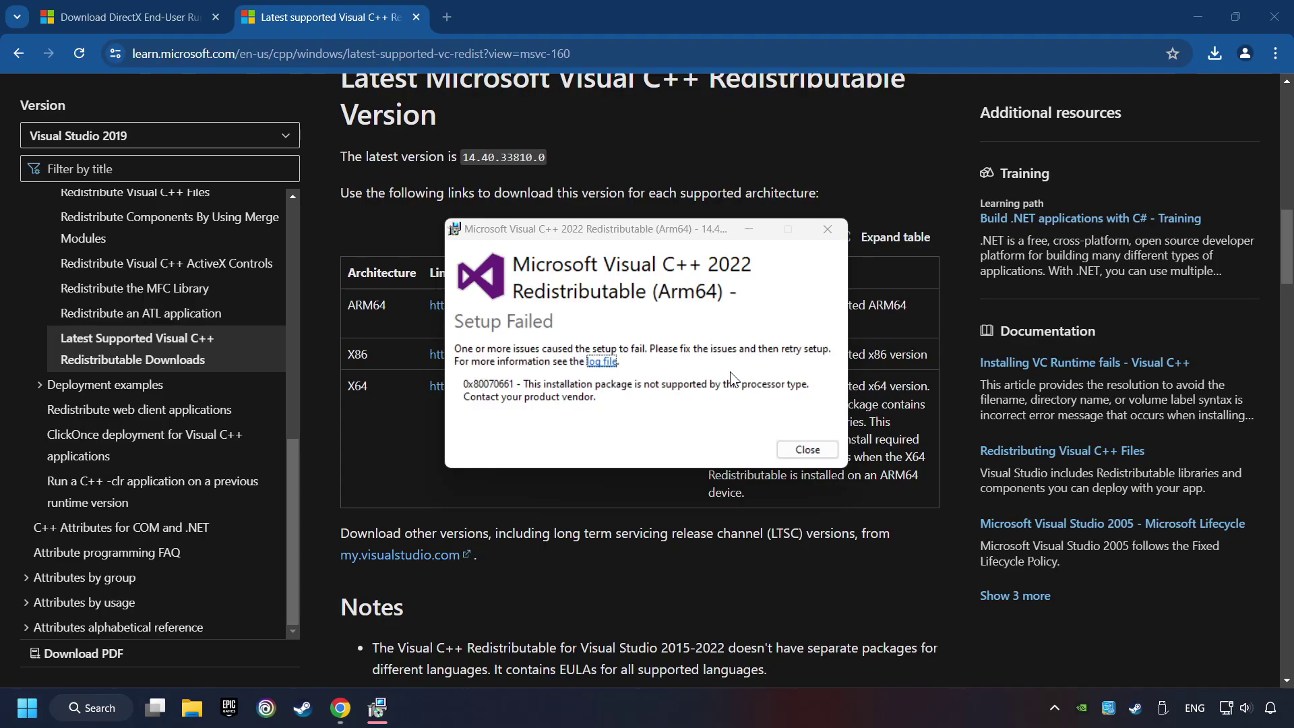
left_click(806, 448)
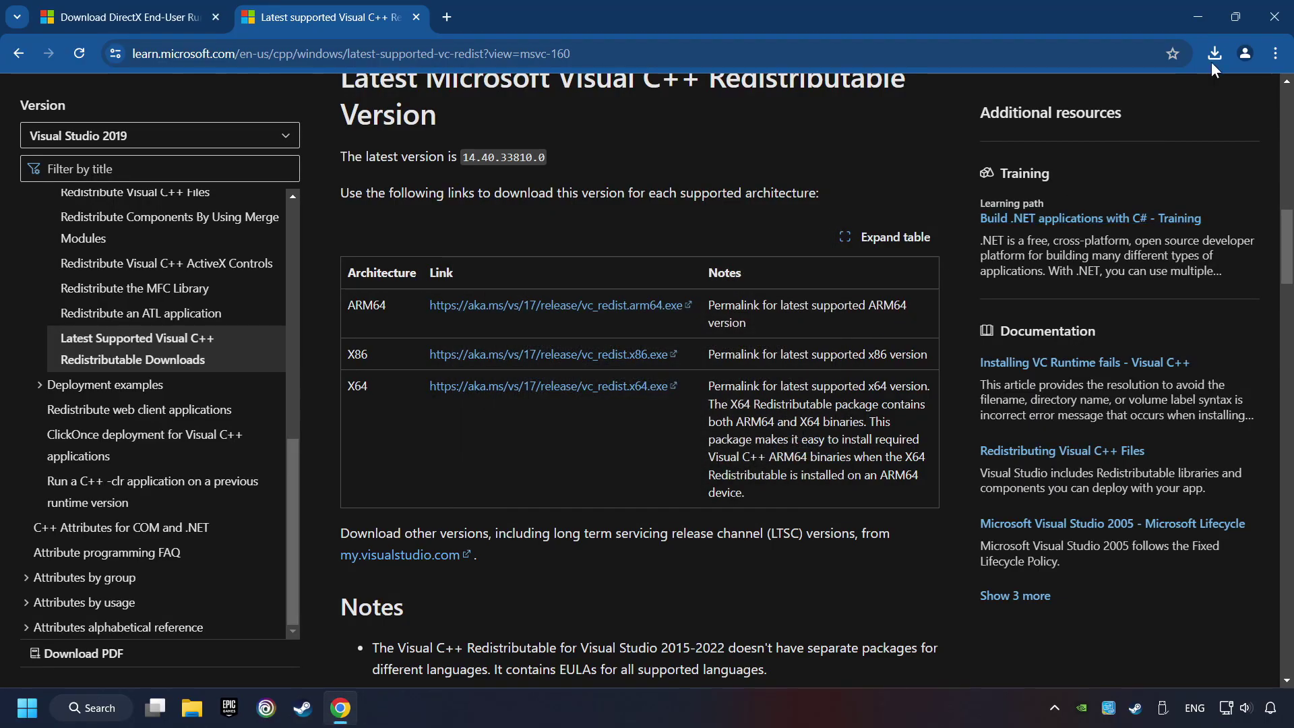
- Install the x86 Visual C++ redistributable successfully, then launch the x64 installer
left_click(1215, 53)
left_click(1081, 168)
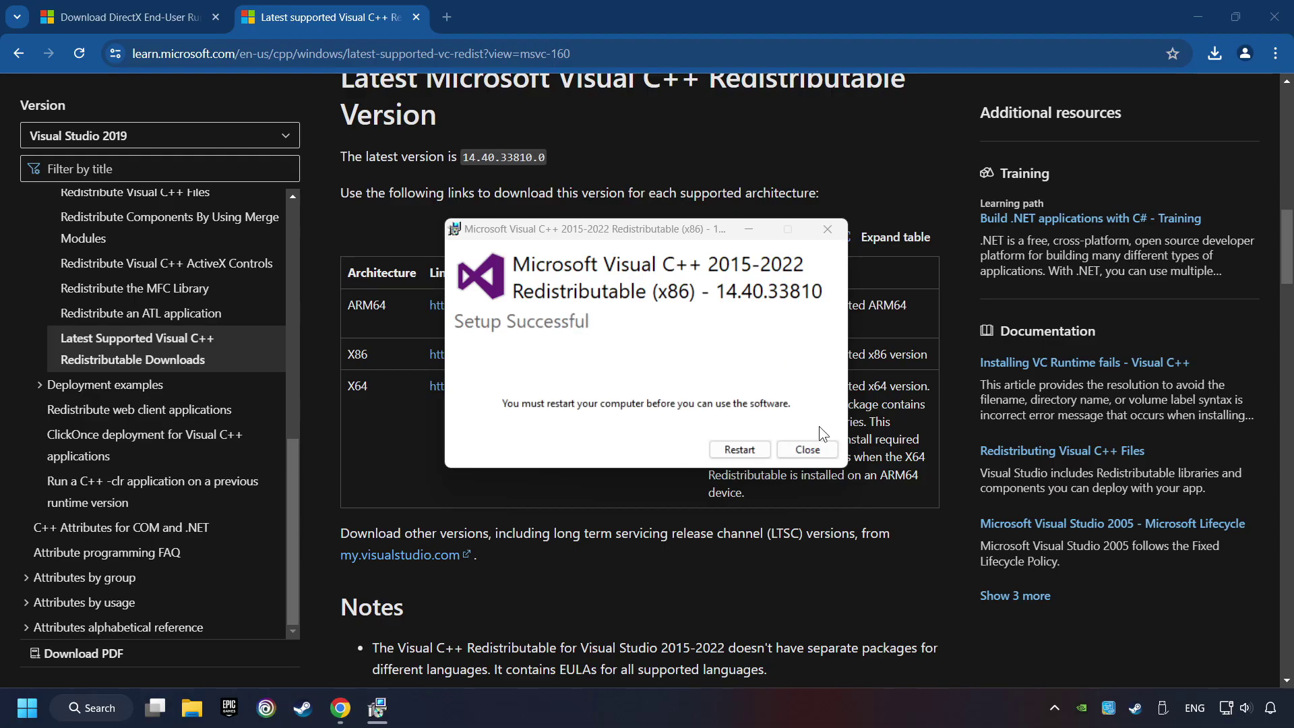
left_click(808, 450)
left_click(1212, 54)
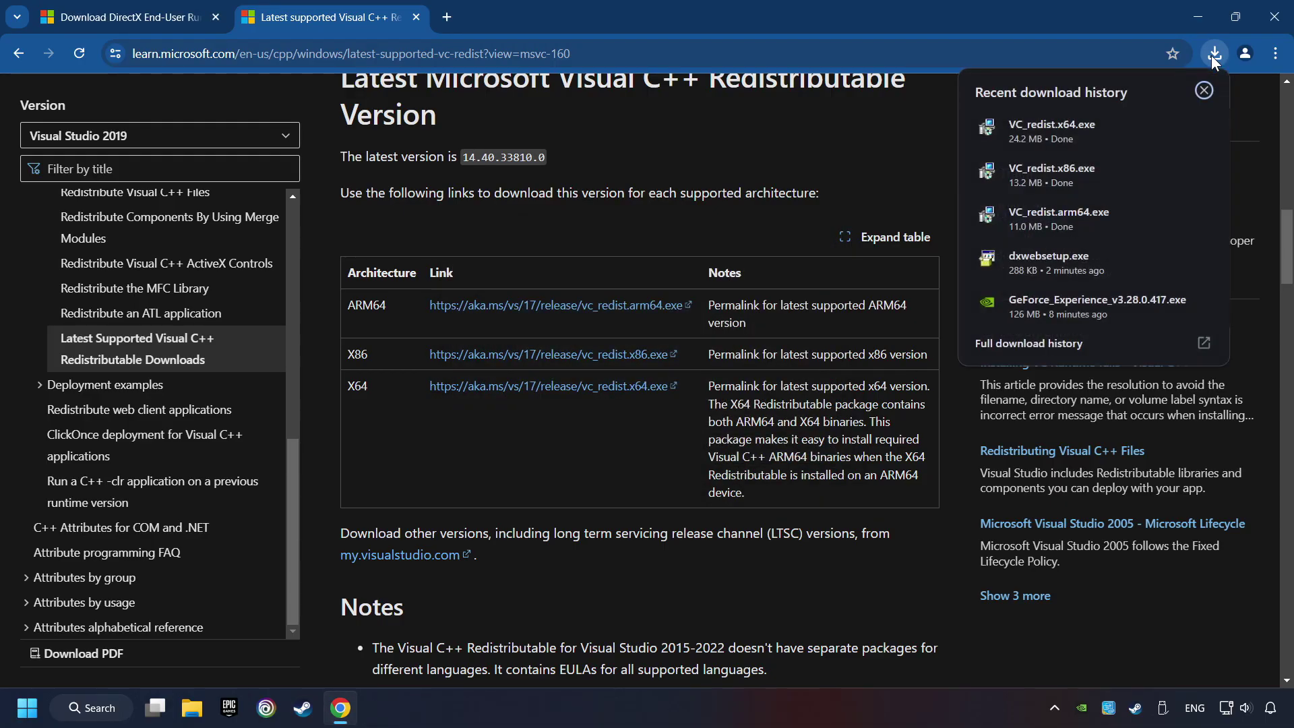
left_click(1105, 123)
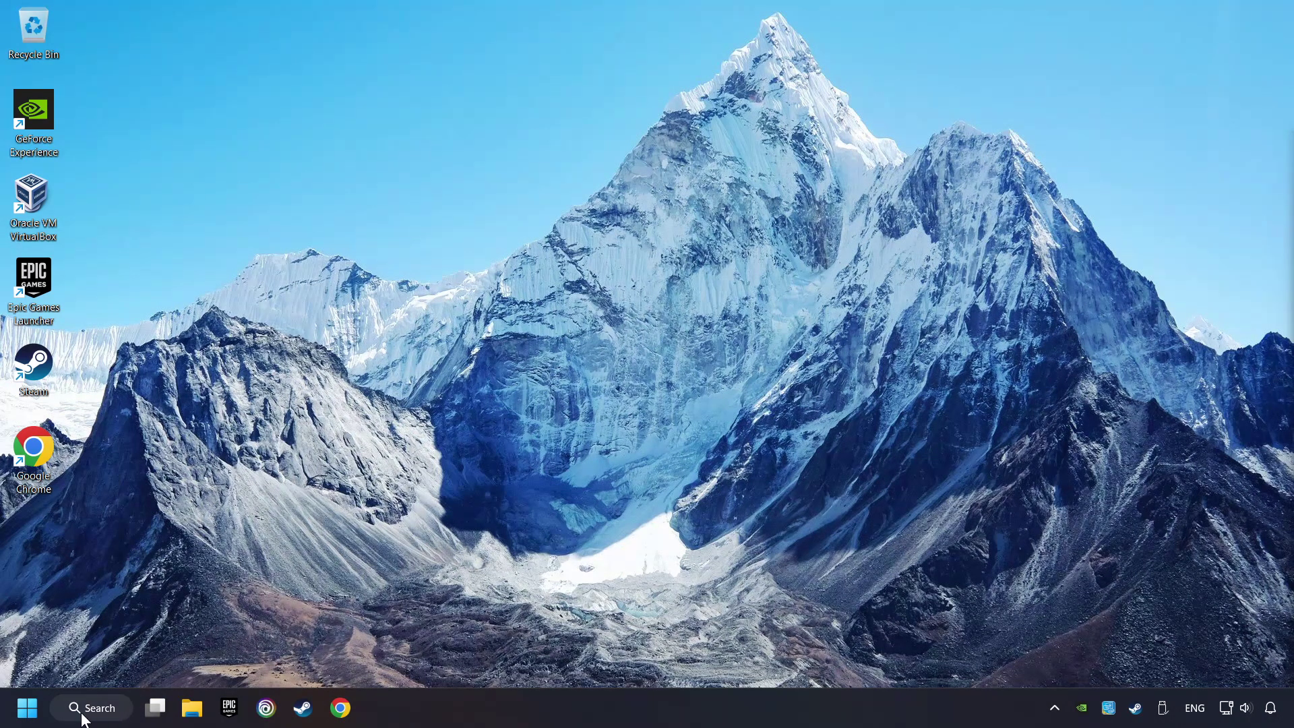
- Search 'updates', run a Windows Update check showing the PC is up to date, then close Settings
left_click(108, 713)
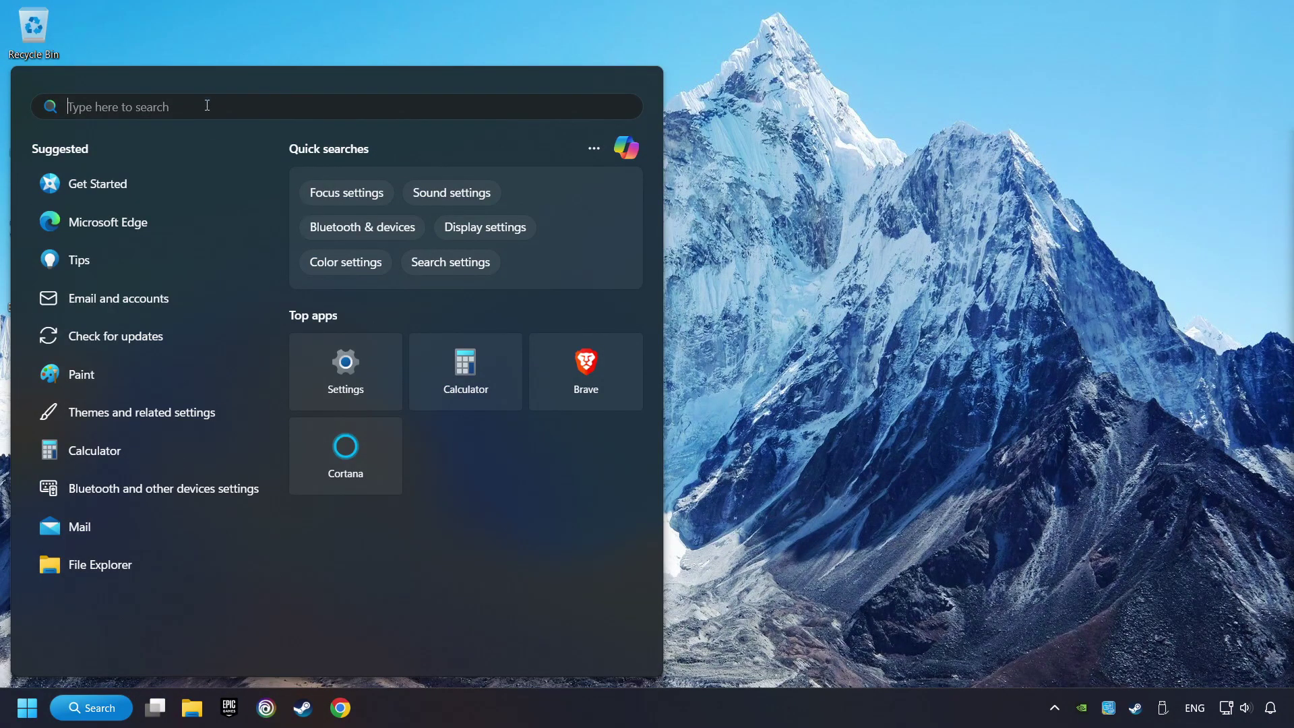
type("updates")
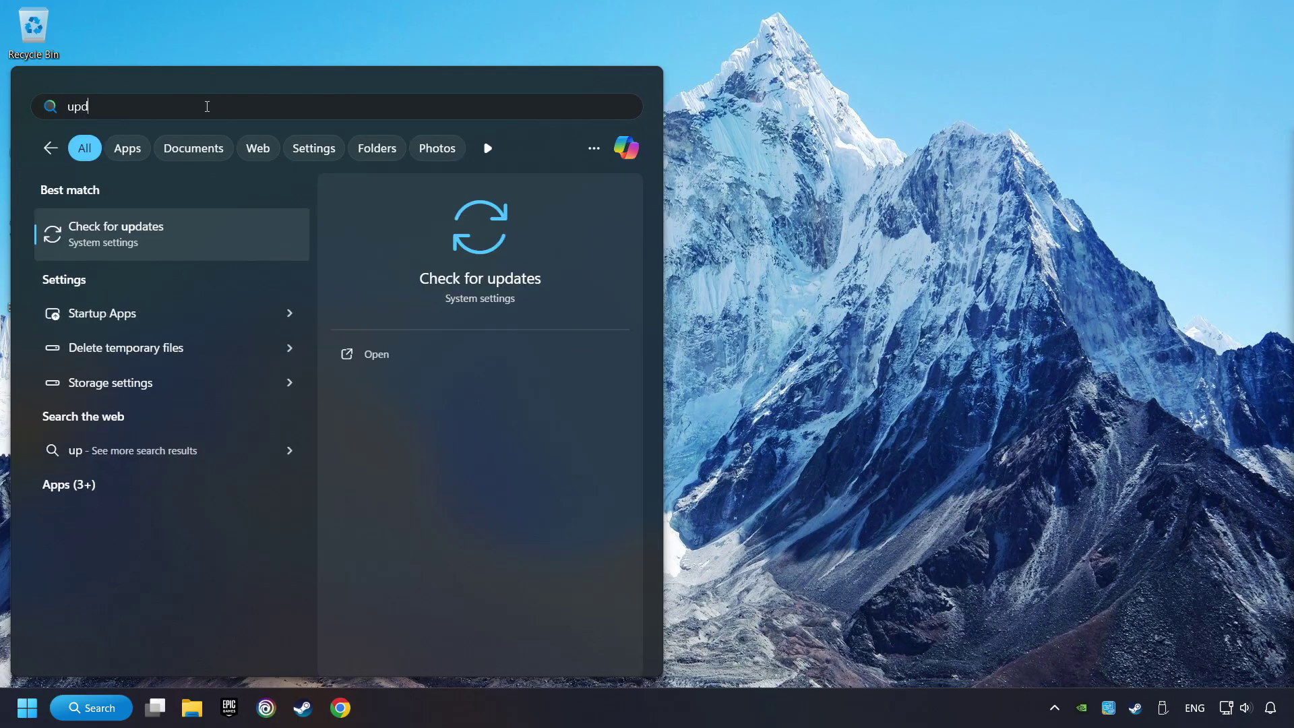
left_click(244, 236)
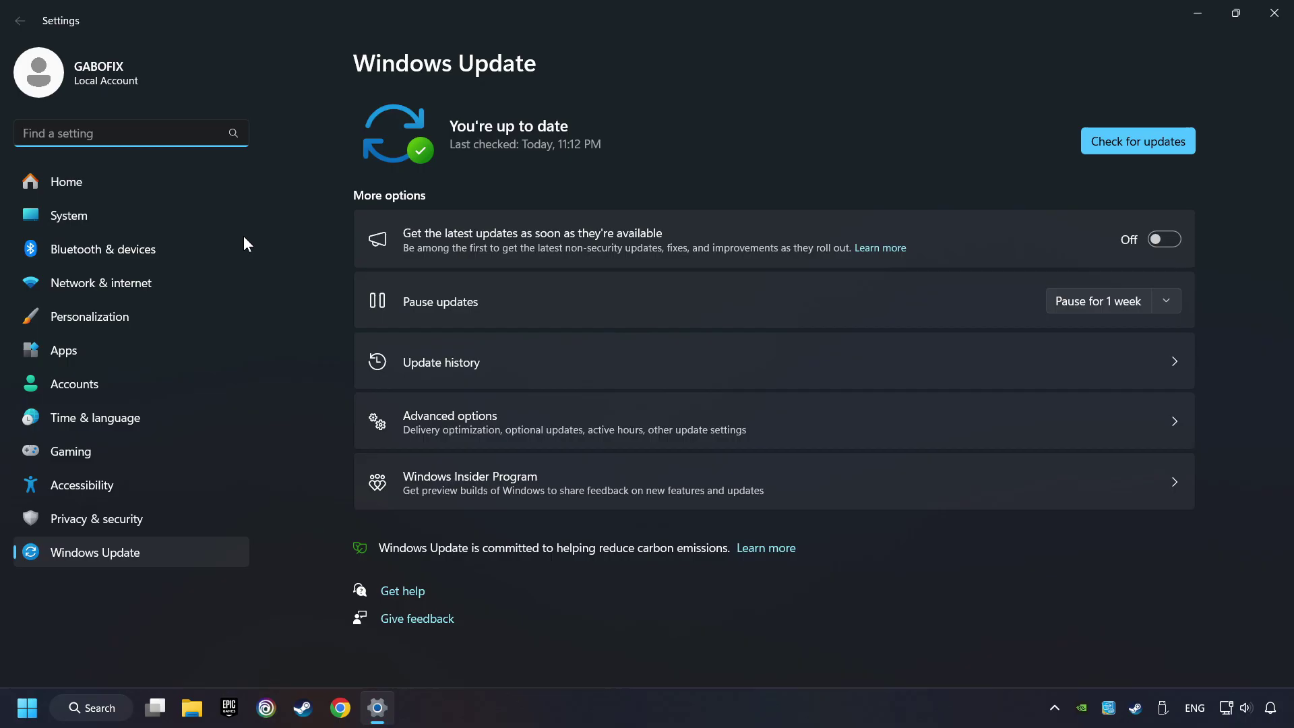
left_click(1148, 141)
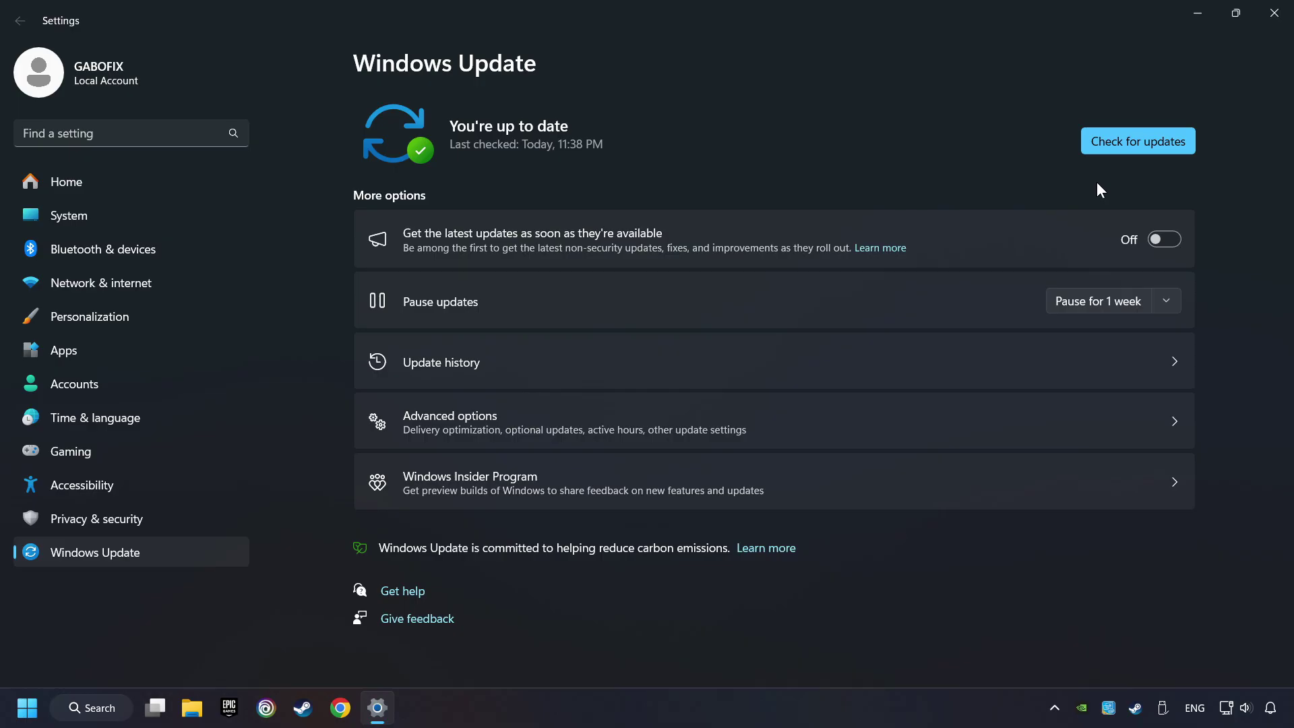
left_click(1273, 15)
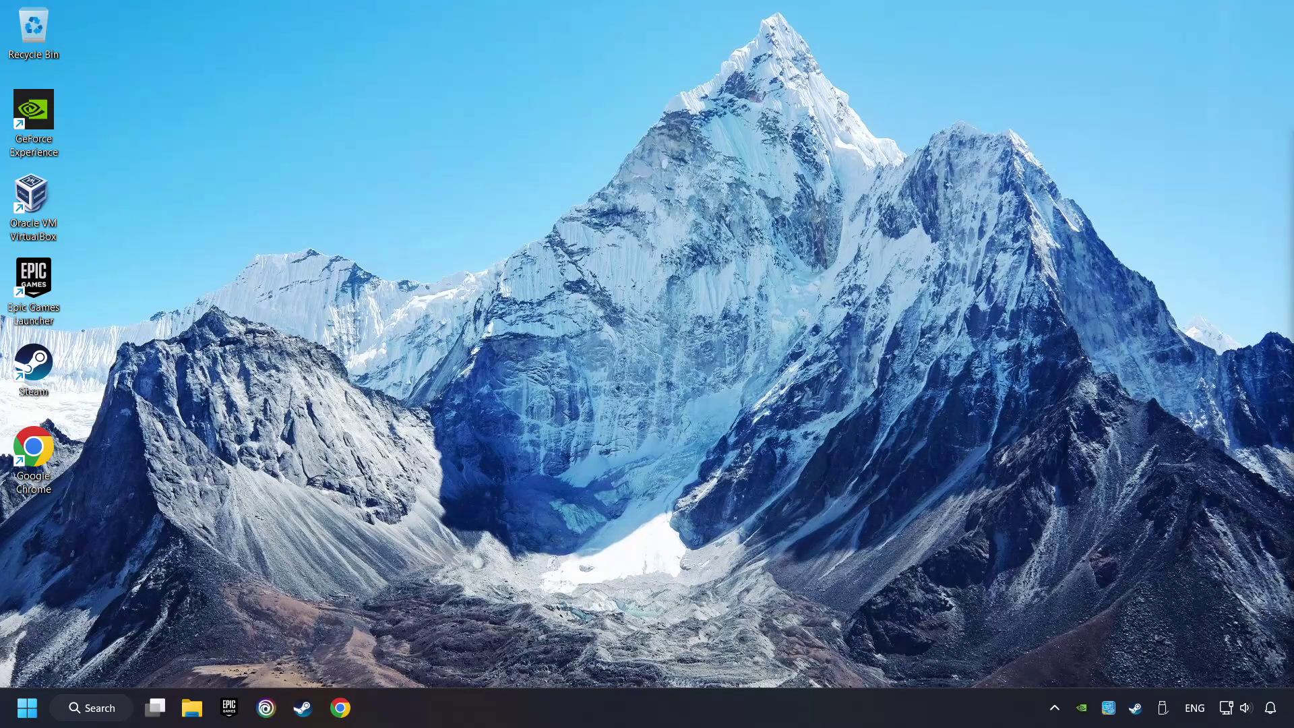
- Disable EpicGamesLauncher.exe under Task Manager's Startup apps, then close Task Manager
right_click(661, 709)
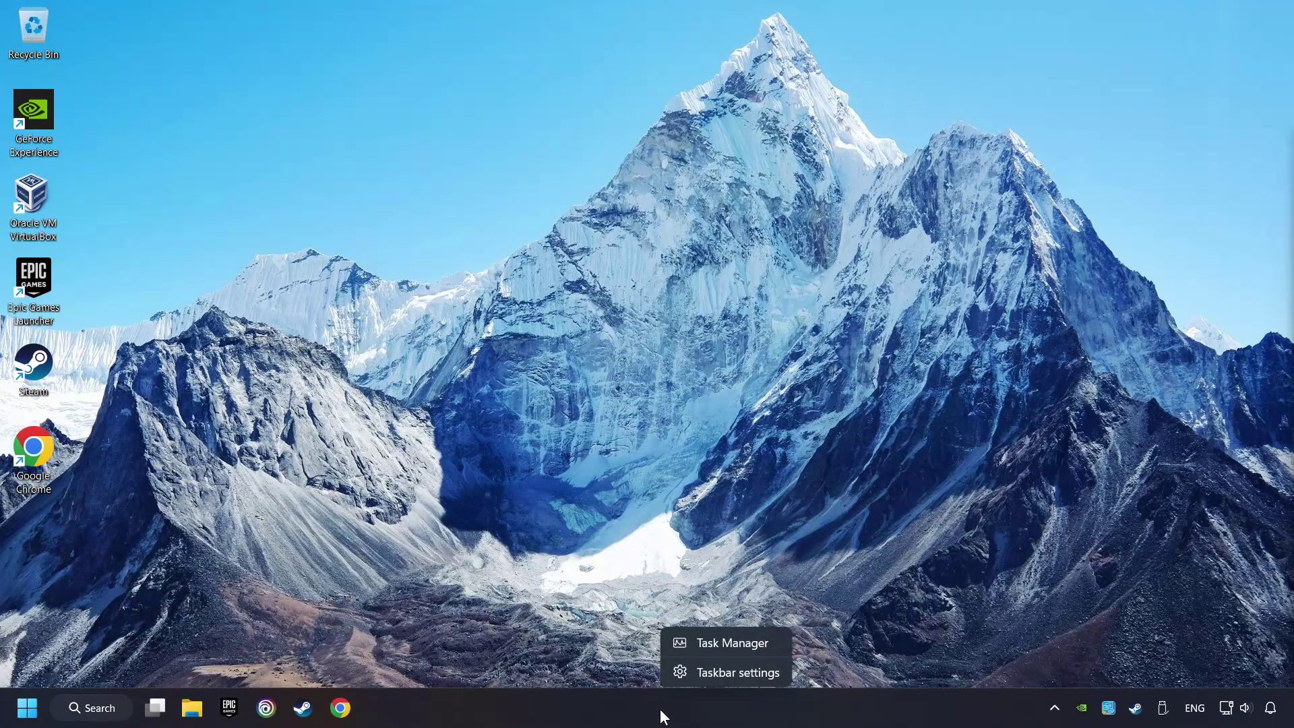
left_click(744, 641)
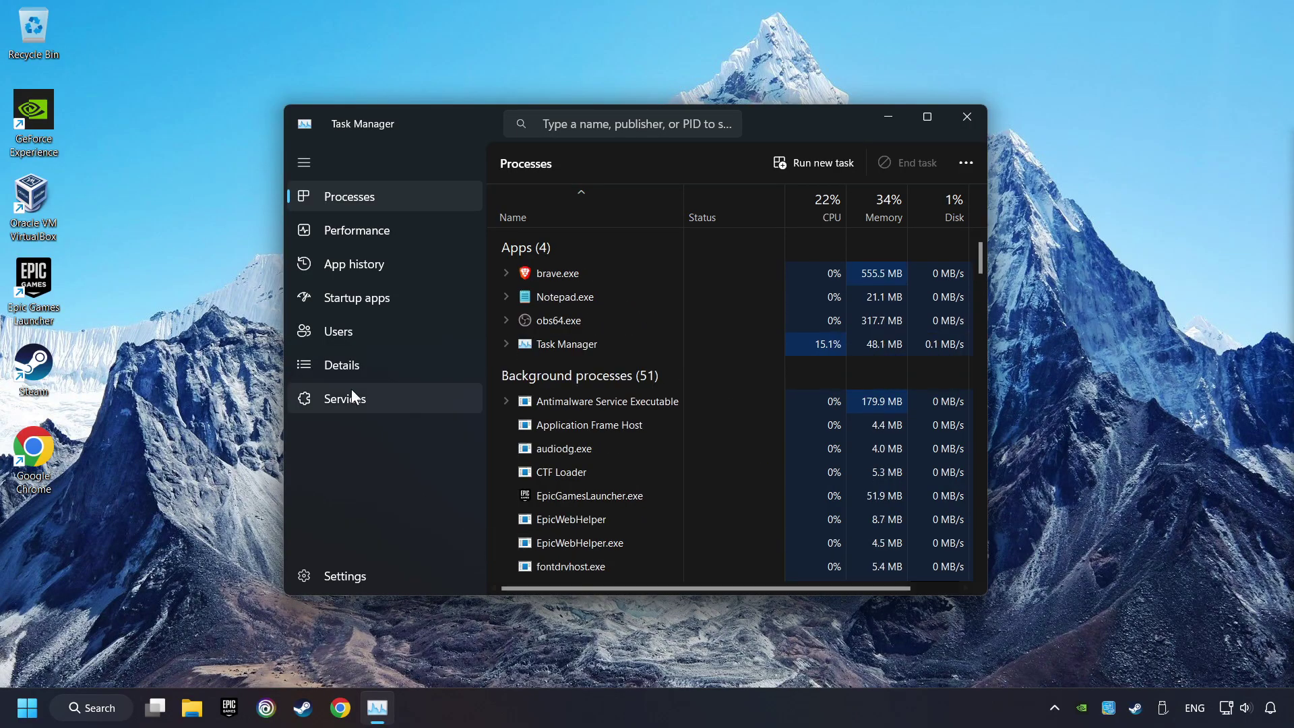
left_click(422, 301)
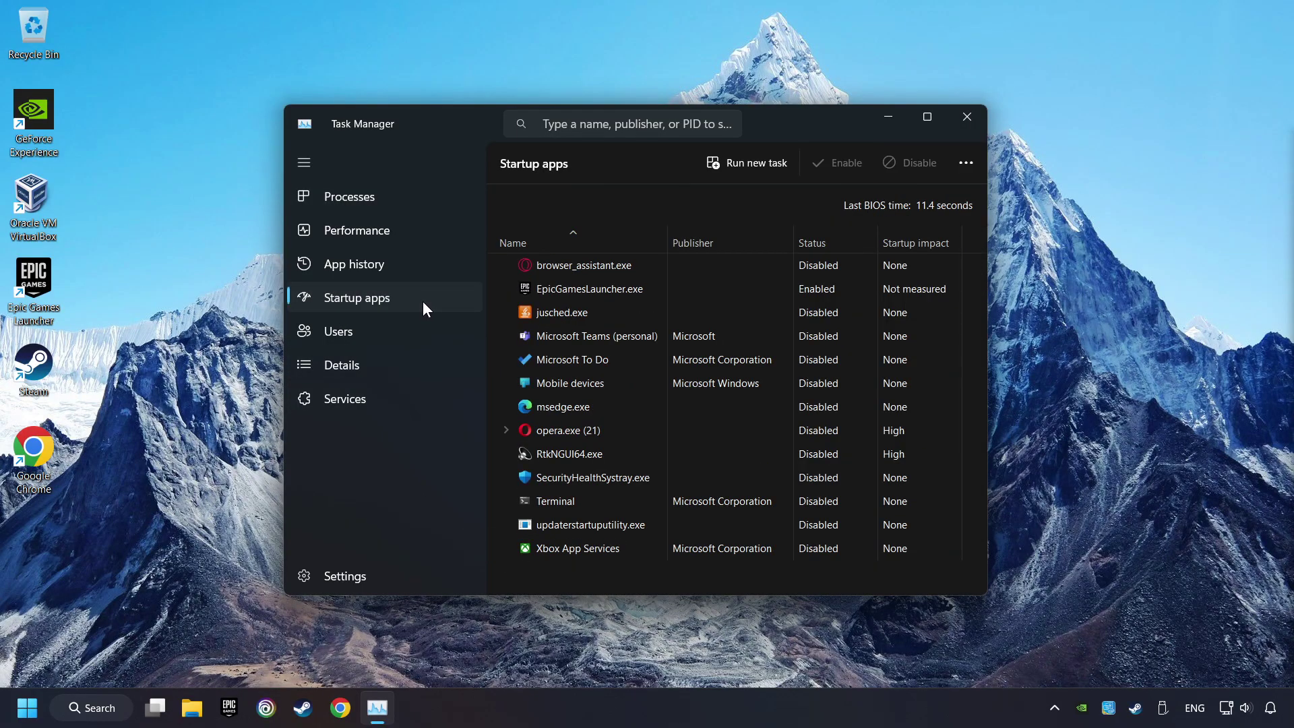
left_click(697, 290)
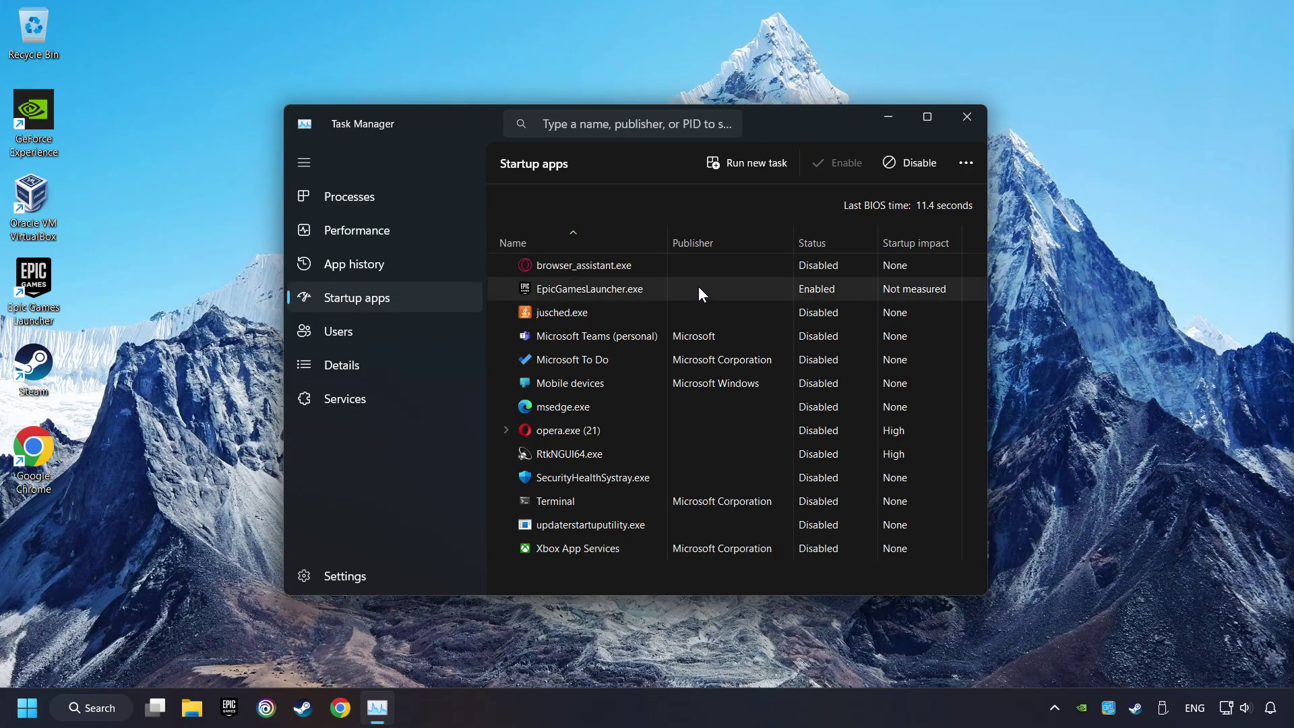
left_click(909, 164)
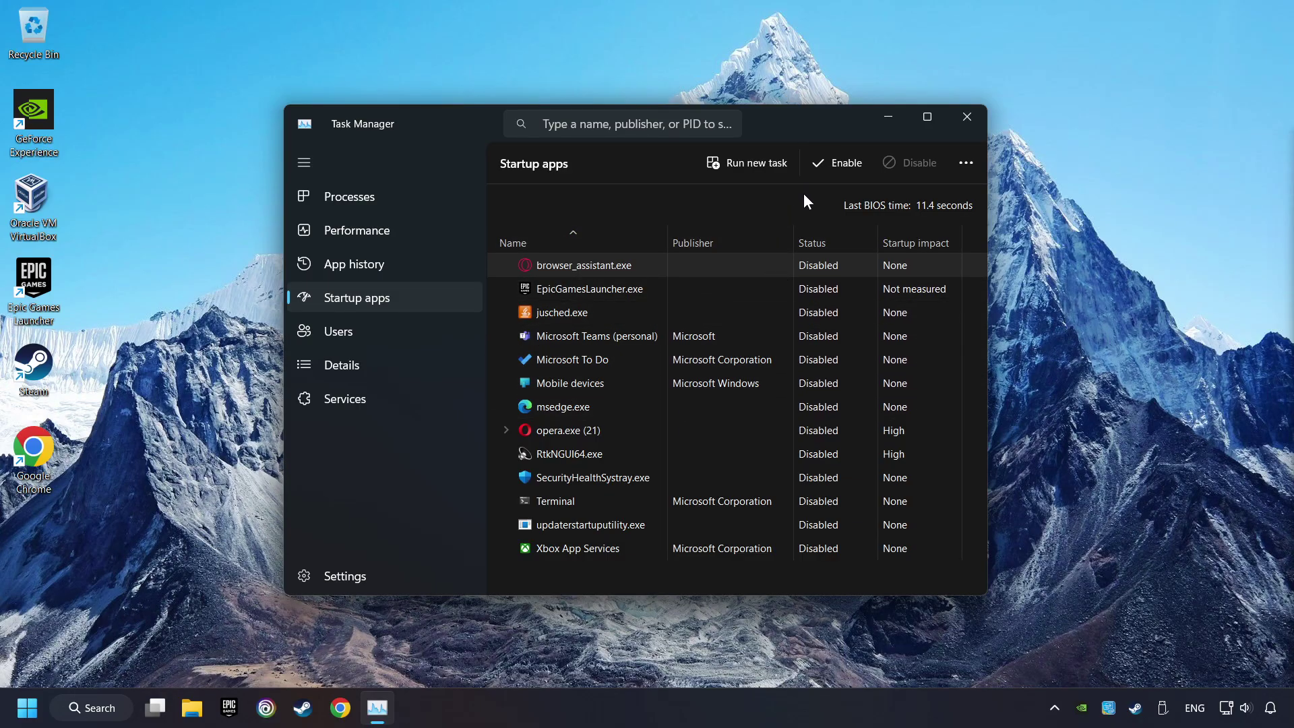
left_click(969, 118)
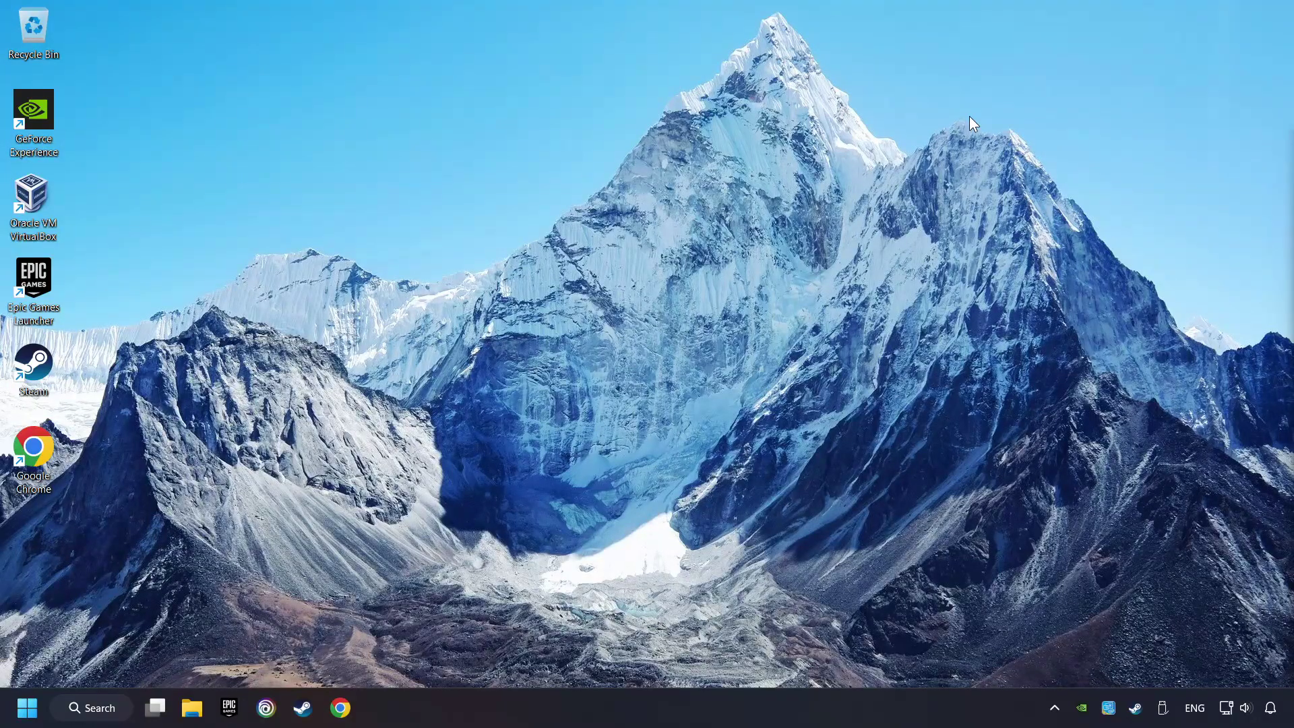
left_click(108, 707)
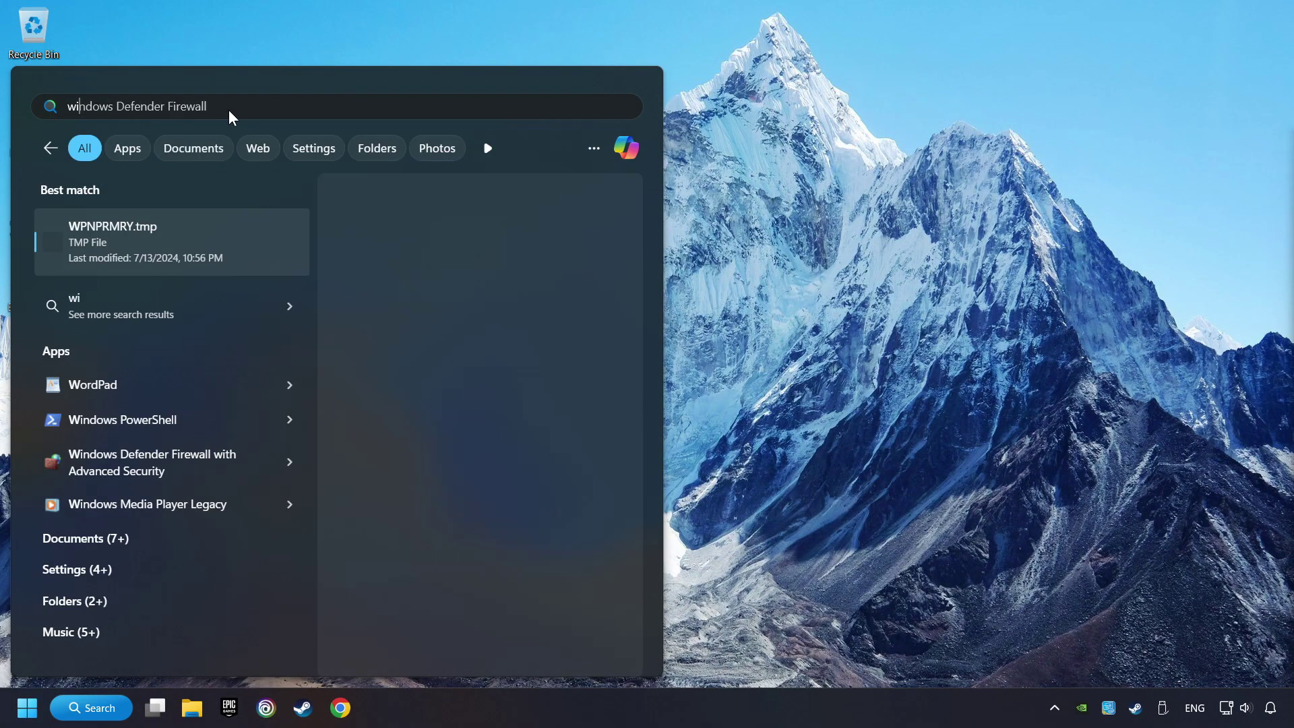
type("ndows secu")
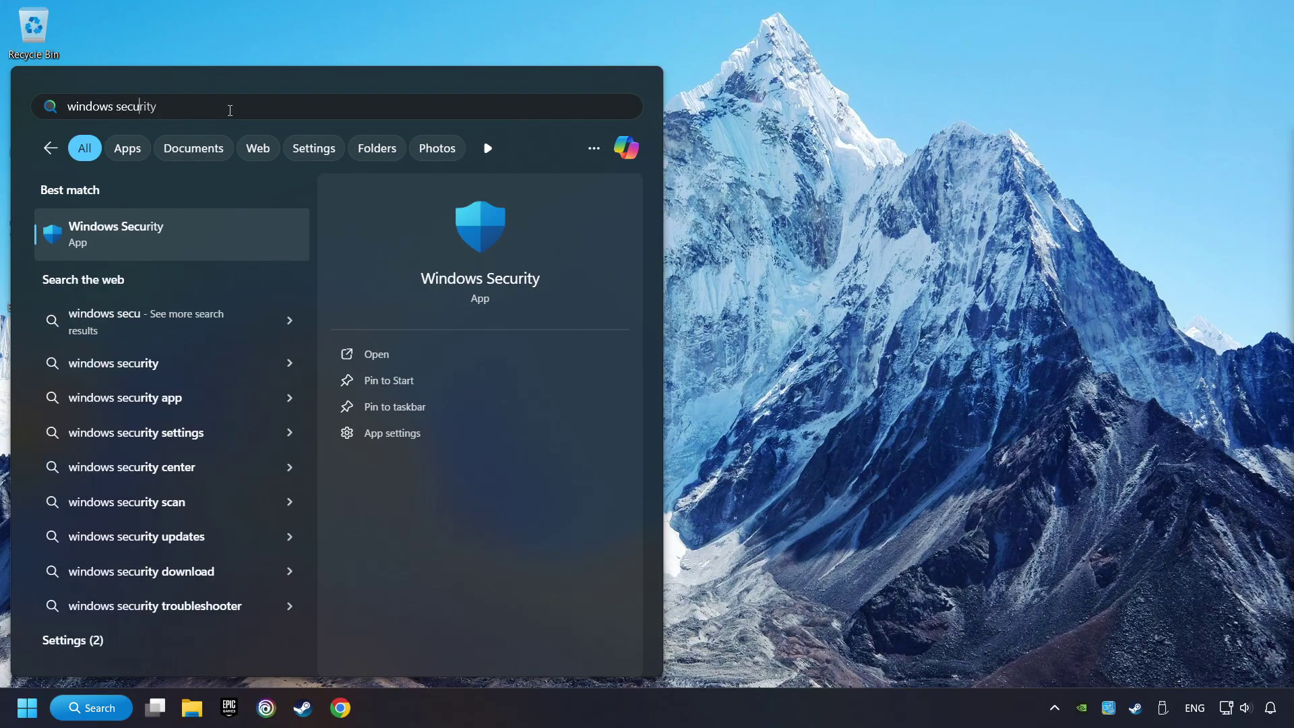
type("rity")
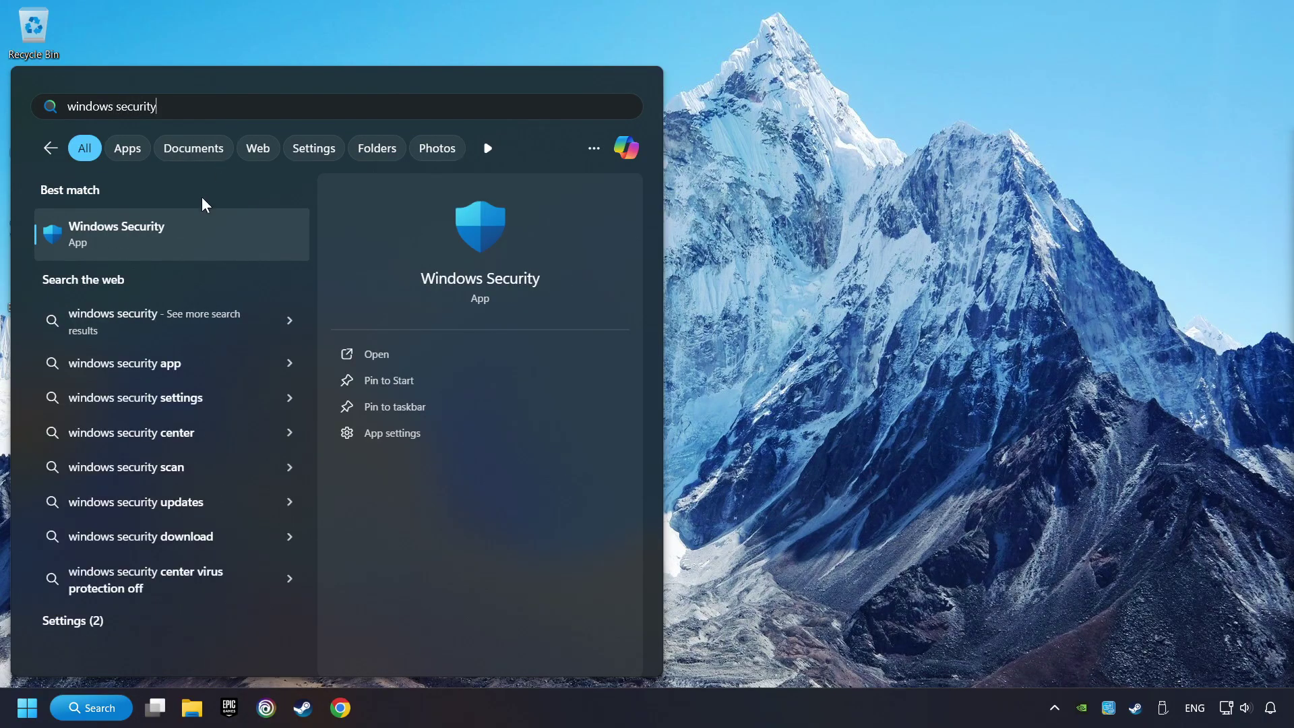
left_click(260, 234)
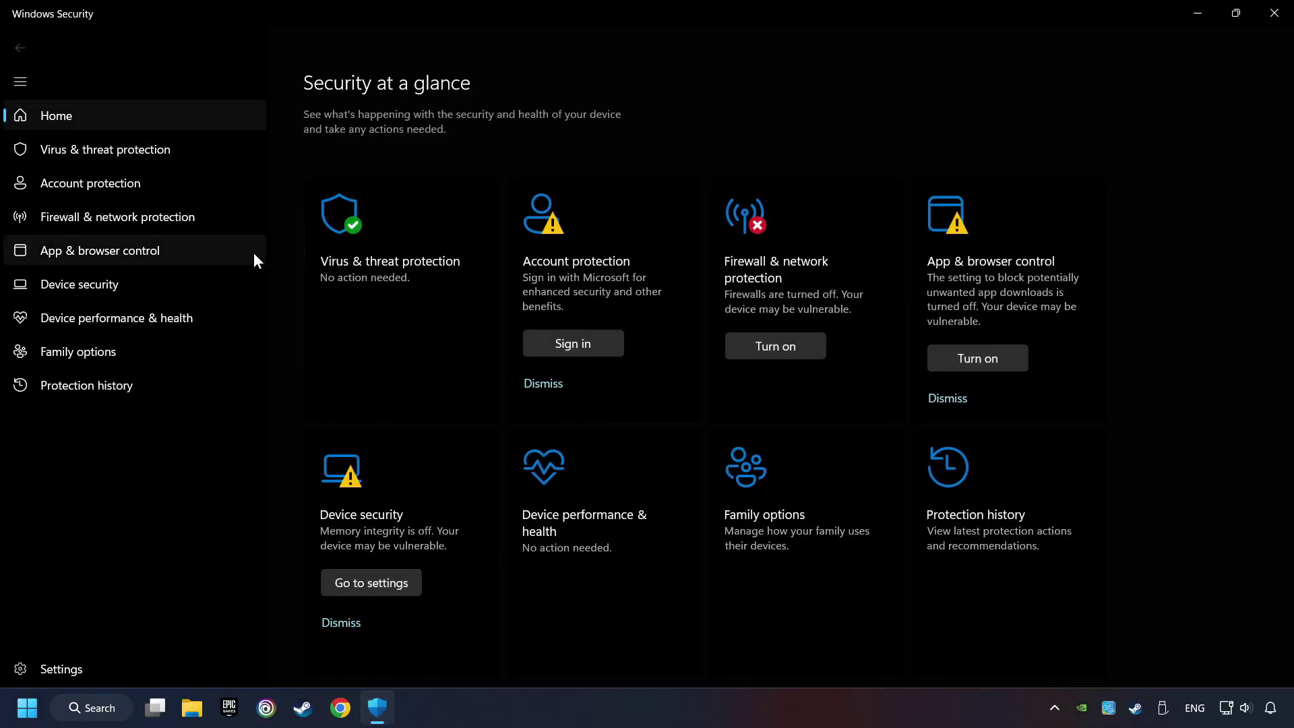
left_click(419, 298)
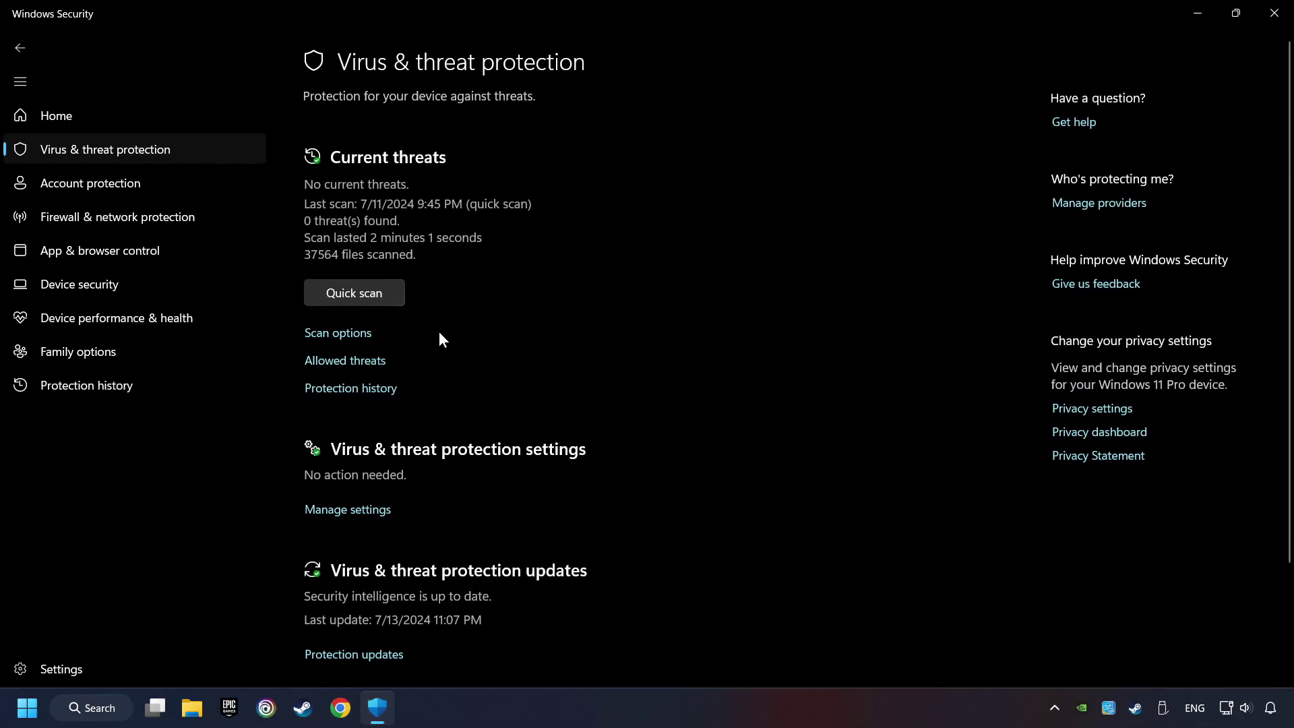
scroll(441, 334, "down", 3)
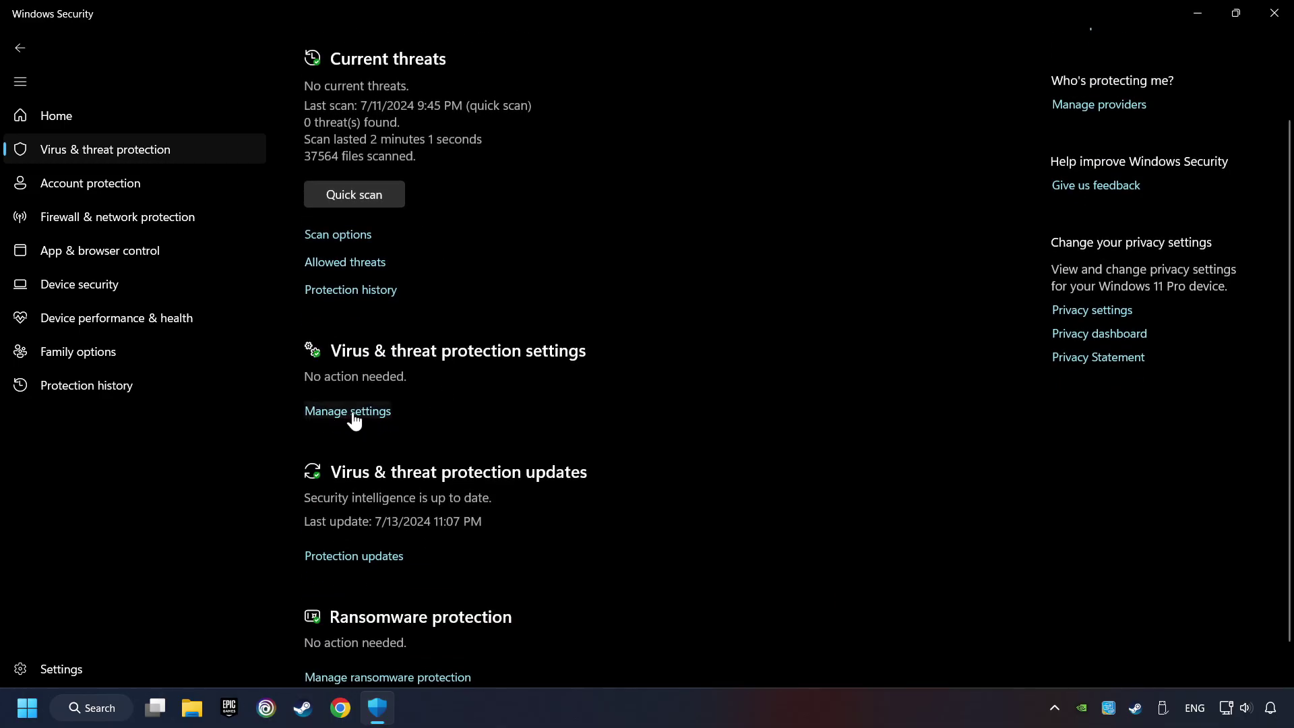
left_click(375, 413)
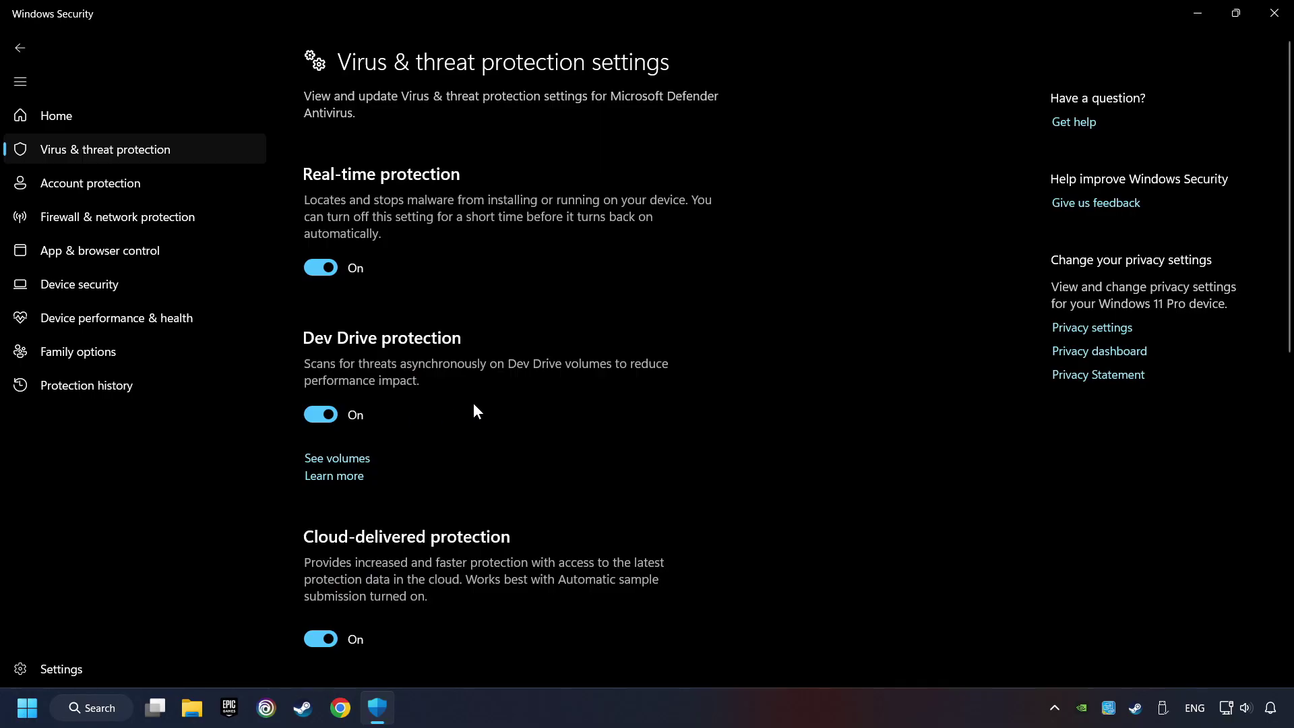
scroll(477, 418, "down", 10)
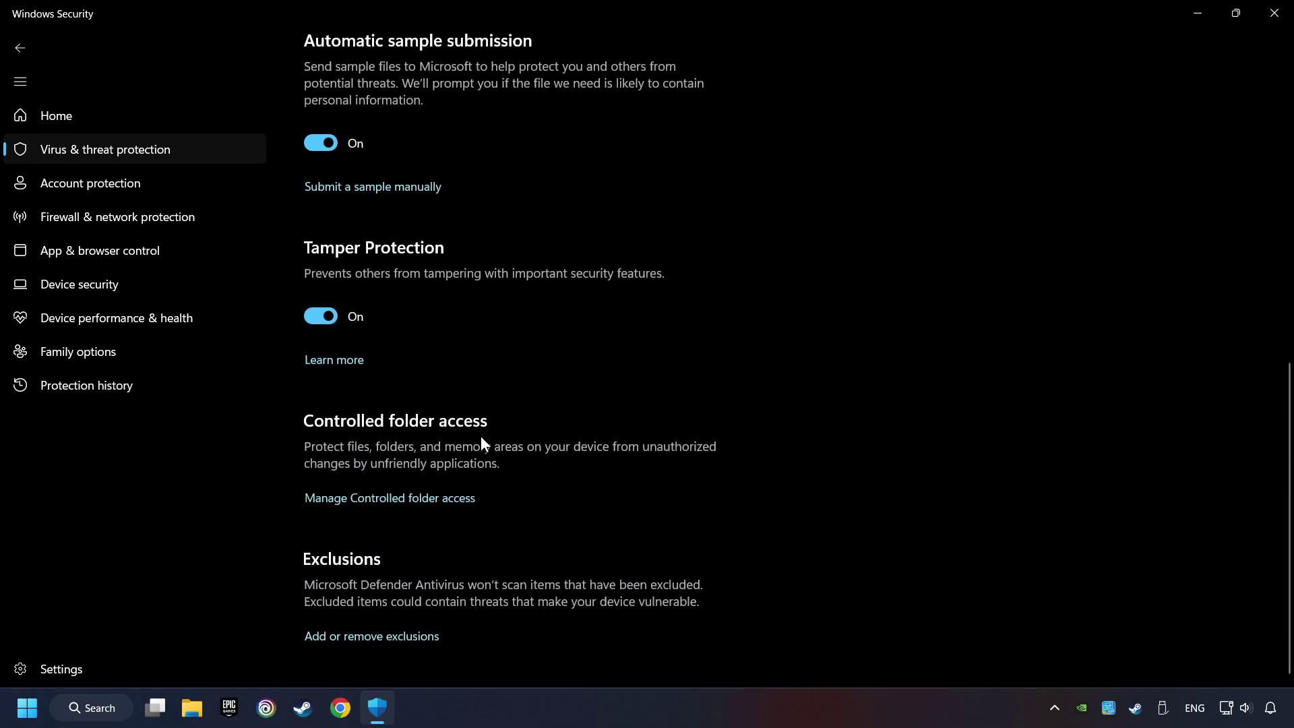
left_click(386, 637)
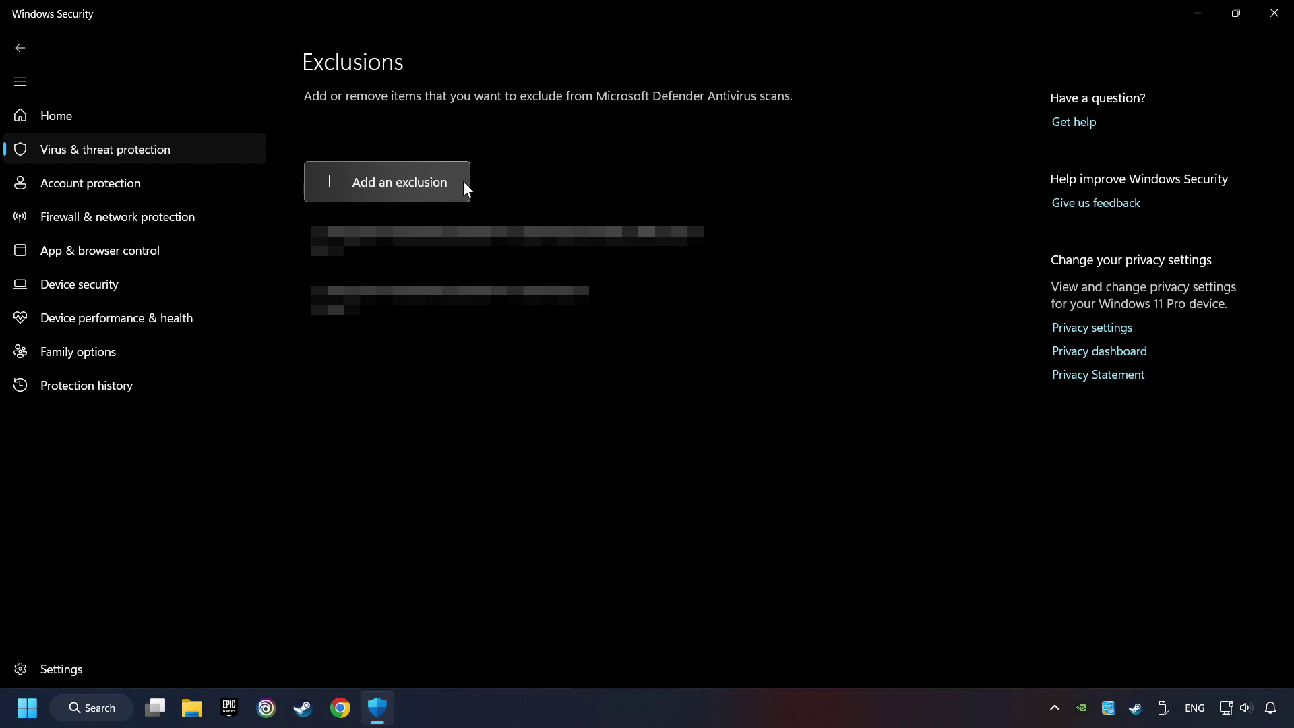
- Close Windows Security and open 'Allow an app through Windows Firewall' via a 'firewall' search
left_click(1272, 22)
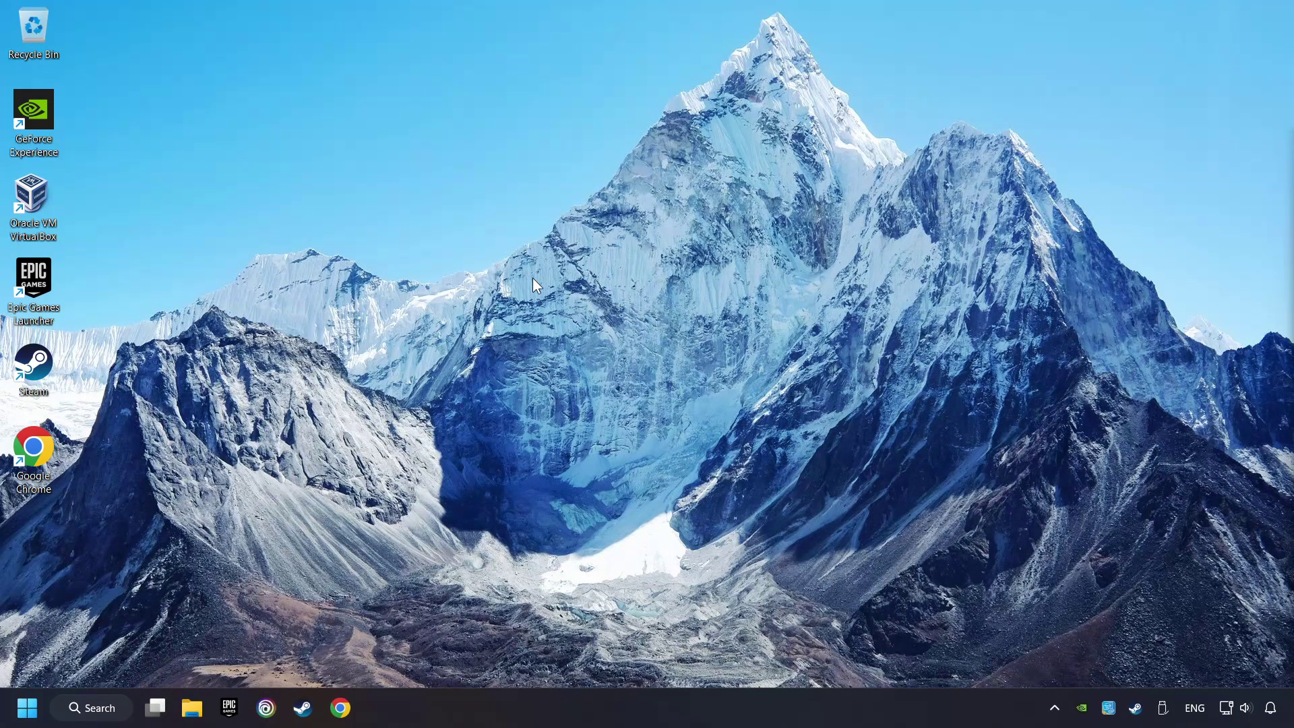
left_click(95, 706)
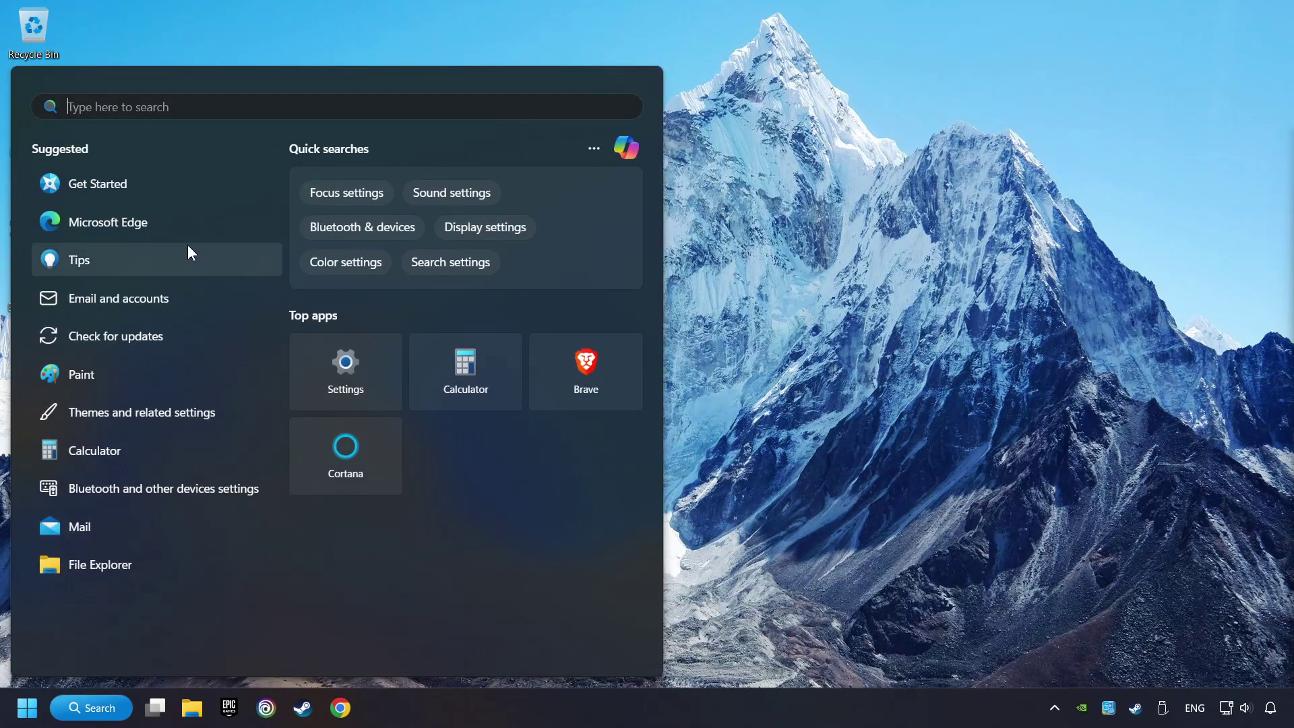
type("firewall")
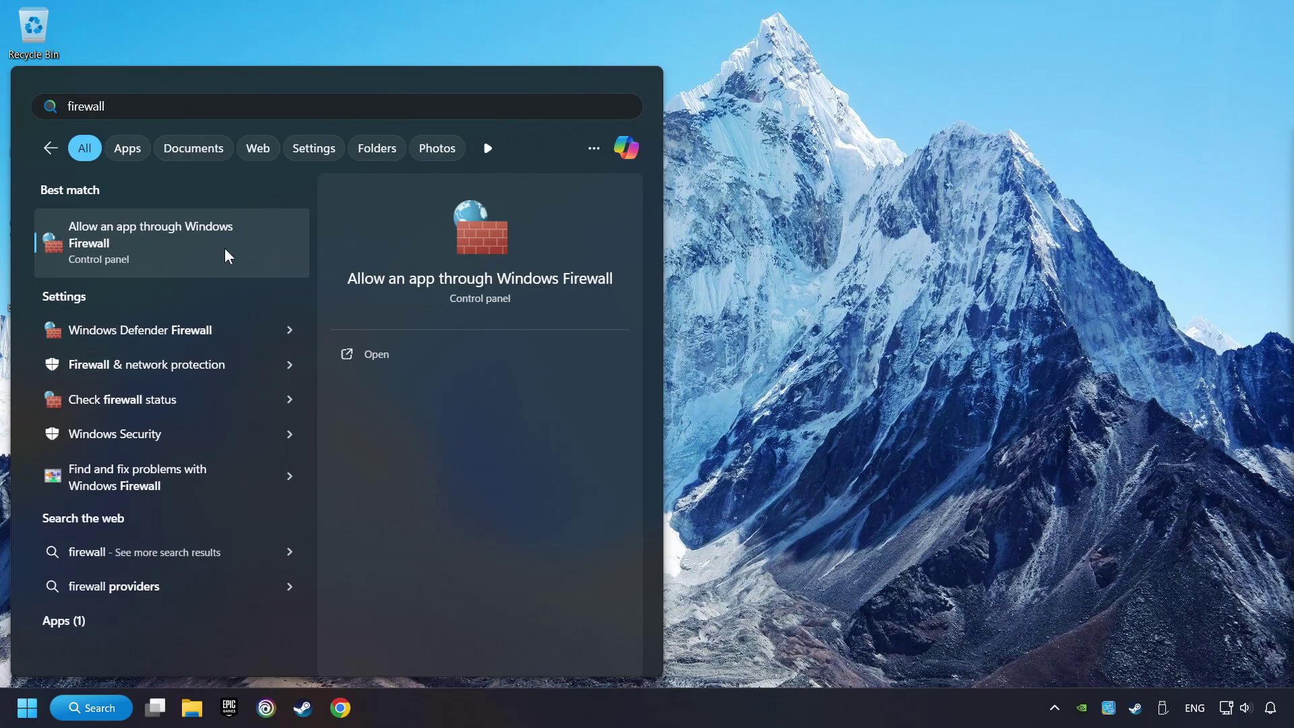
left_click(264, 237)
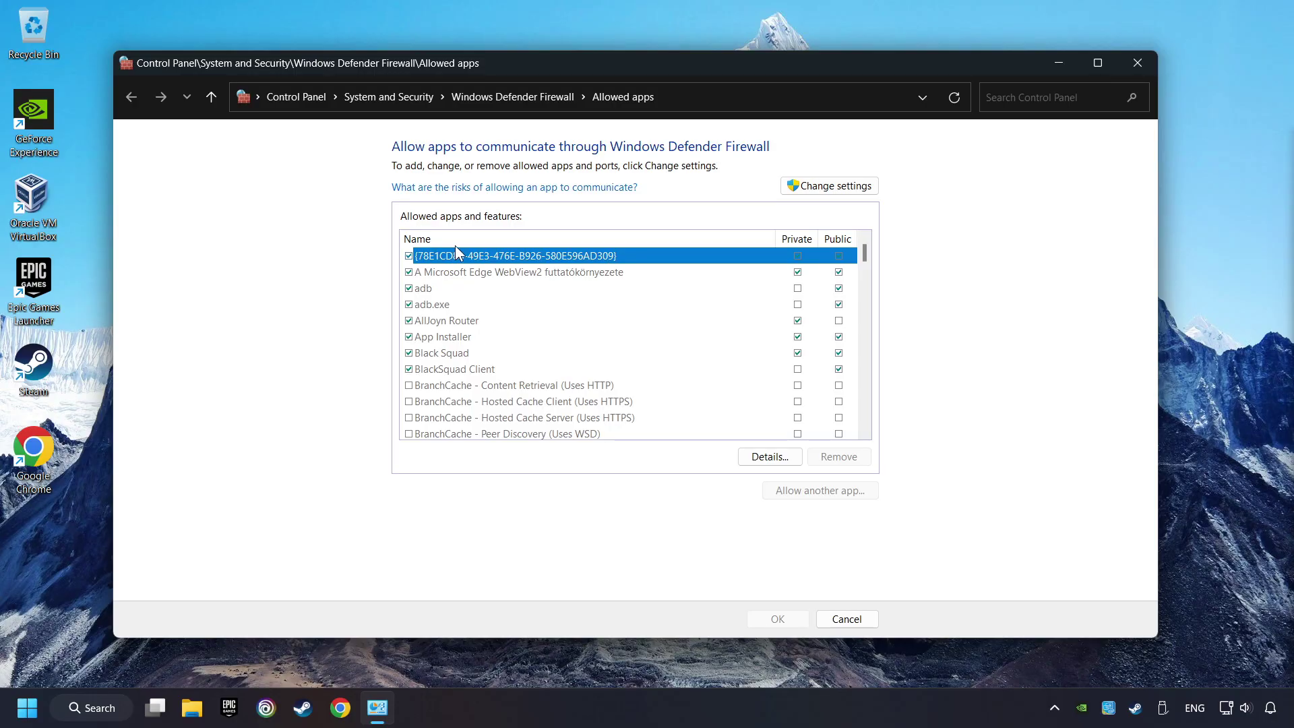
- Unlock the allowed apps list, tick Public for GAME.exe, and save with OK
left_click(843, 184)
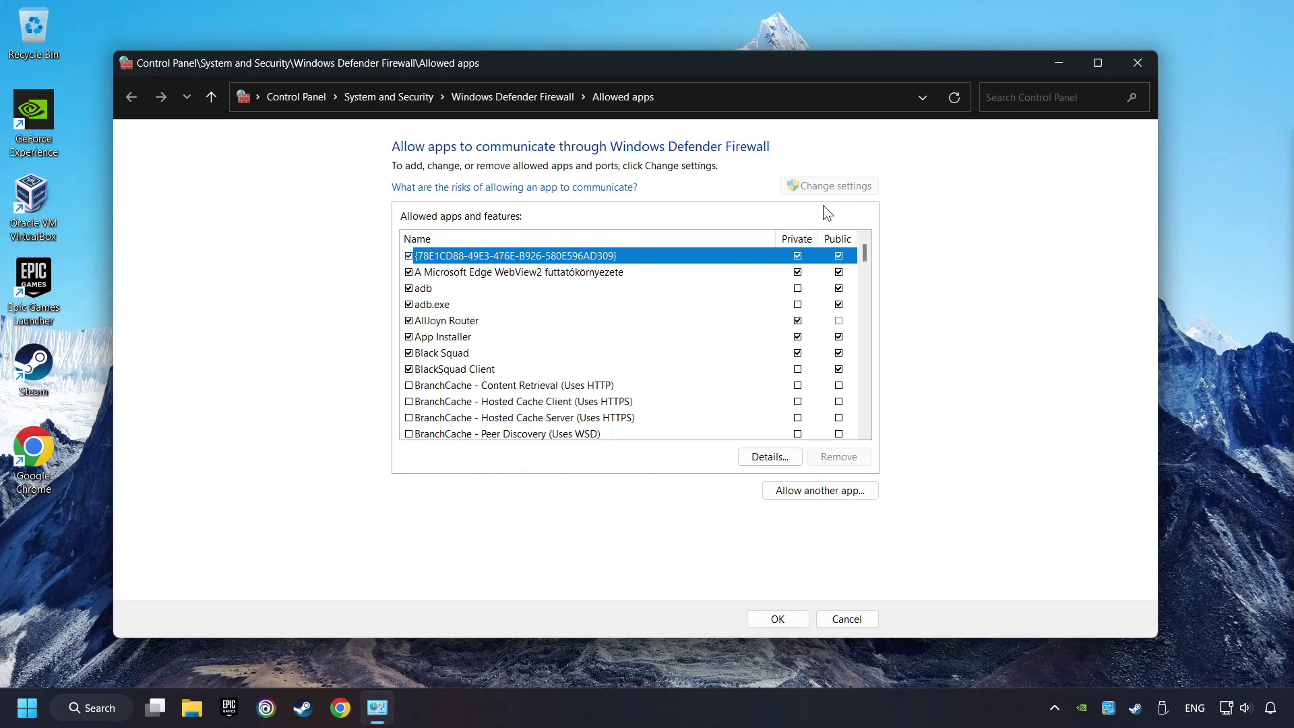
mouse_move(863, 259)
left_mouse_down()
mouse_move(863, 346)
mouse_move(879, 242)
left_mouse_up()
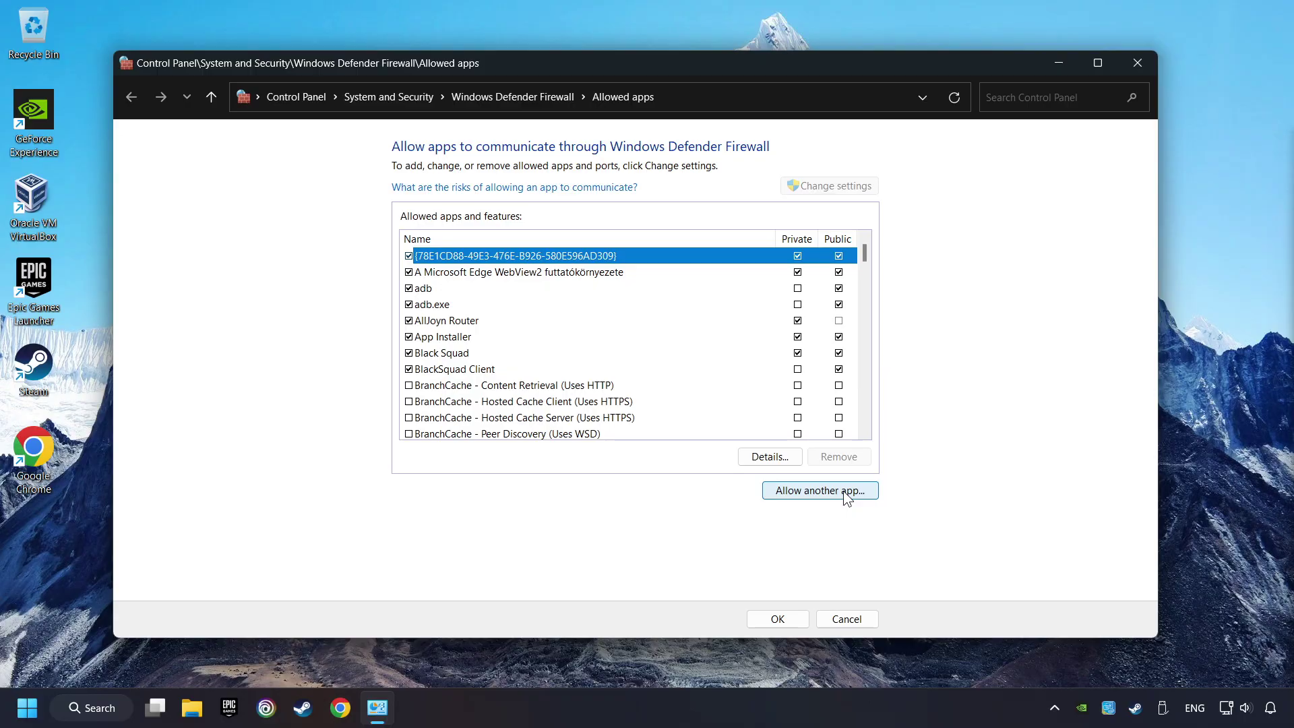
key("g")
key("Down")
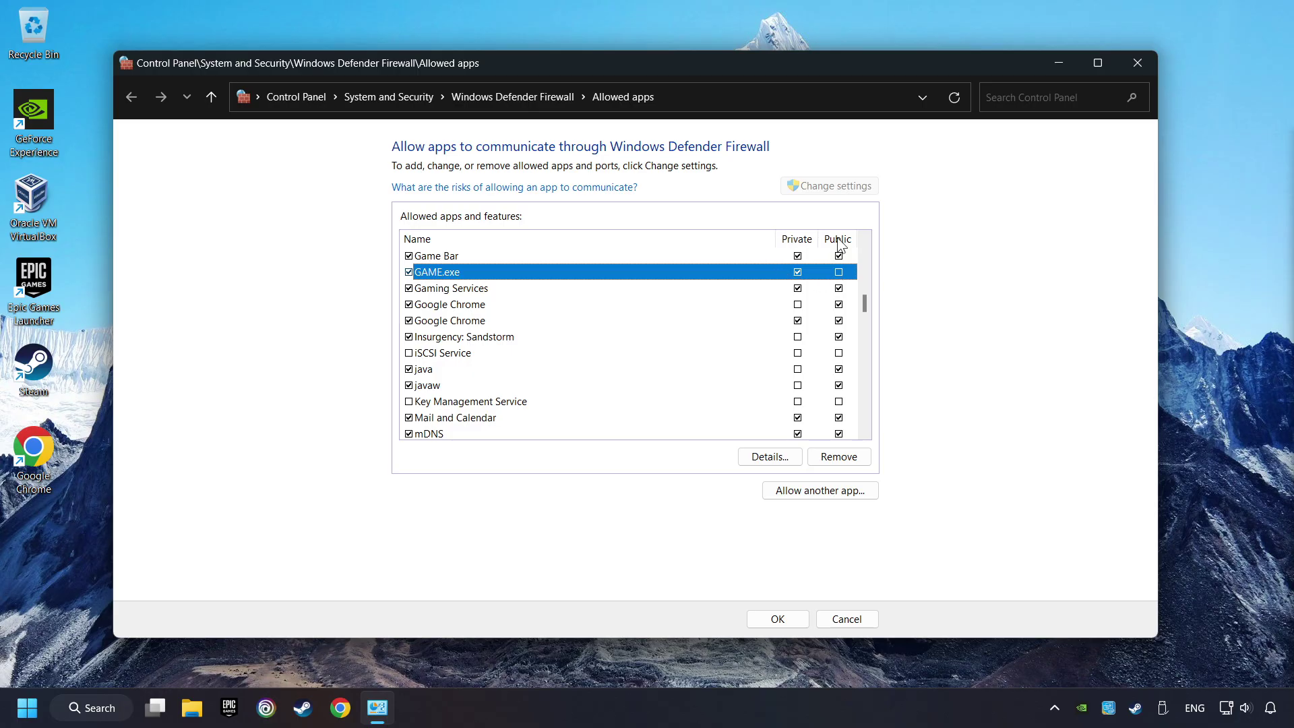
left_click(838, 272)
left_click(777, 619)
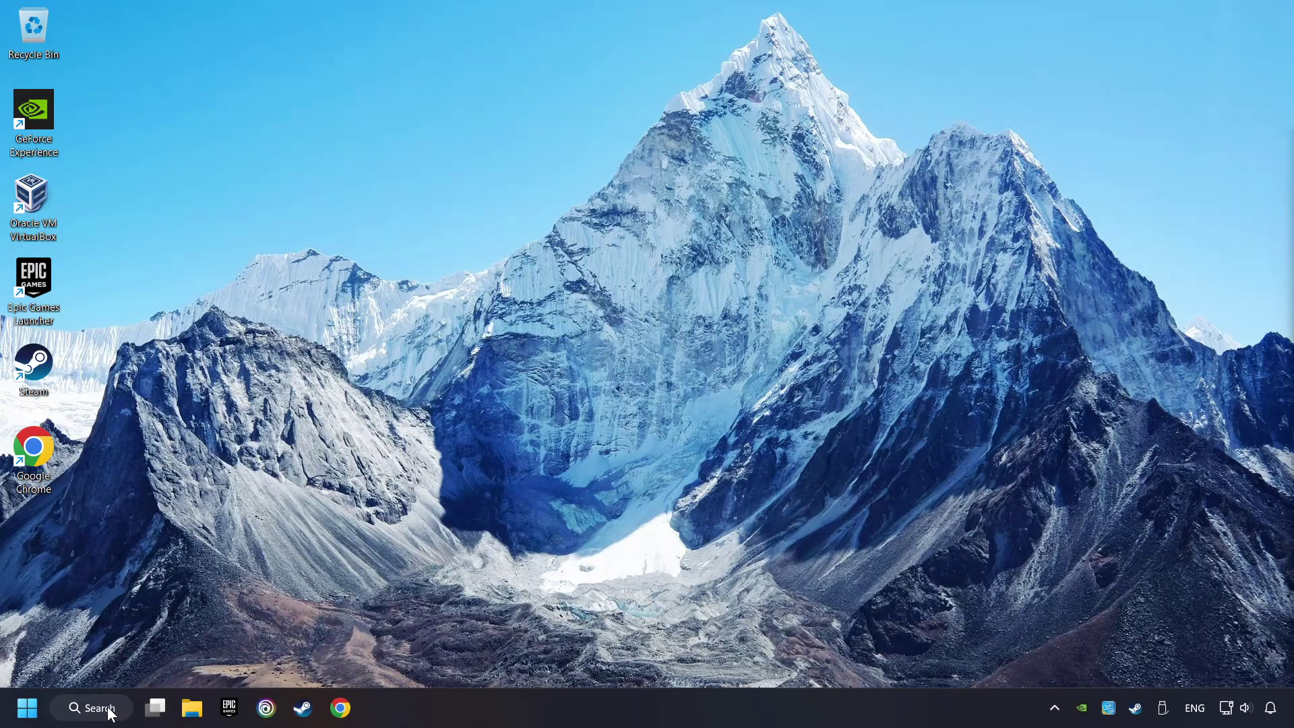
- Search 'cmd' and launch Command Prompt as administrator
left_click(85, 704)
type("cmd")
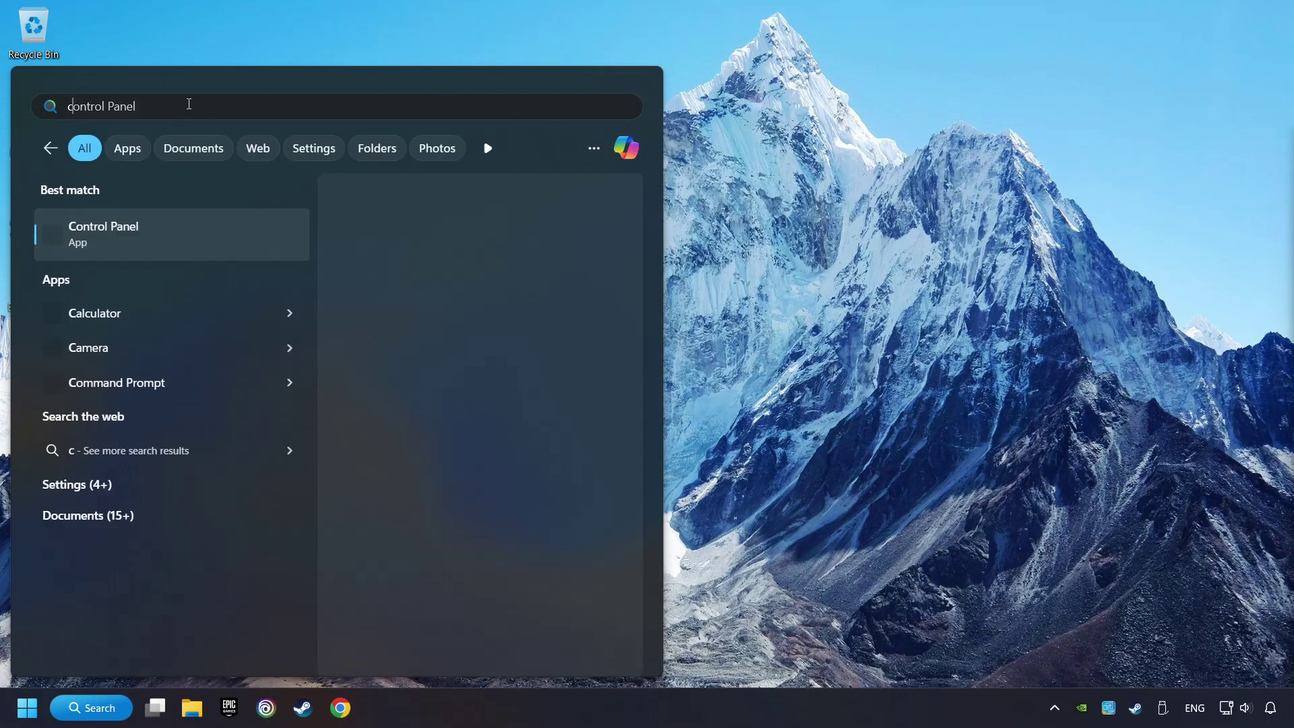
right_click(267, 233)
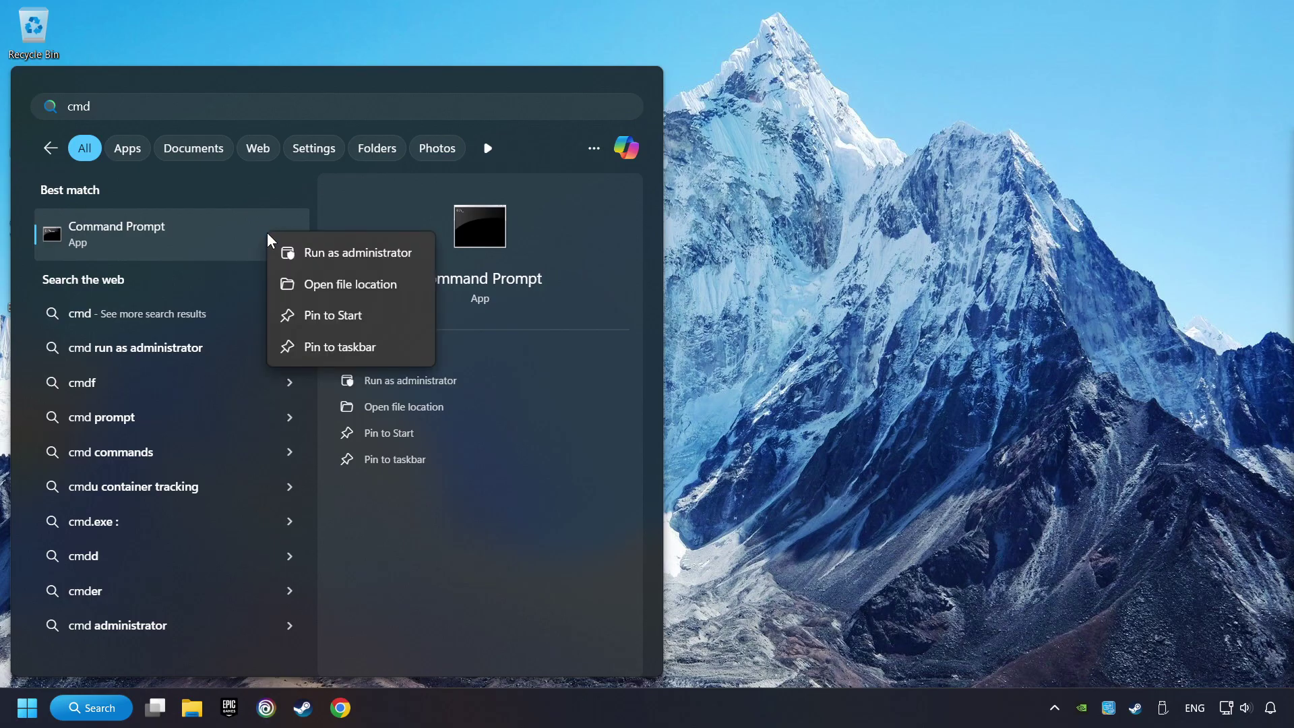
left_click(345, 254)
left_click_drag(338, 115, 488, 154)
- Run sfc /scannow to start a system file check, then open the Start menu
type("sfc /scannow")
key("Return")
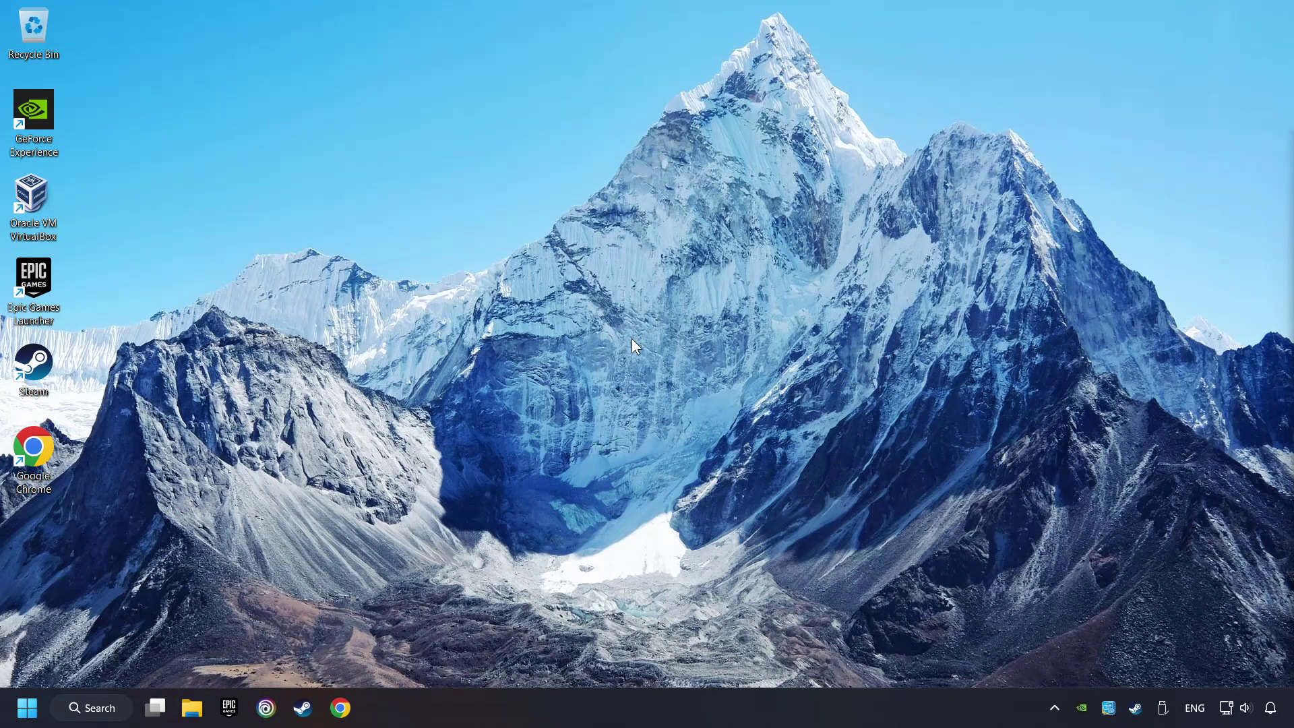
left_click(26, 701)
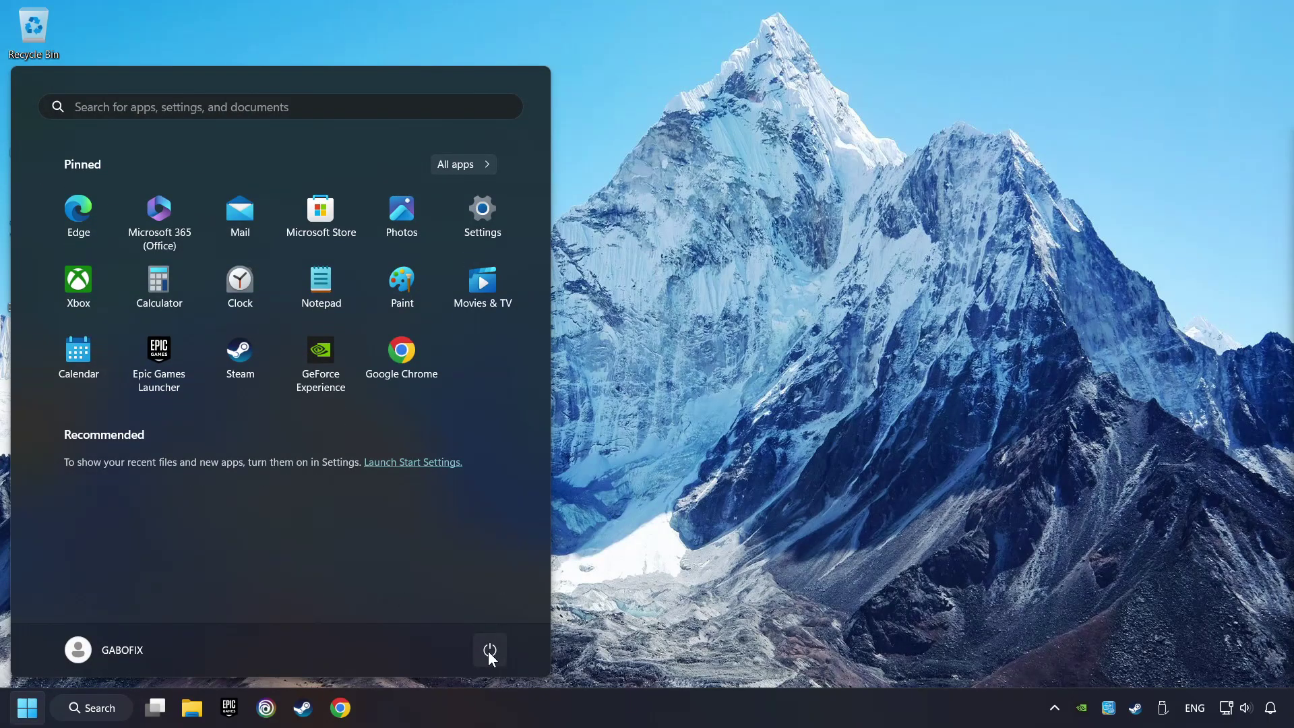